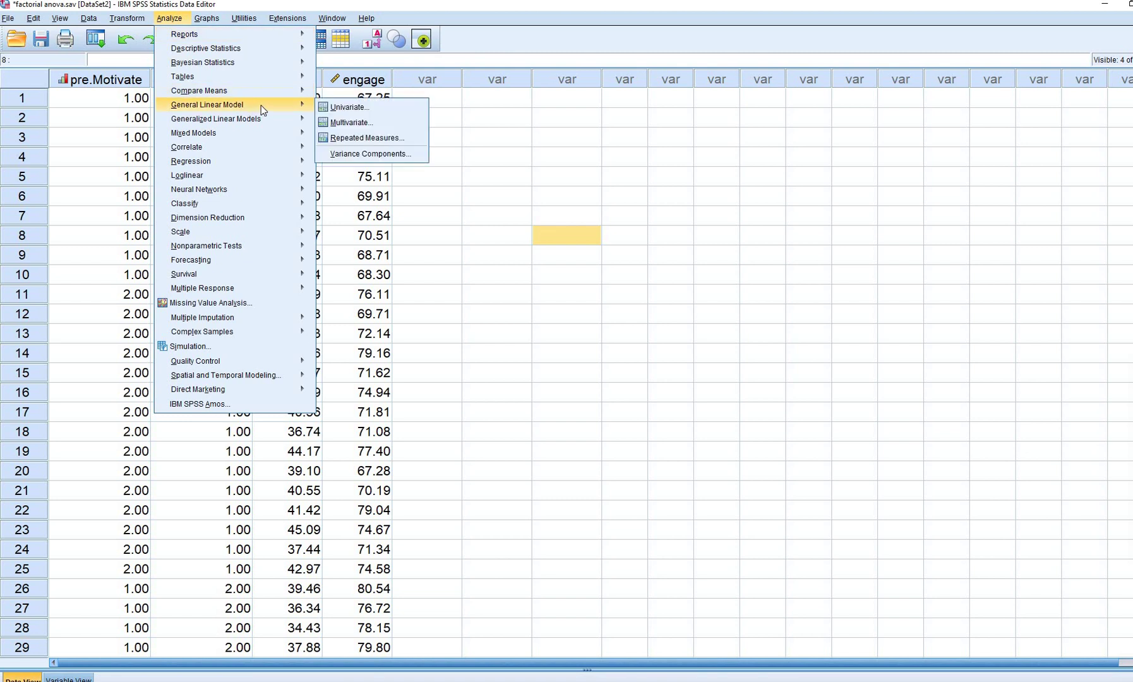
Set up a univariate general linear model with achieve as dependent variable and intervention and pre.Motivate as fixed factors
left_click(352, 108)
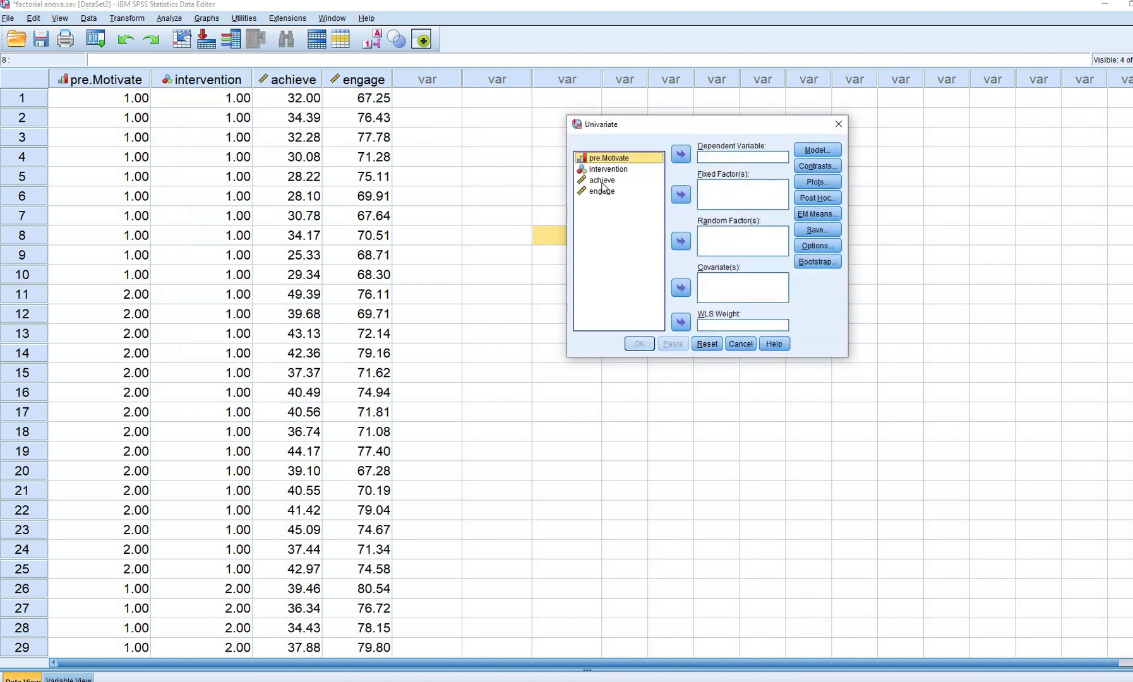
left_click(602, 181)
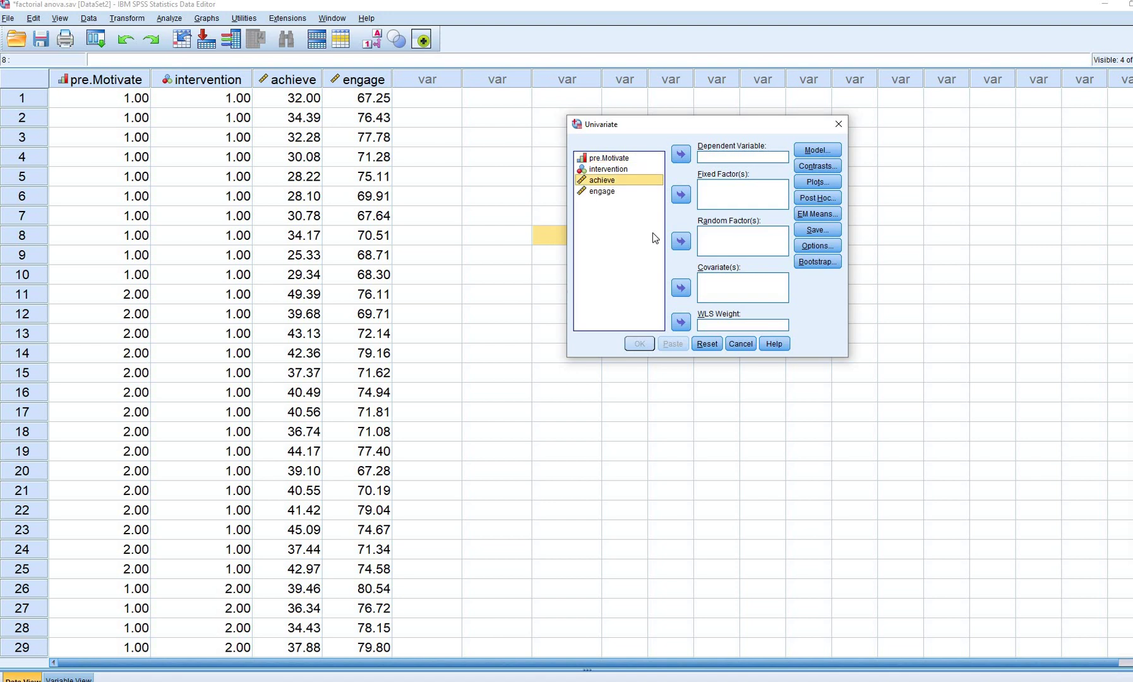
left_click(681, 154)
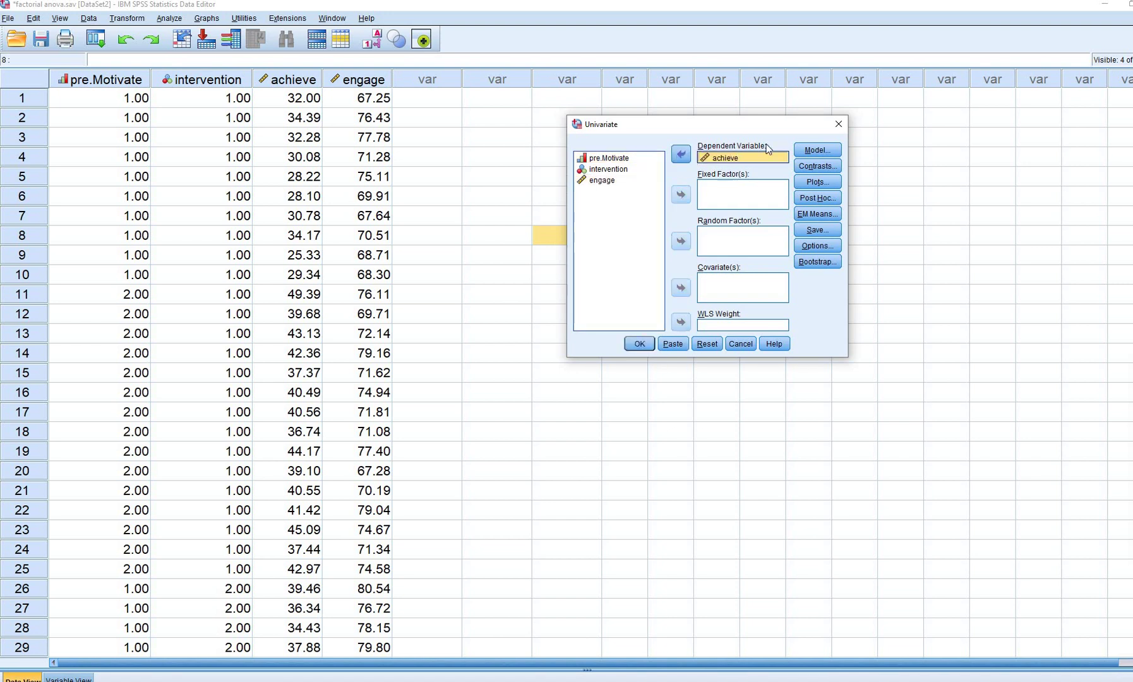
left_click(624, 170)
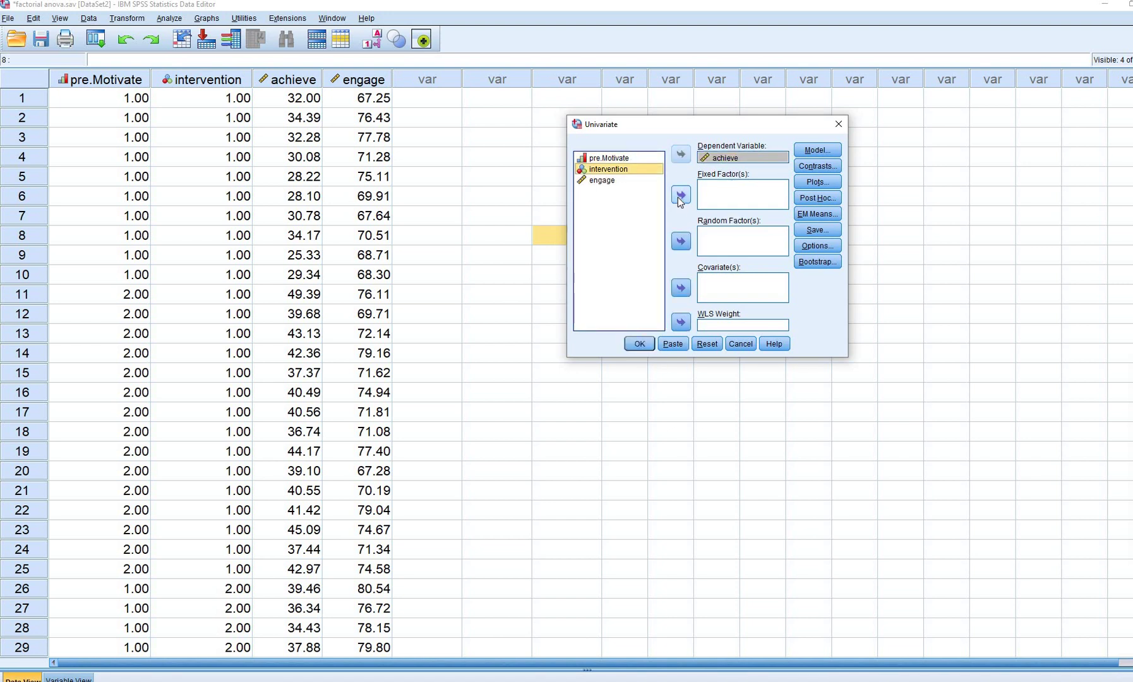
left_click(680, 197)
left_click(609, 158)
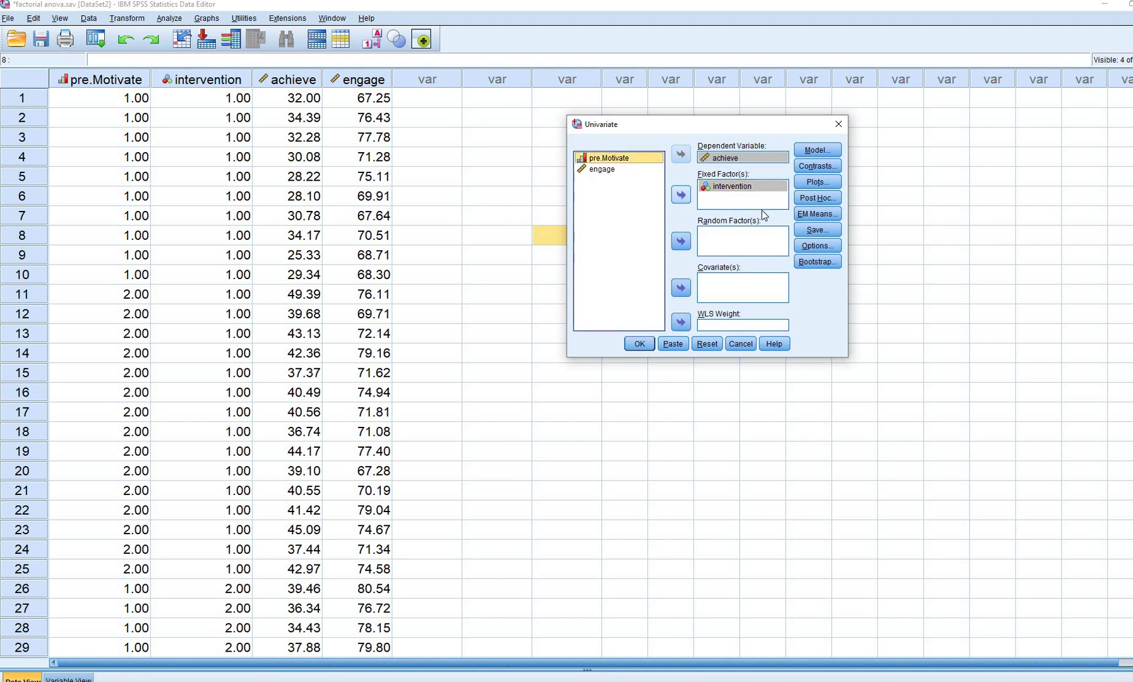
left_click(680, 194)
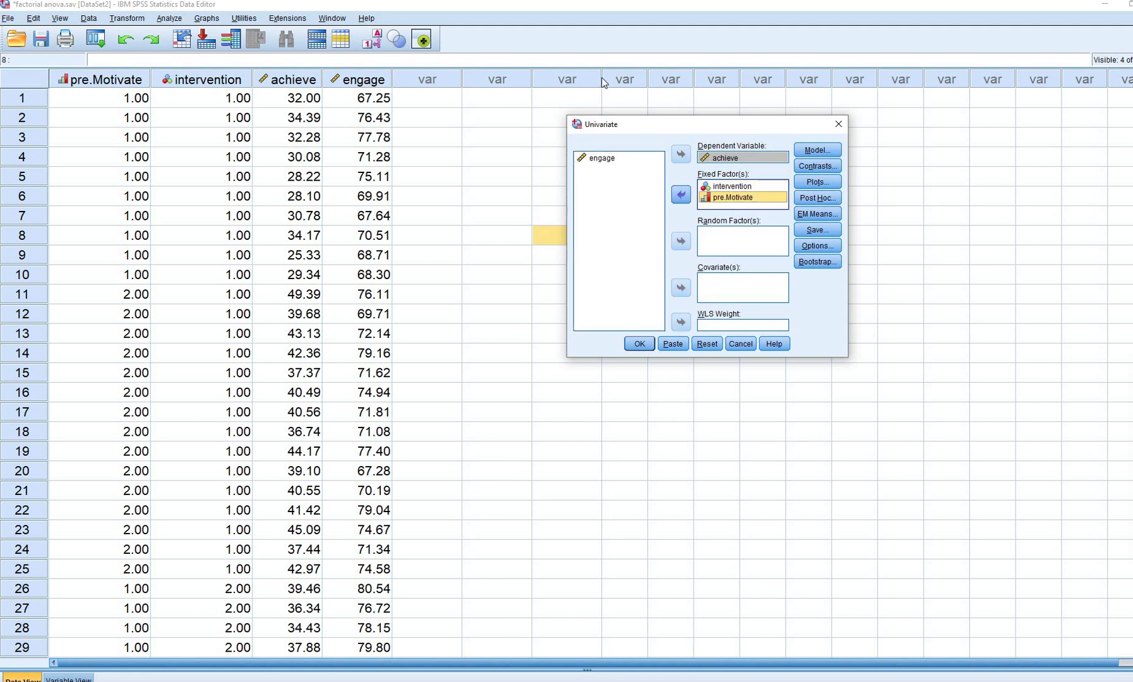
Include descriptive statistics, estimates of effect size, observed power and homogeneity tests in the univariate output
left_click_drag(603, 124, 450, 81)
left_click(666, 205)
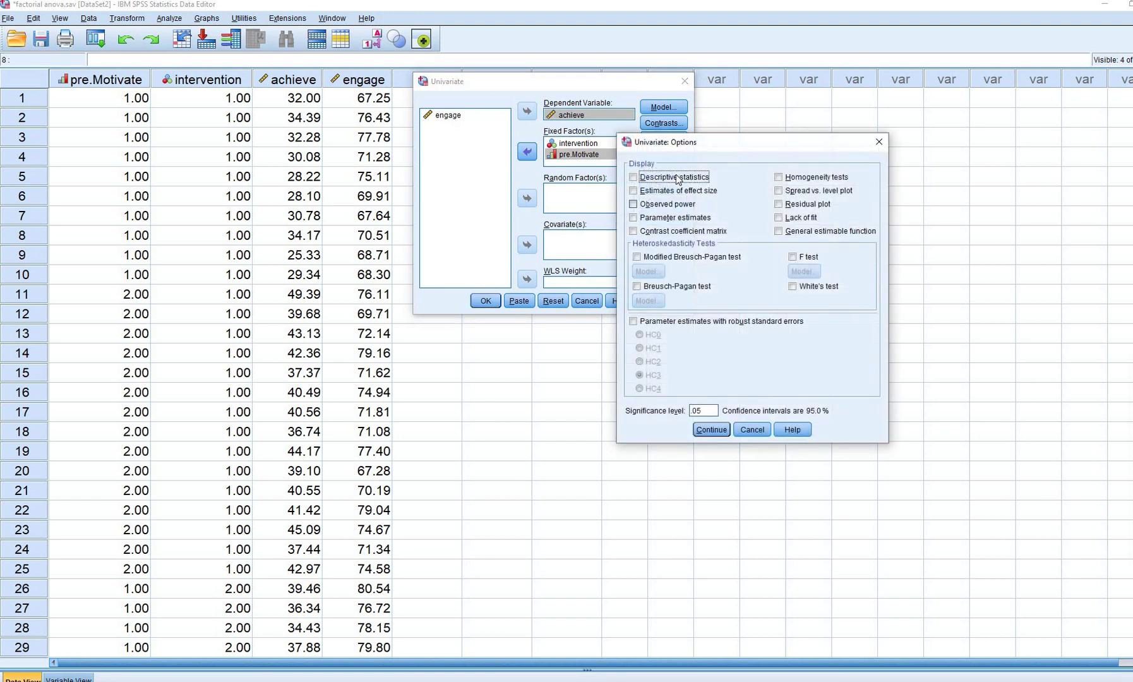
left_click(663, 180)
left_click(661, 192)
left_click(663, 206)
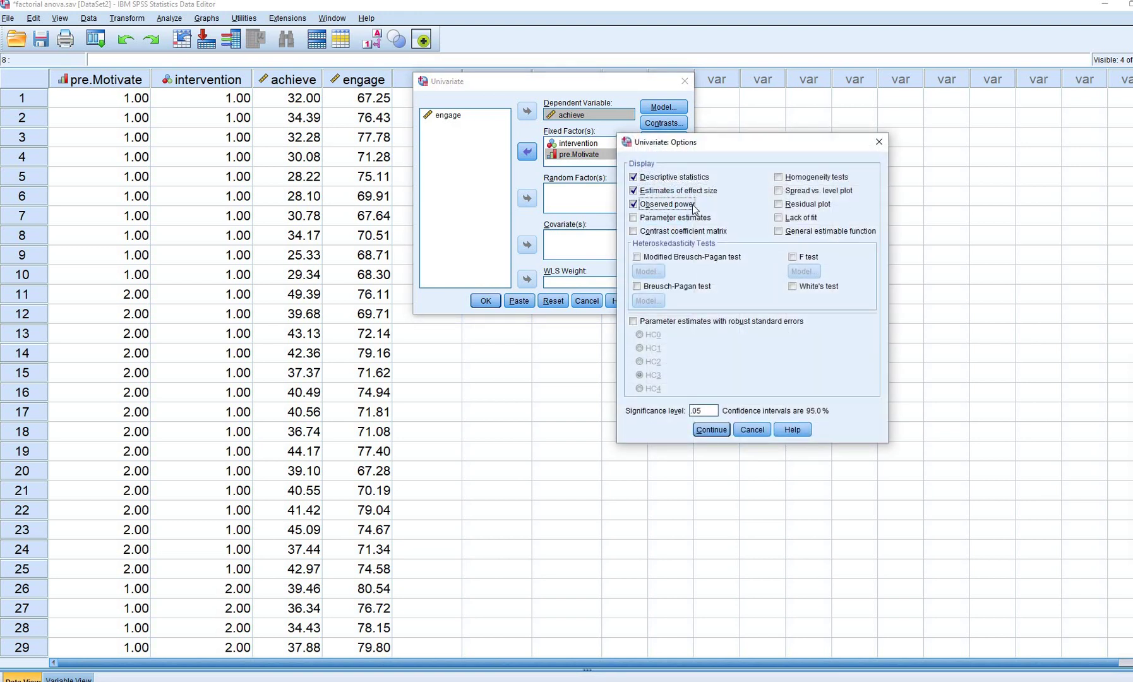
left_click(809, 177)
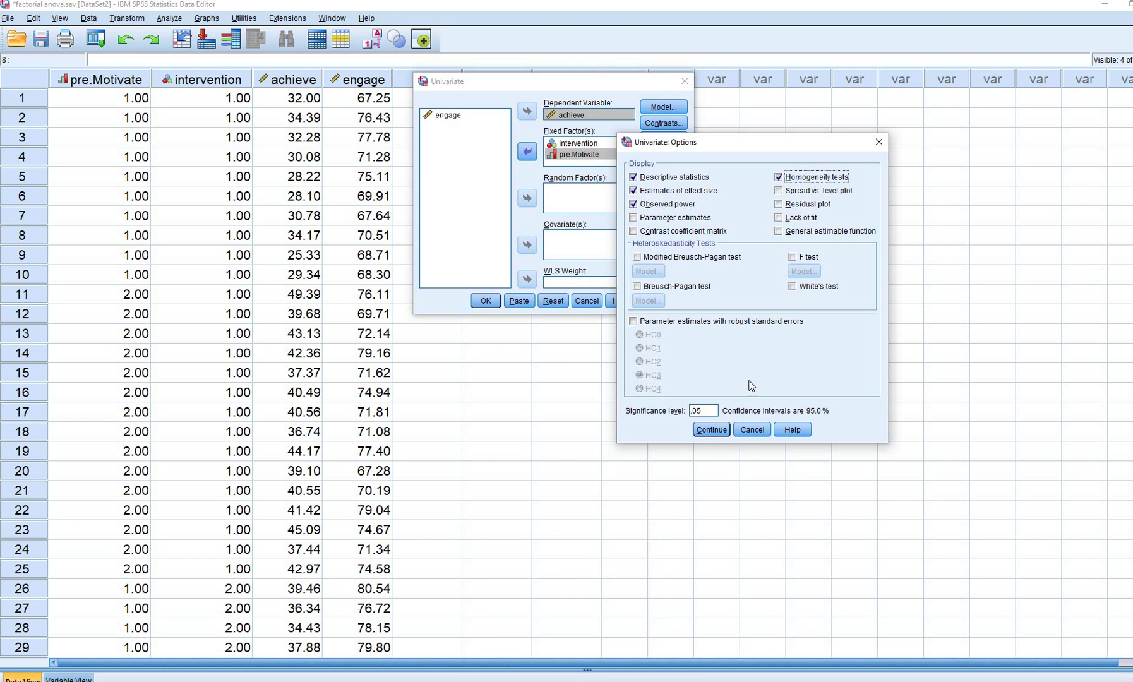
left_click(717, 430)
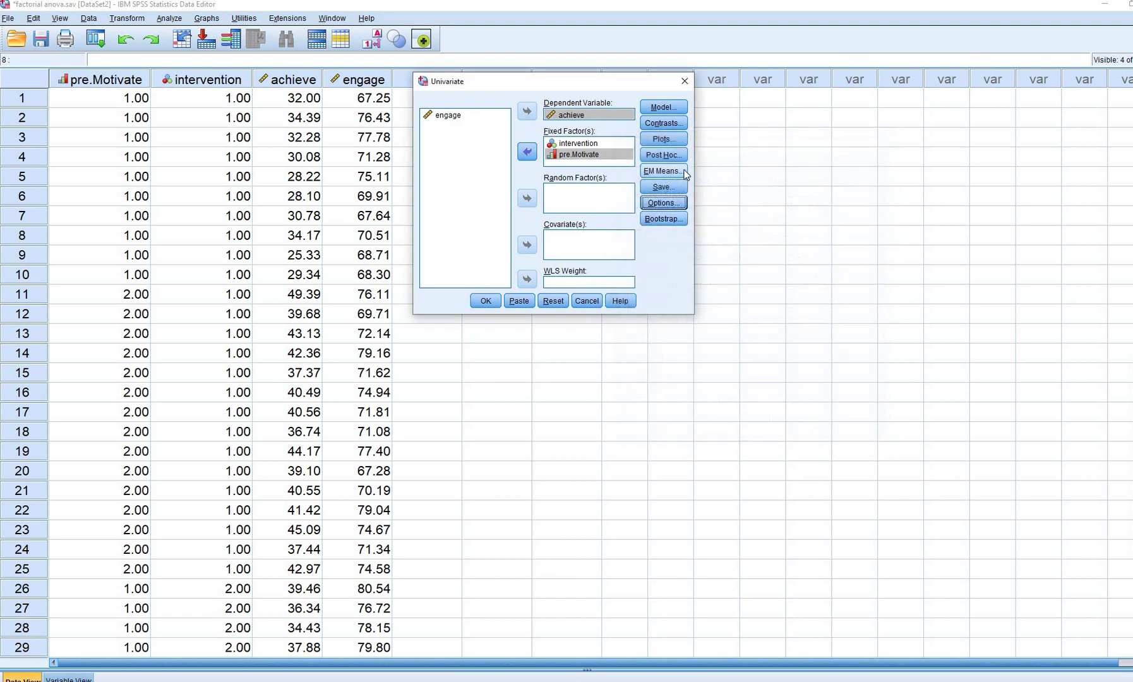
Request estimated marginal means for (OVERALL), intervention, pre.Motivate and the intervention*pre.Motivate interaction
left_click(666, 171)
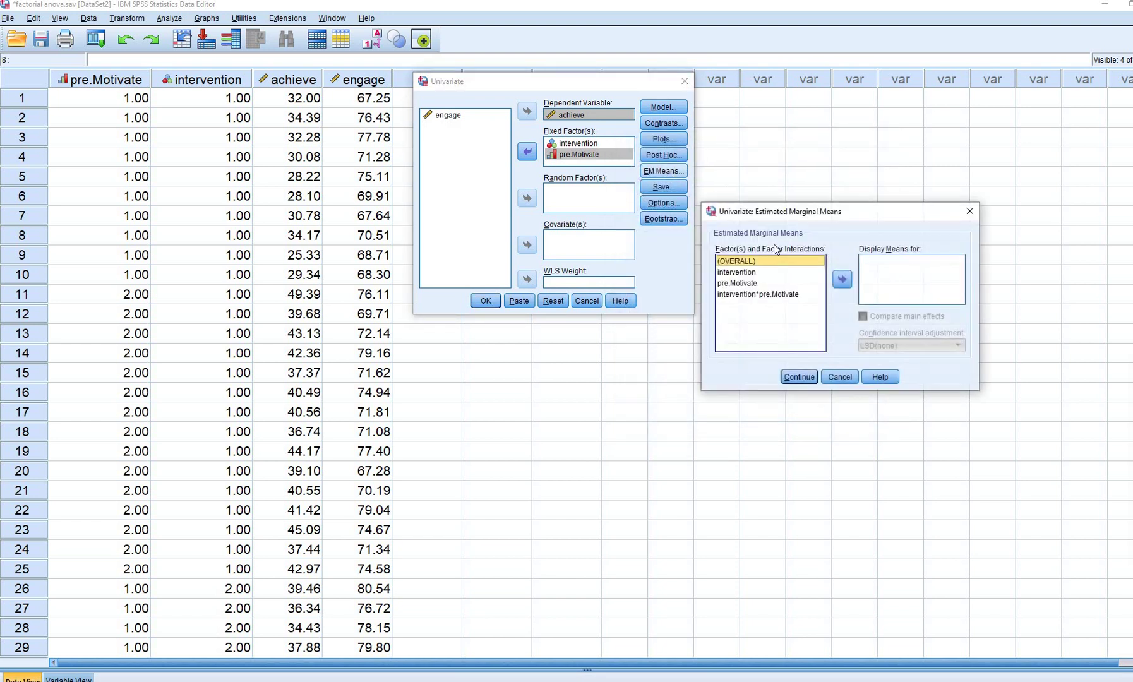
left_click(758, 296, "shift")
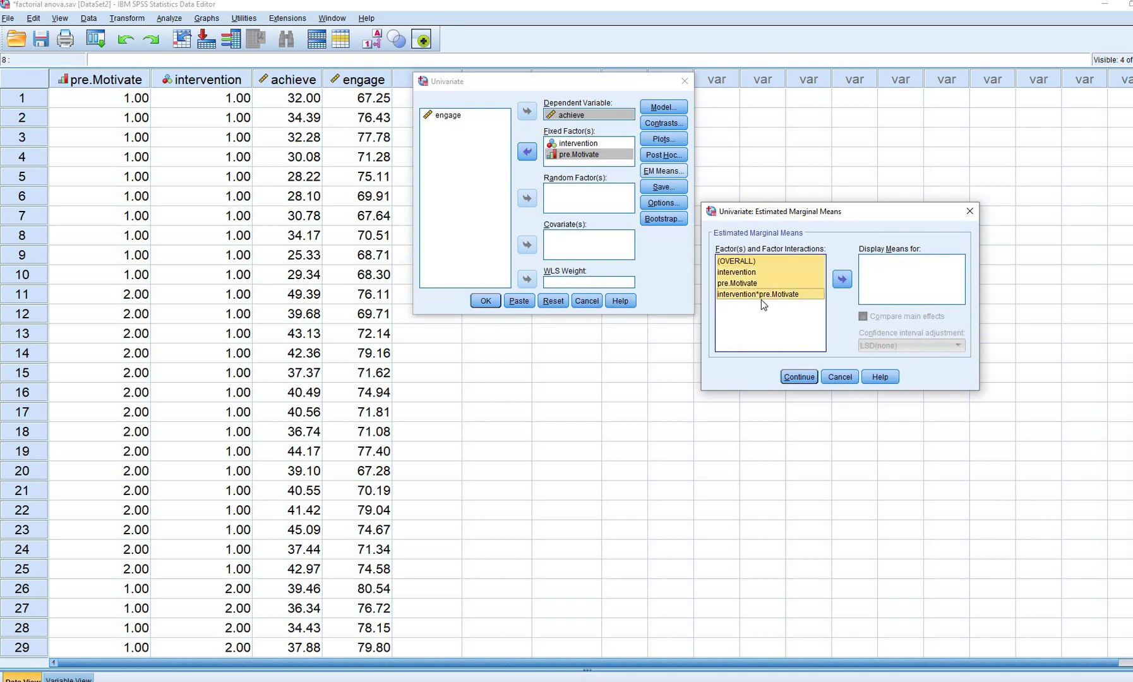
left_click(842, 279)
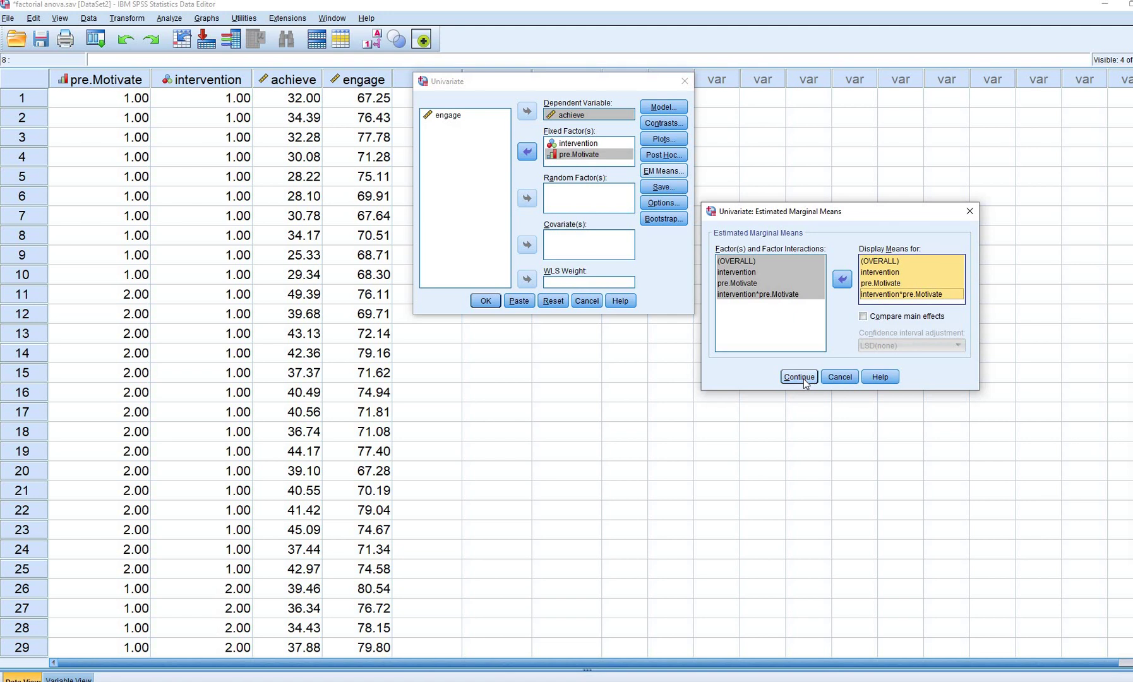
key("Return")
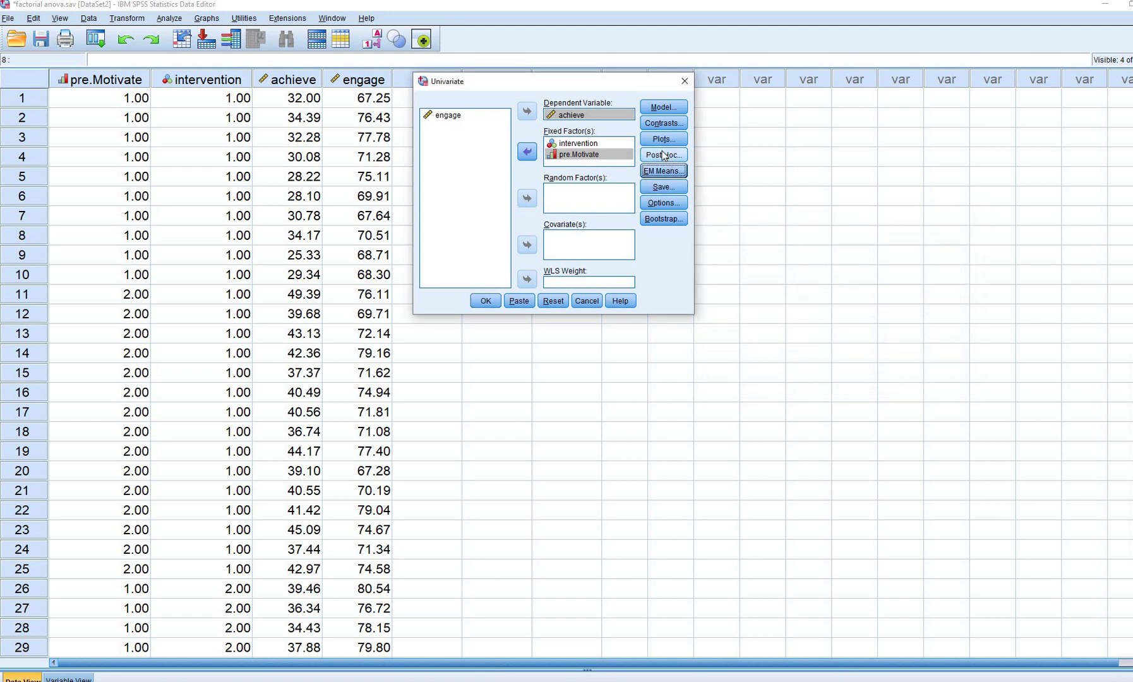
Request Tukey post hoc comparisons for the intervention factor
left_click(662, 157)
left_click_drag(838, 172, 801, 82)
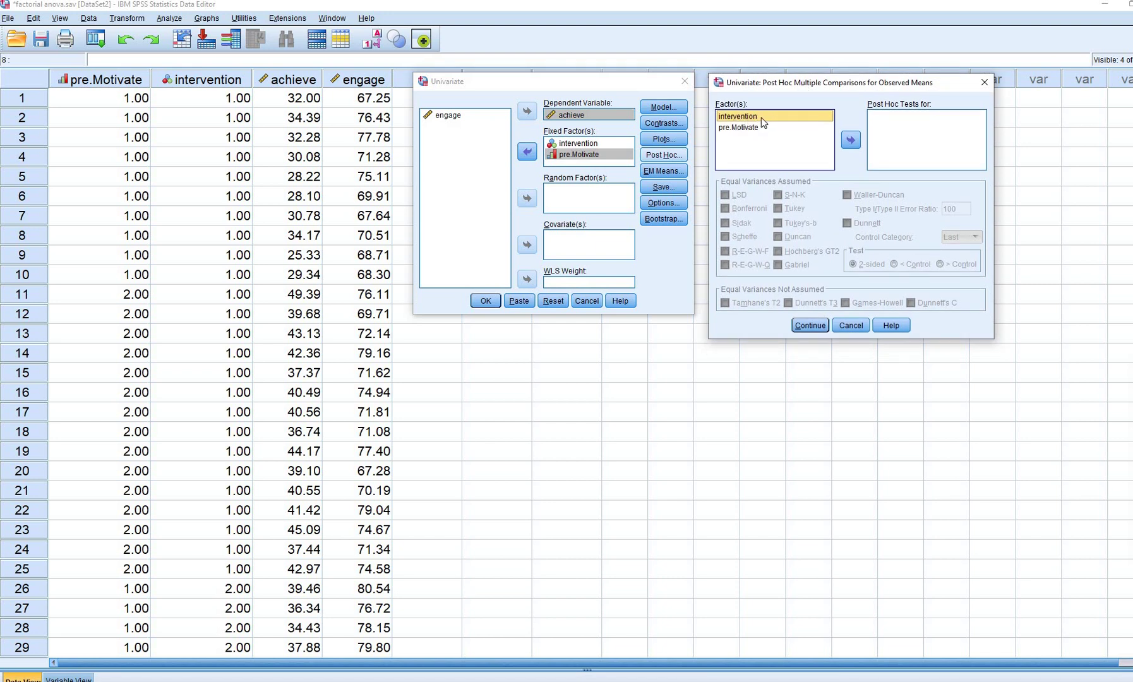
left_click(851, 140)
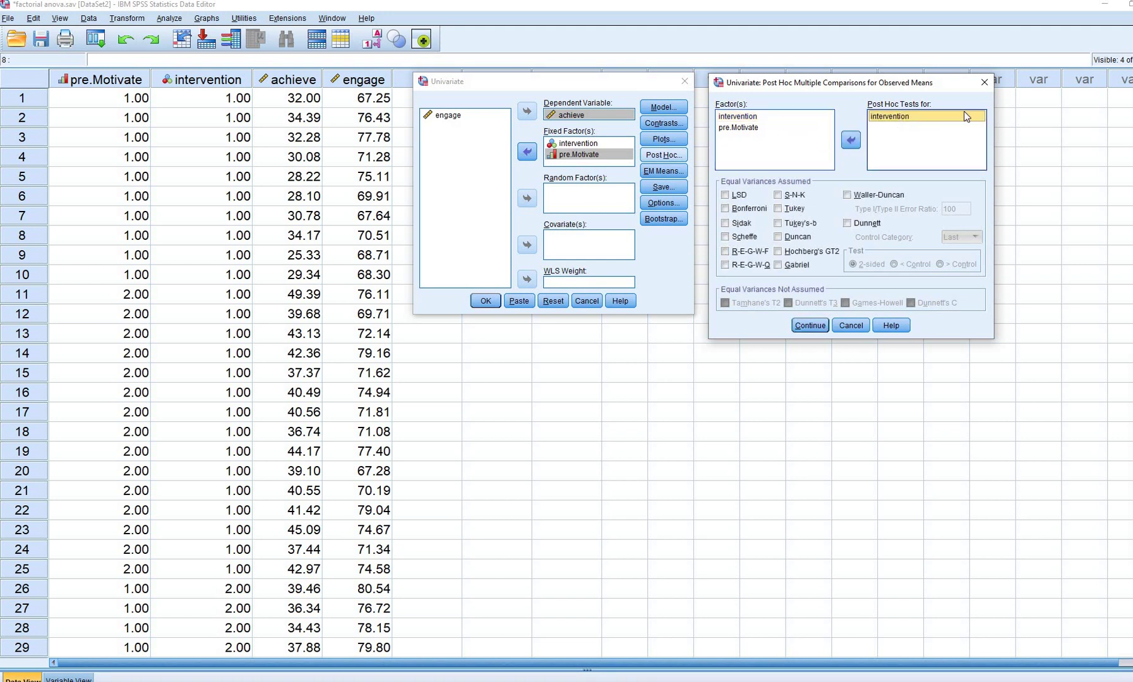
left_click(778, 209)
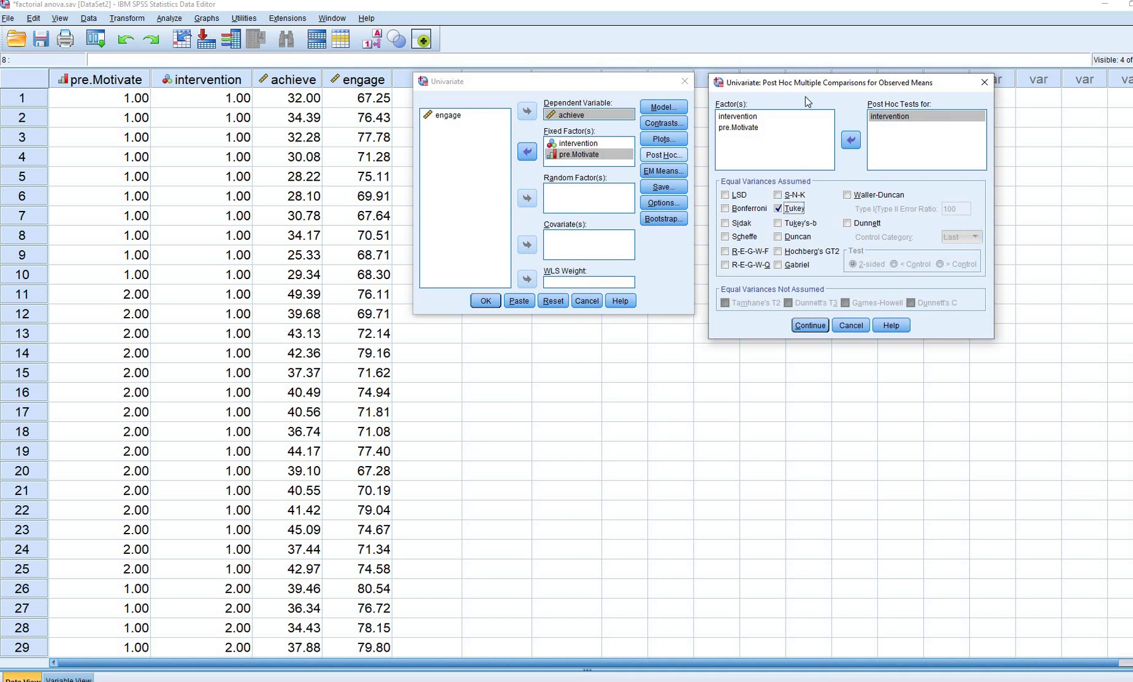
left_click(810, 326)
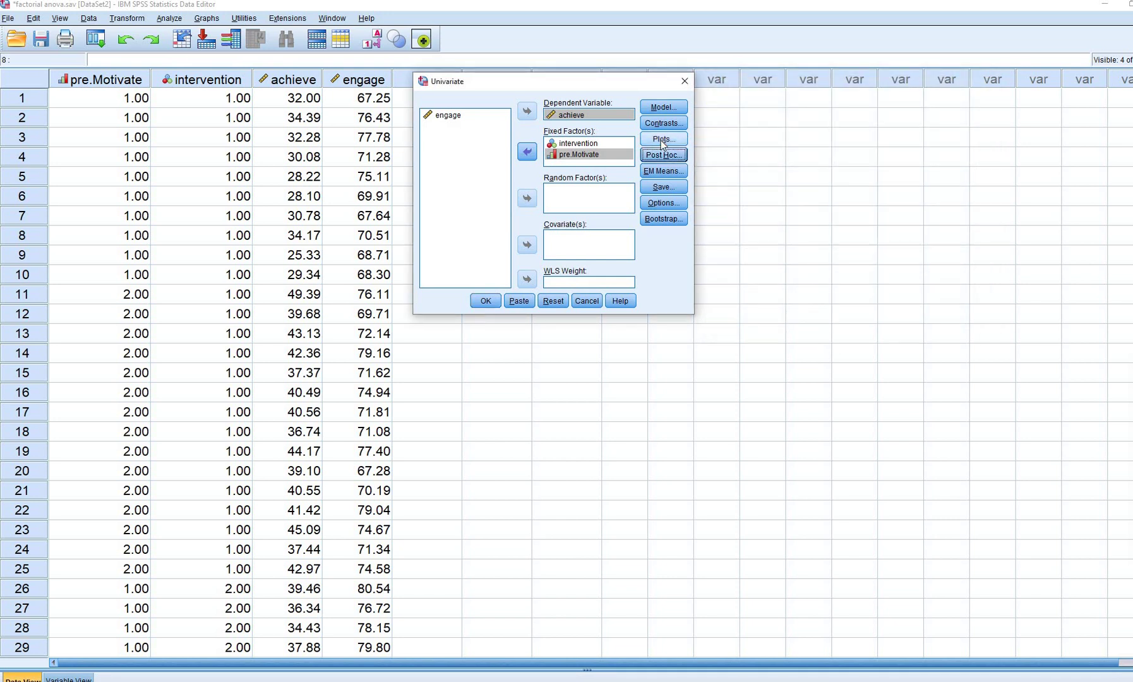
Add separate profile plots for intervention and pre.Motivate, each factor on its own horizontal axis
left_click(661, 140)
left_click_drag(945, 125, 807, 78)
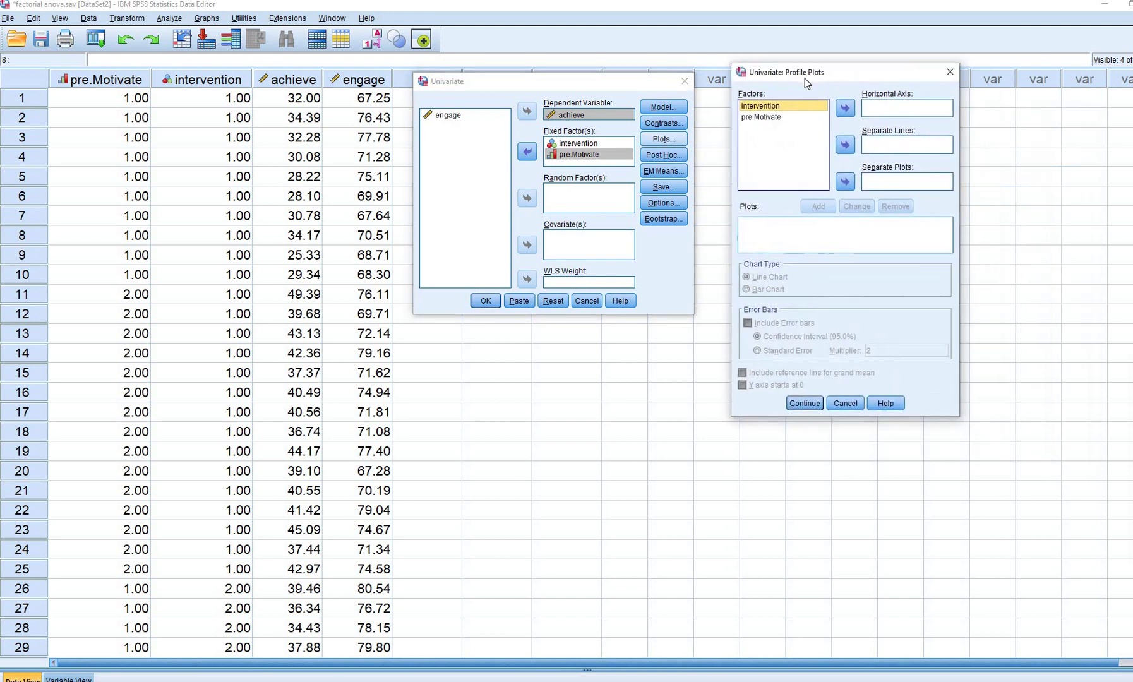
left_click(836, 117)
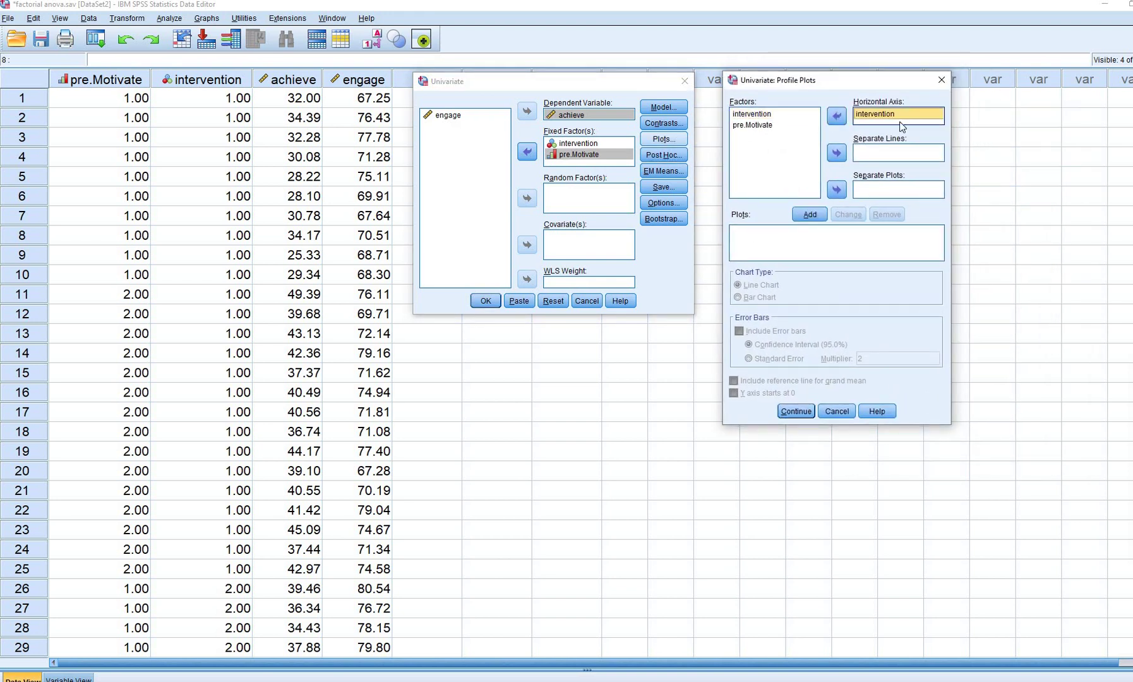
left_click(815, 216)
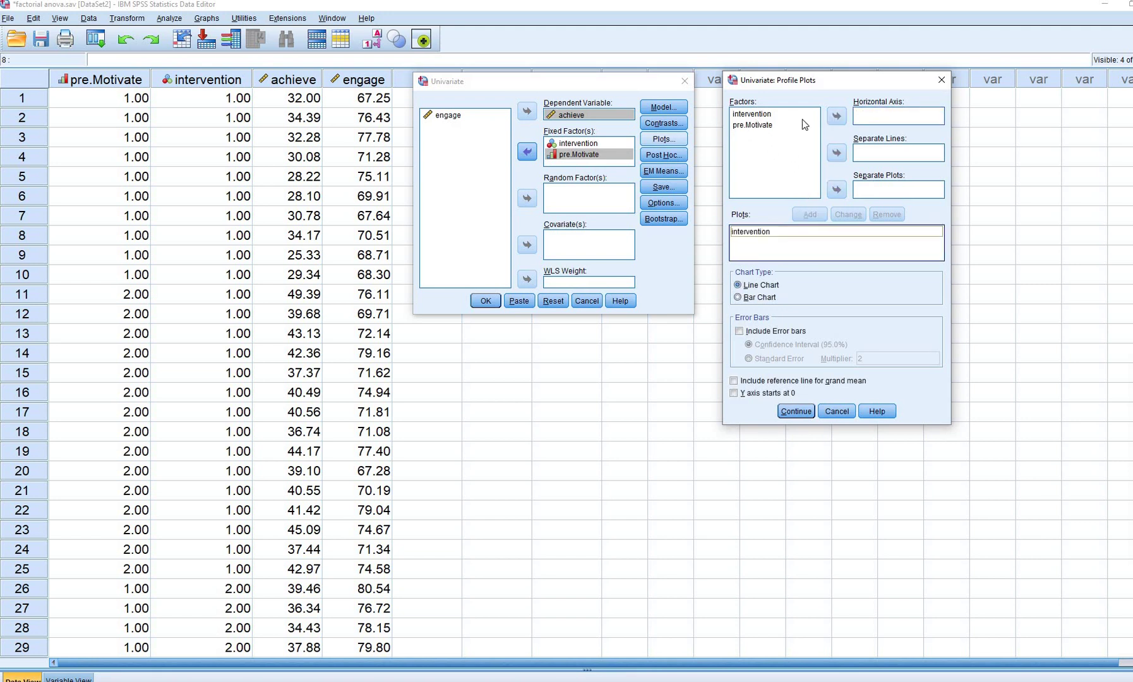
left_click(758, 125)
left_click(837, 116)
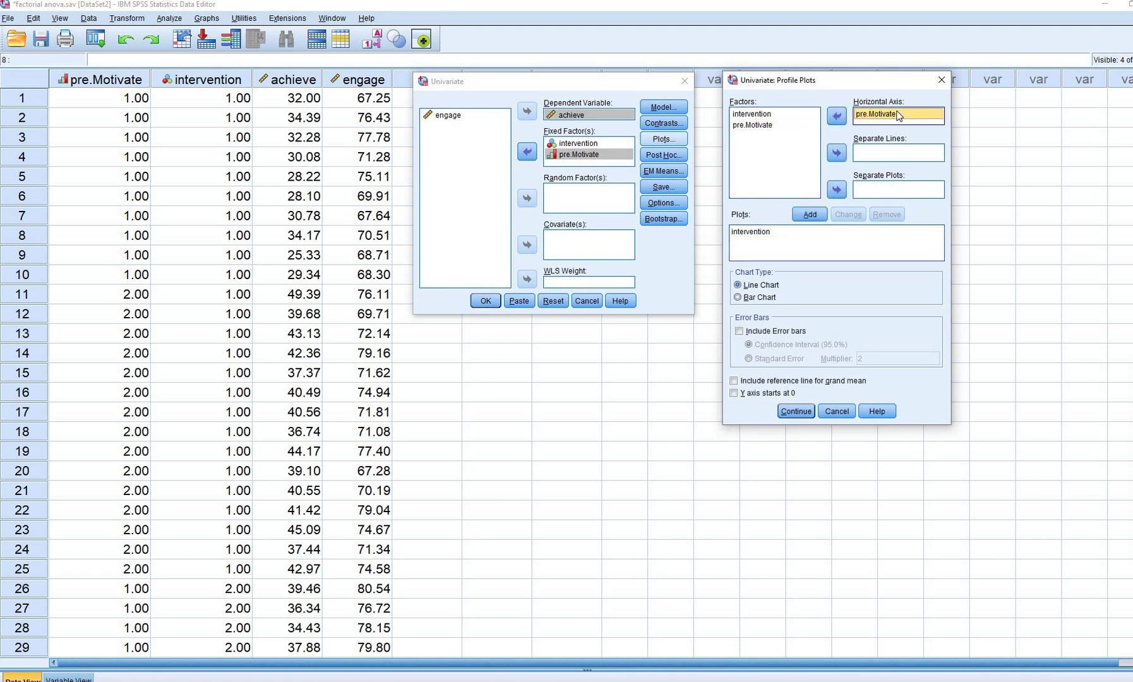
left_click(817, 216)
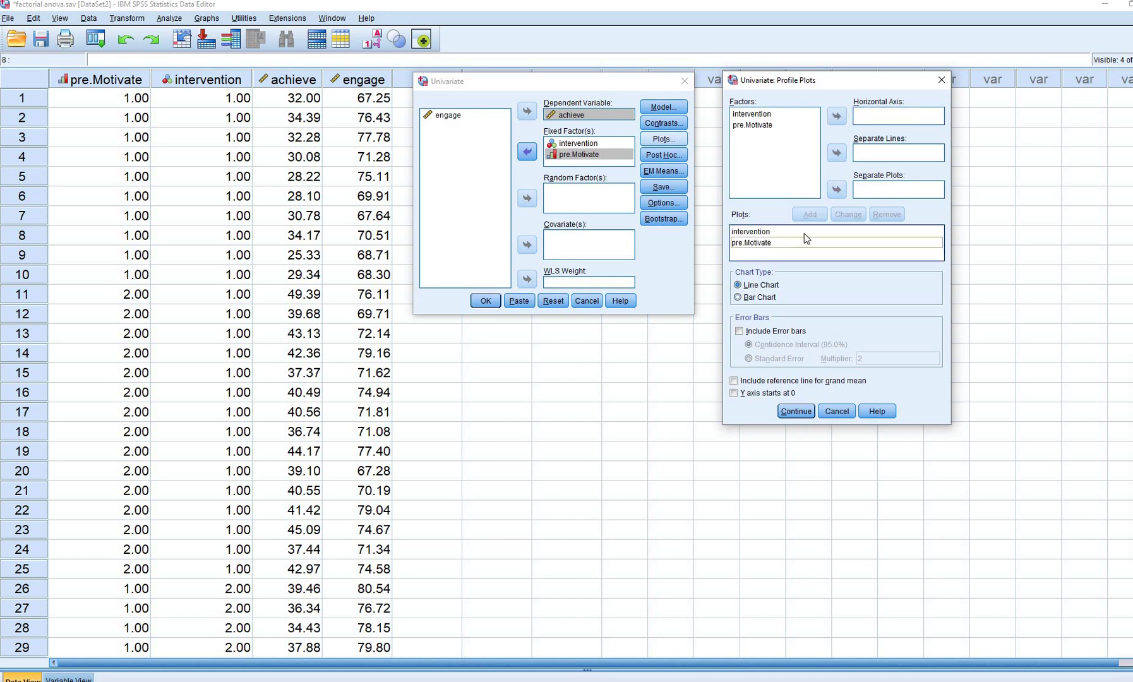
left_click(761, 235)
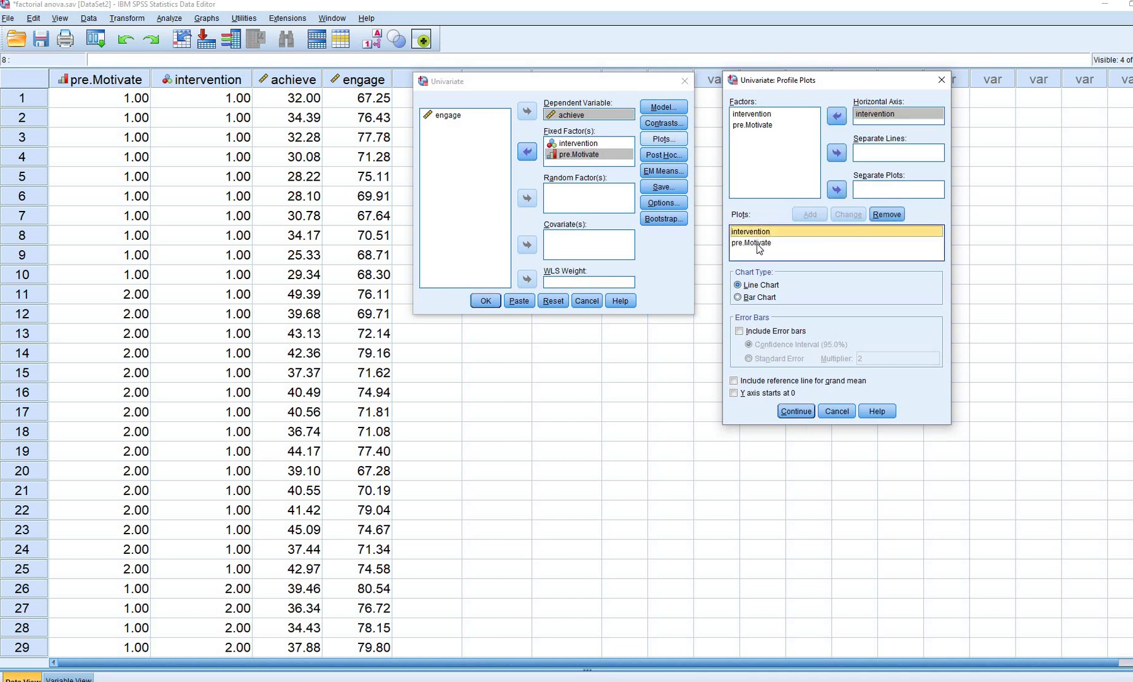
left_click(765, 244)
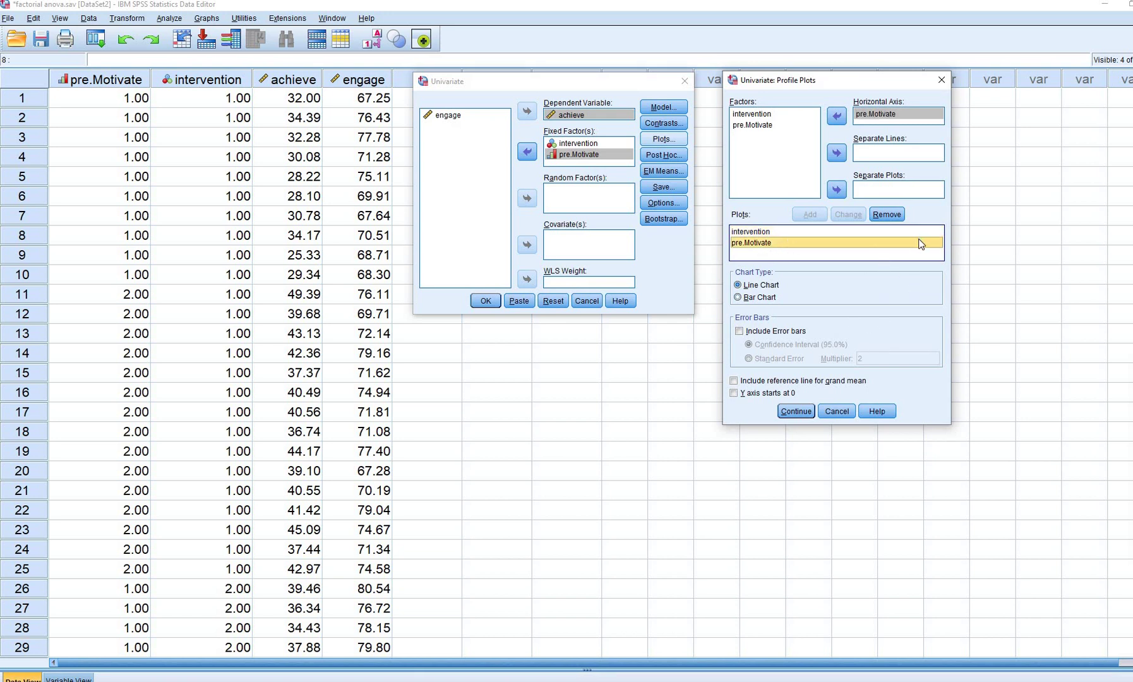
Add an interaction profile plot with intervention on the horizontal axis and pre.Motivate as separate lines
left_click(785, 126)
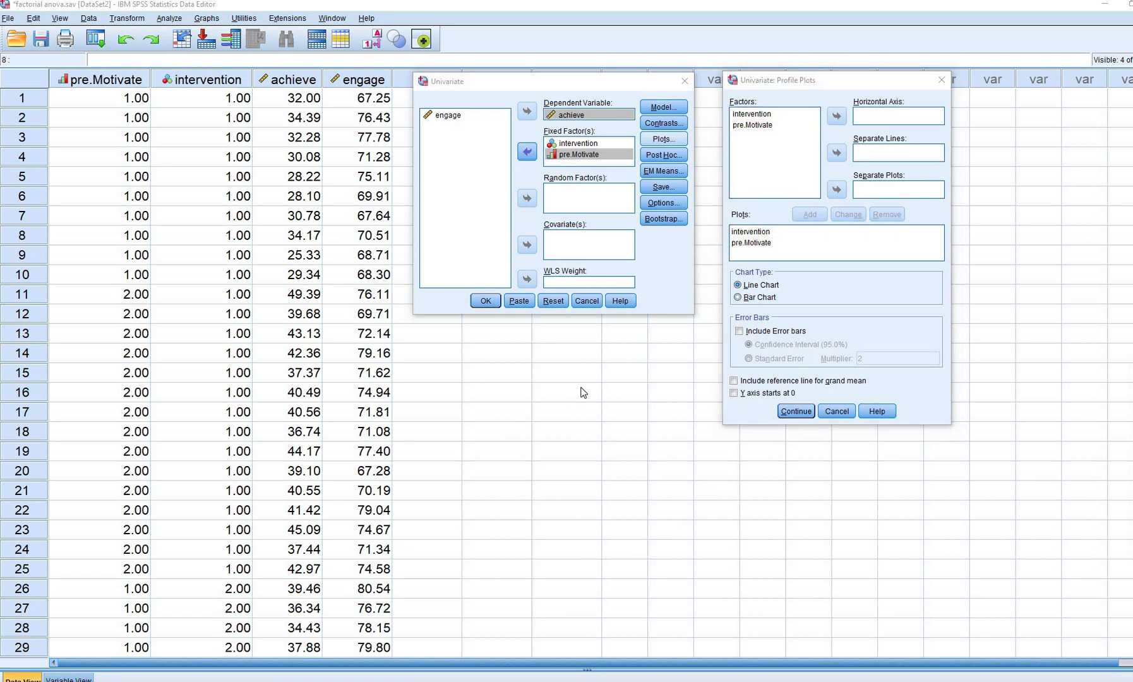
left_click(755, 126)
left_click(758, 117)
left_click(758, 116)
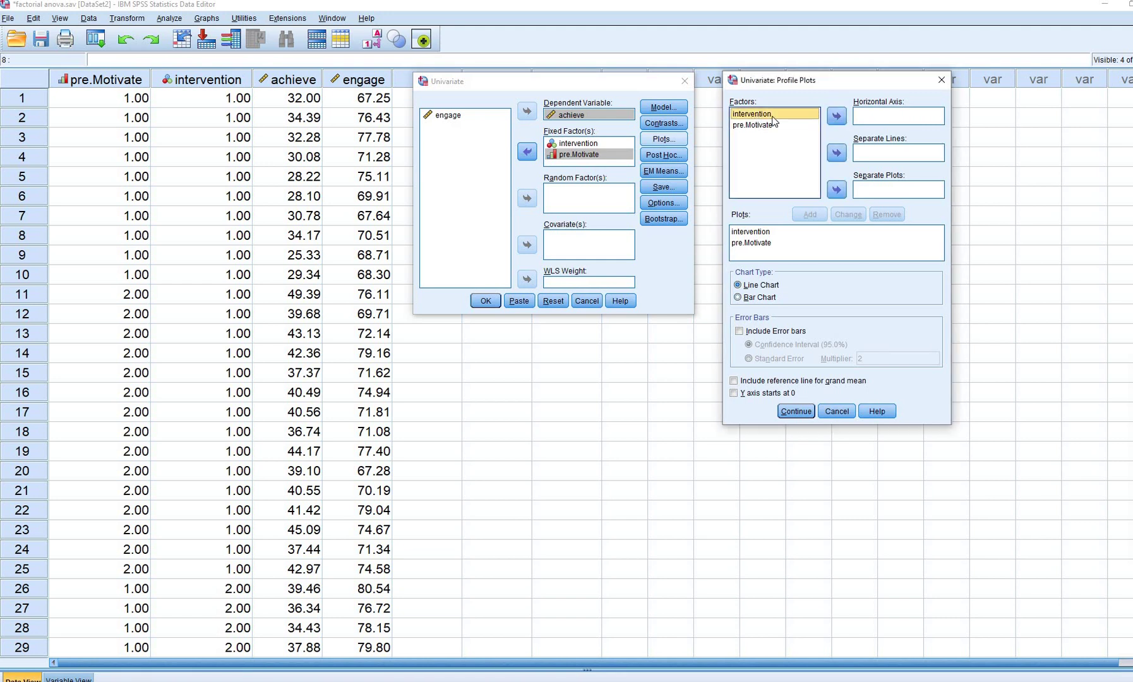
left_click(837, 117)
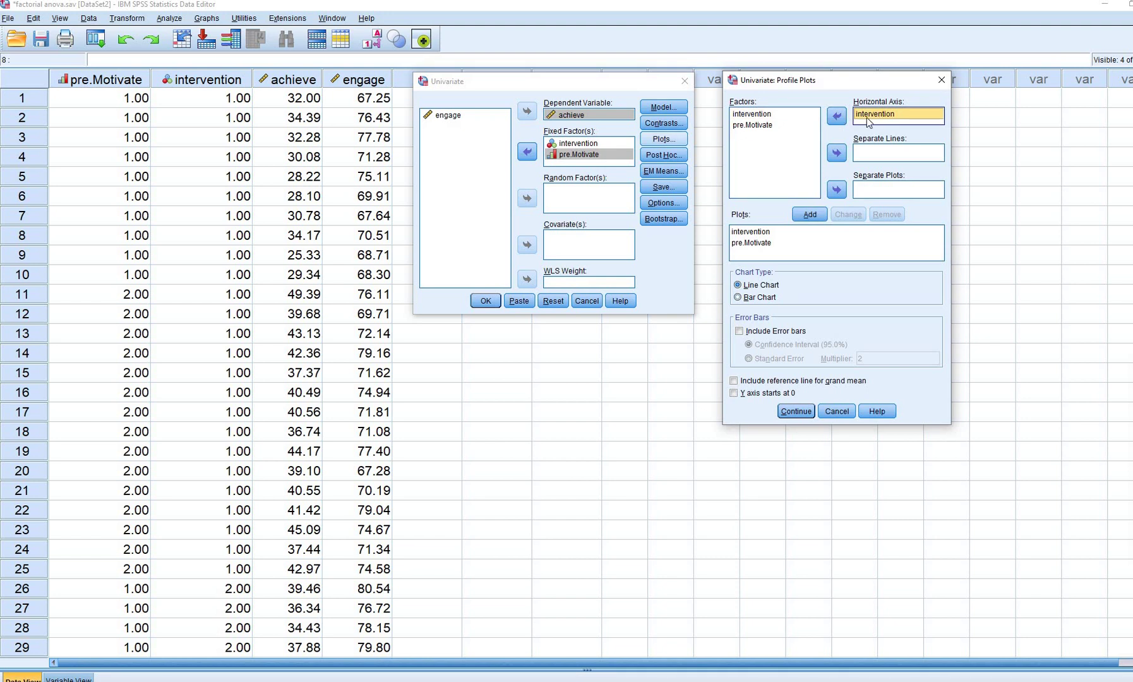
left_click(747, 126)
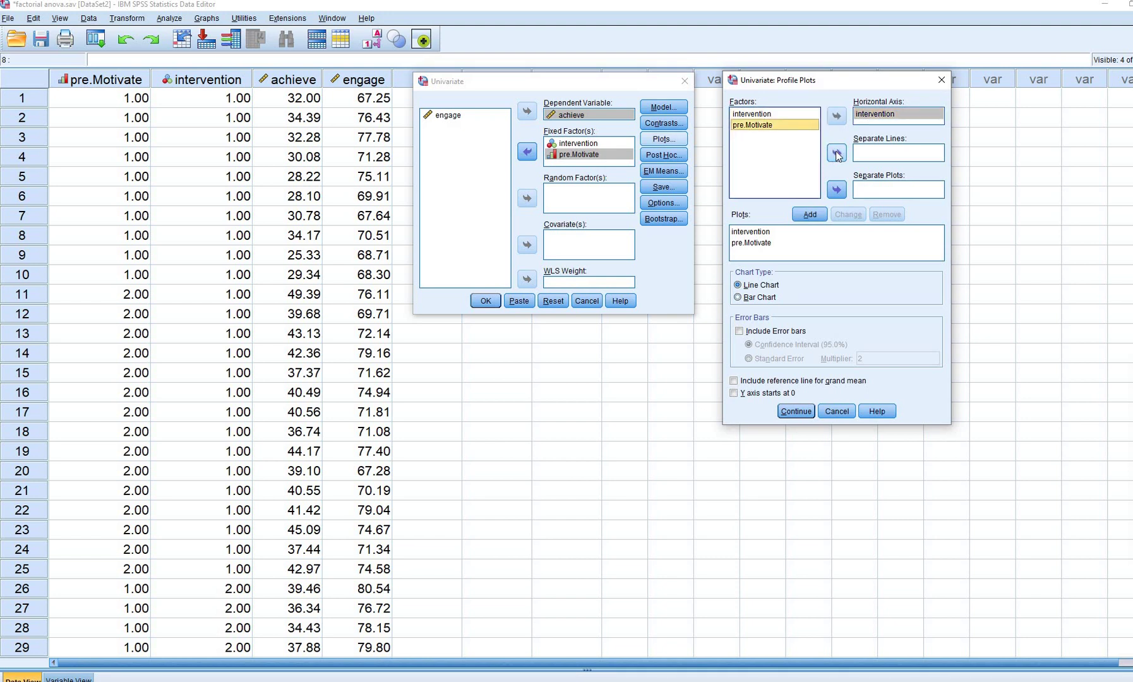
left_click(837, 153)
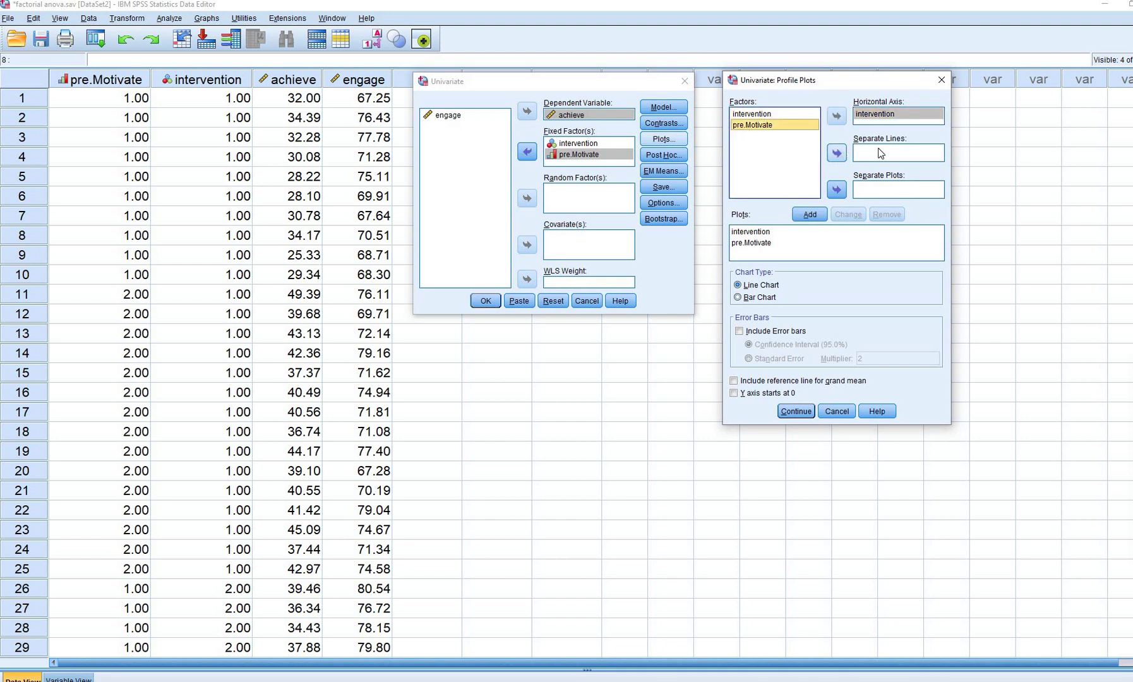
left_click(810, 215)
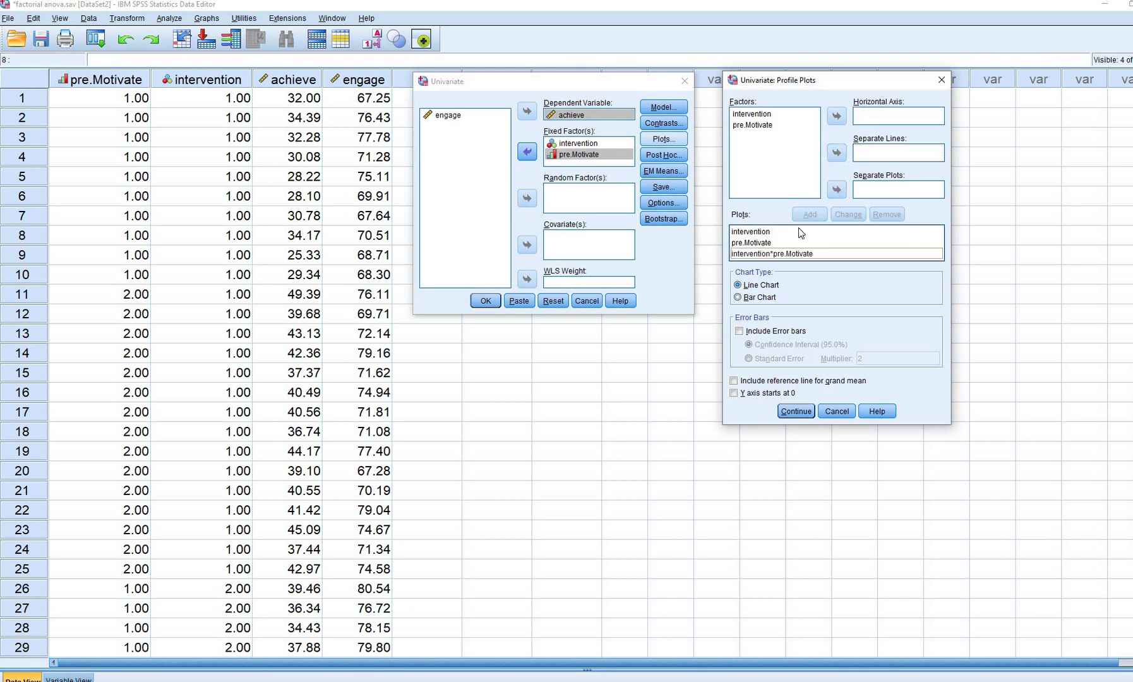
Change the profile plots to bar charts with error bars and run the univariate analysis
left_click(739, 299)
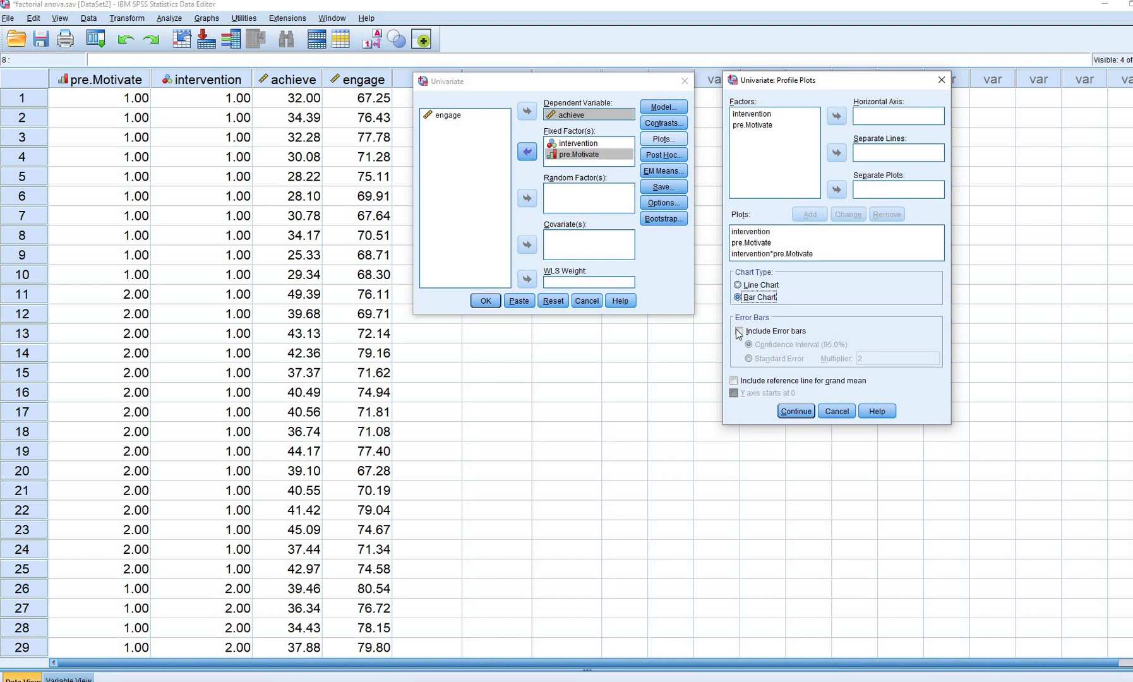
left_click(739, 330)
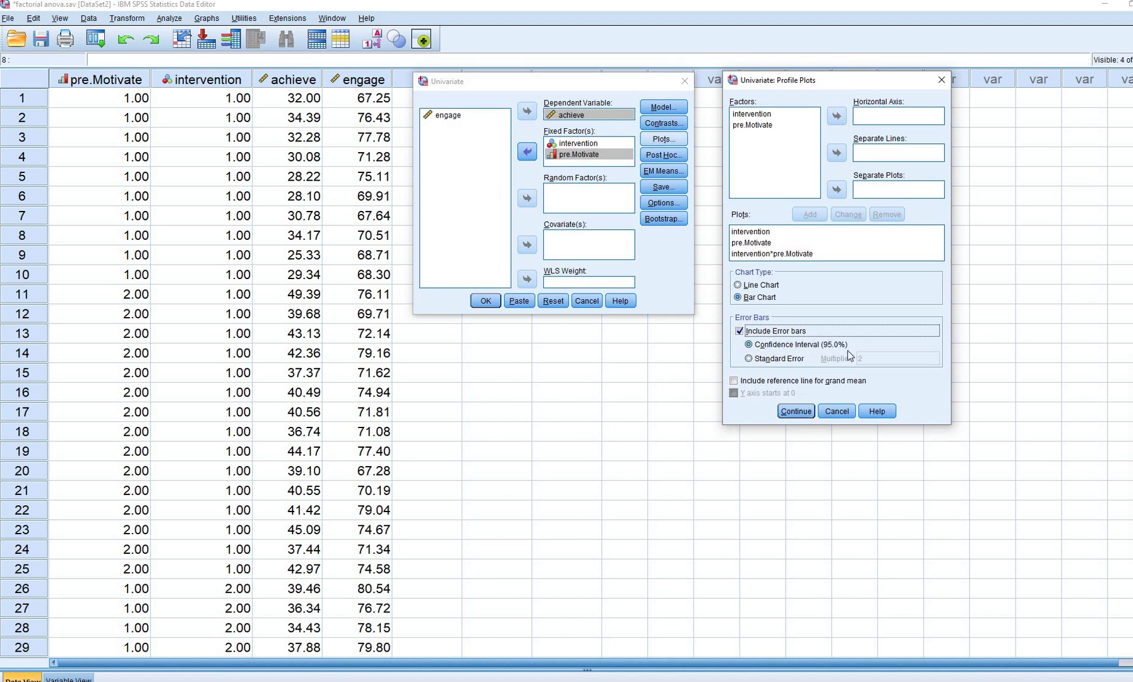
left_click(796, 411)
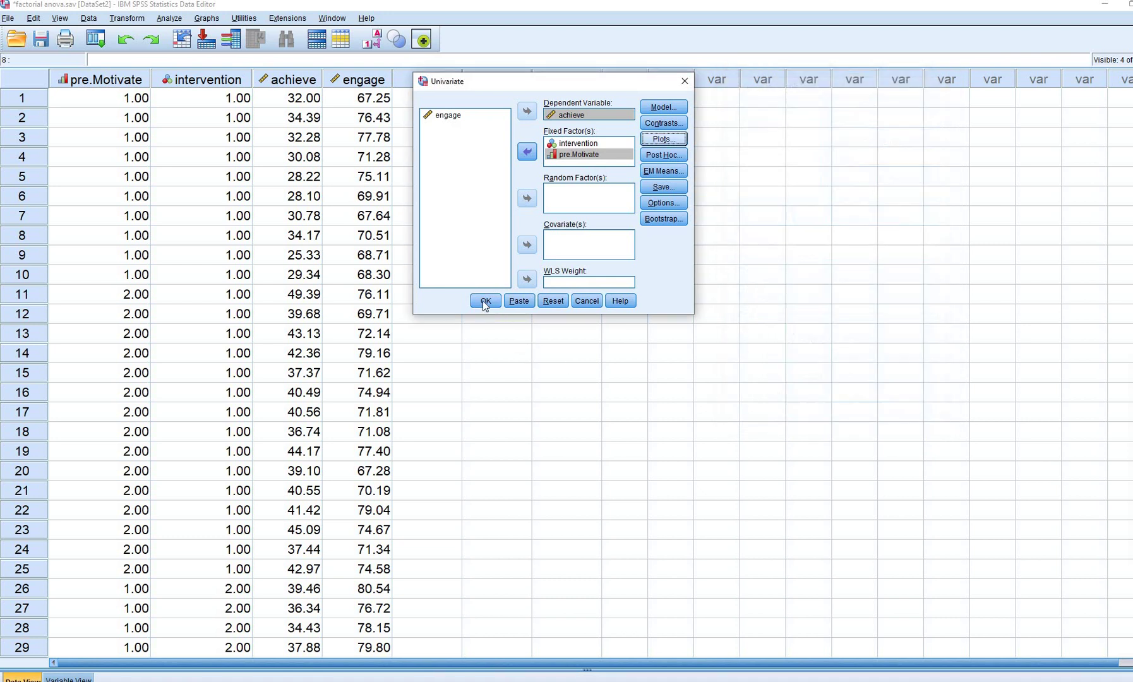
left_click(485, 300)
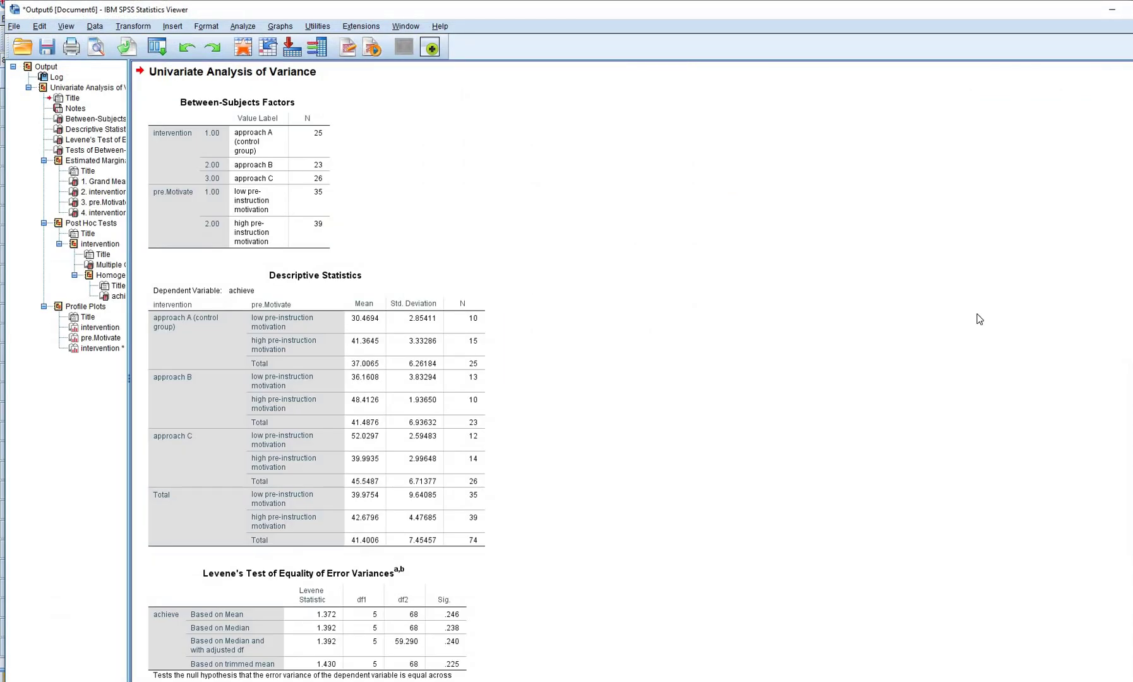
Locate the Descriptive Statistics and Levene's Test of Equality of Error Variances tables and underline both headings with the annotation pen
scroll(967, 354, "down", 2)
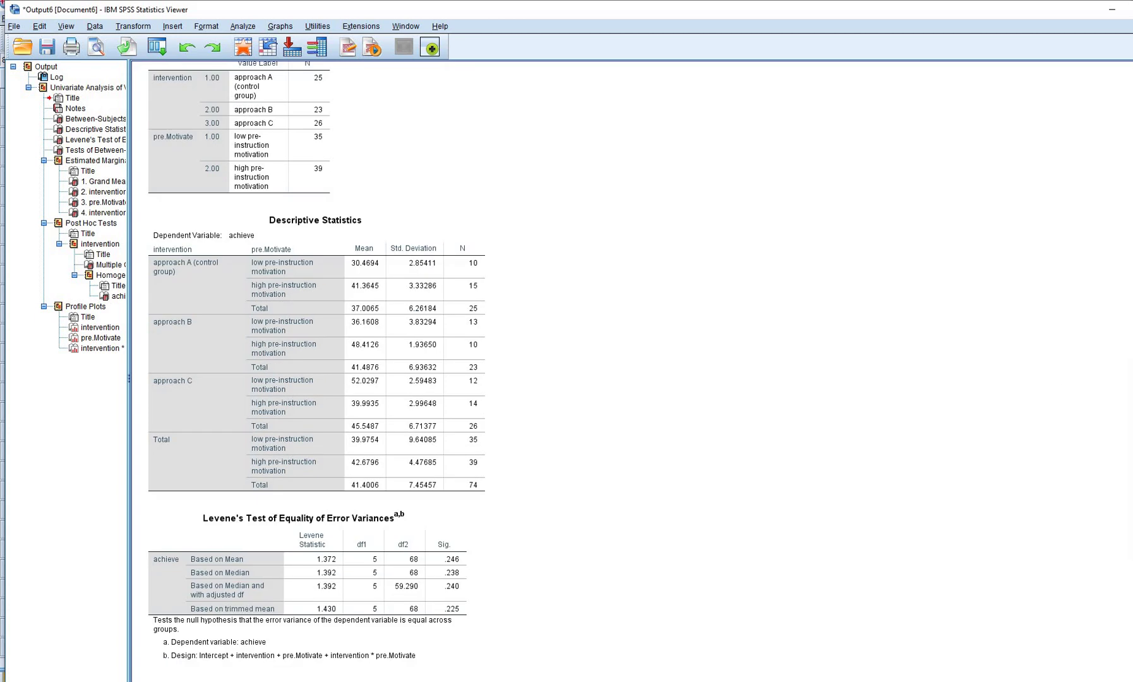
left_click(1112, 403)
left_click_drag(266, 229, 371, 236)
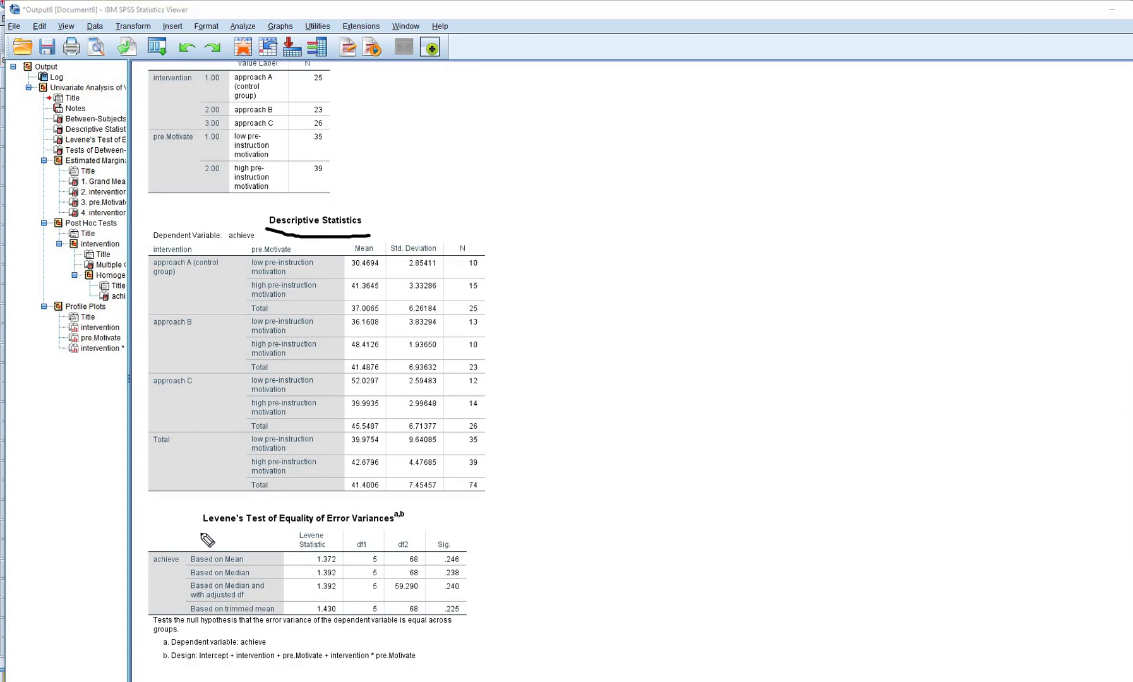
left_click_drag(204, 531, 393, 522)
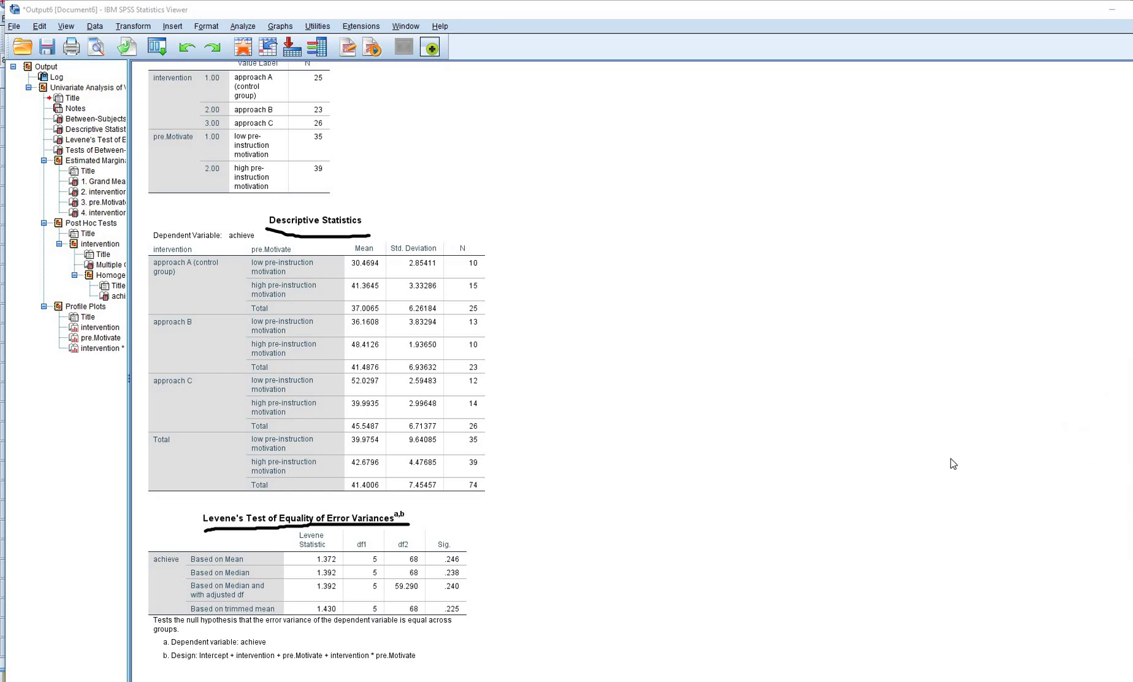
Examine Levene's test by underlining the Based on Mean row, circling its Sig. value and bracketing the other Sig. values, then clear the marks
left_click(1112, 403)
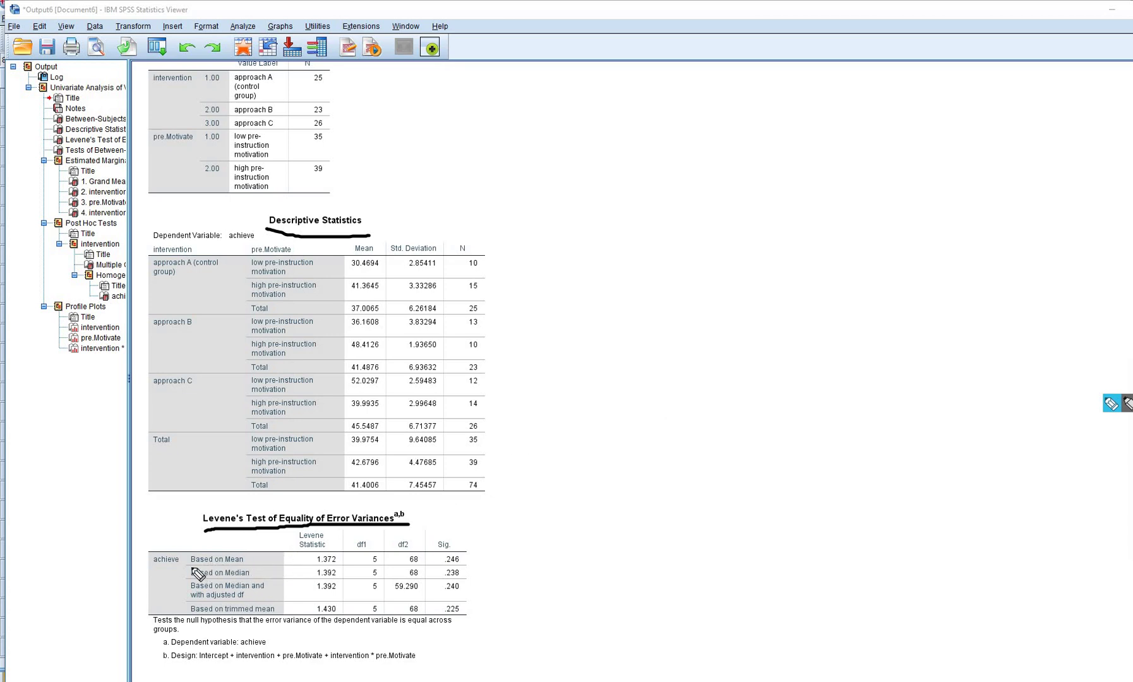
left_click_drag(191, 568, 473, 565)
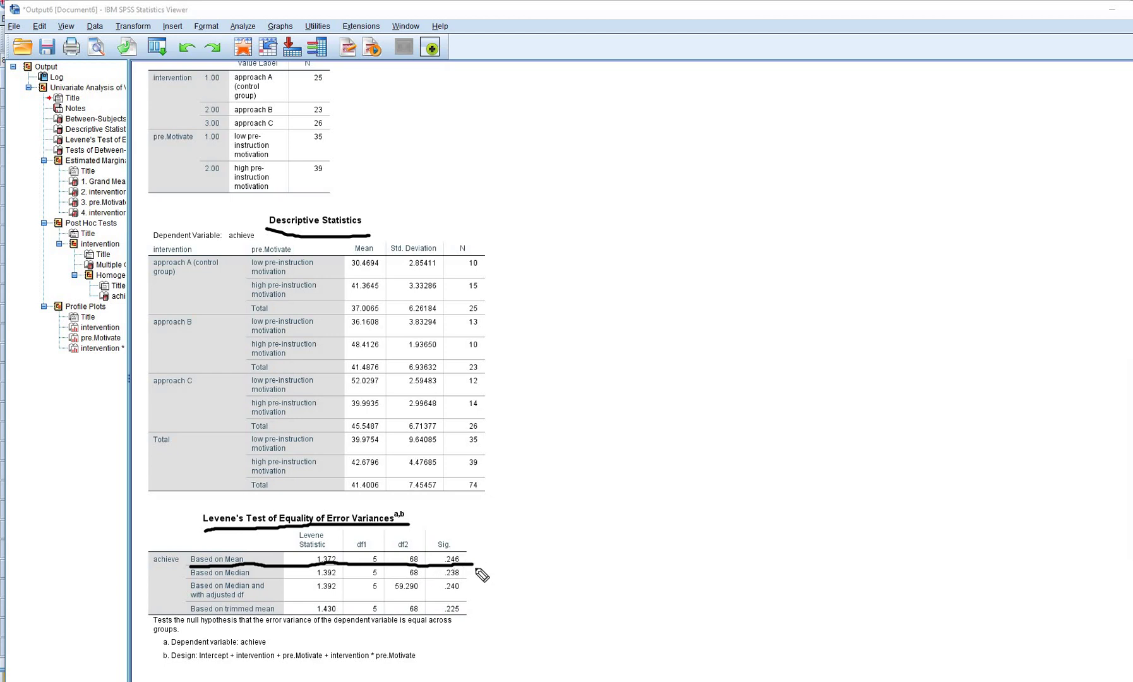
mouse_move(463, 556)
left_mouse_down()
mouse_move(441, 559)
mouse_move(472, 558)
left_mouse_up()
mouse_move(474, 572)
left_mouse_down()
mouse_move(481, 603)
mouse_move(466, 613)
left_mouse_up()
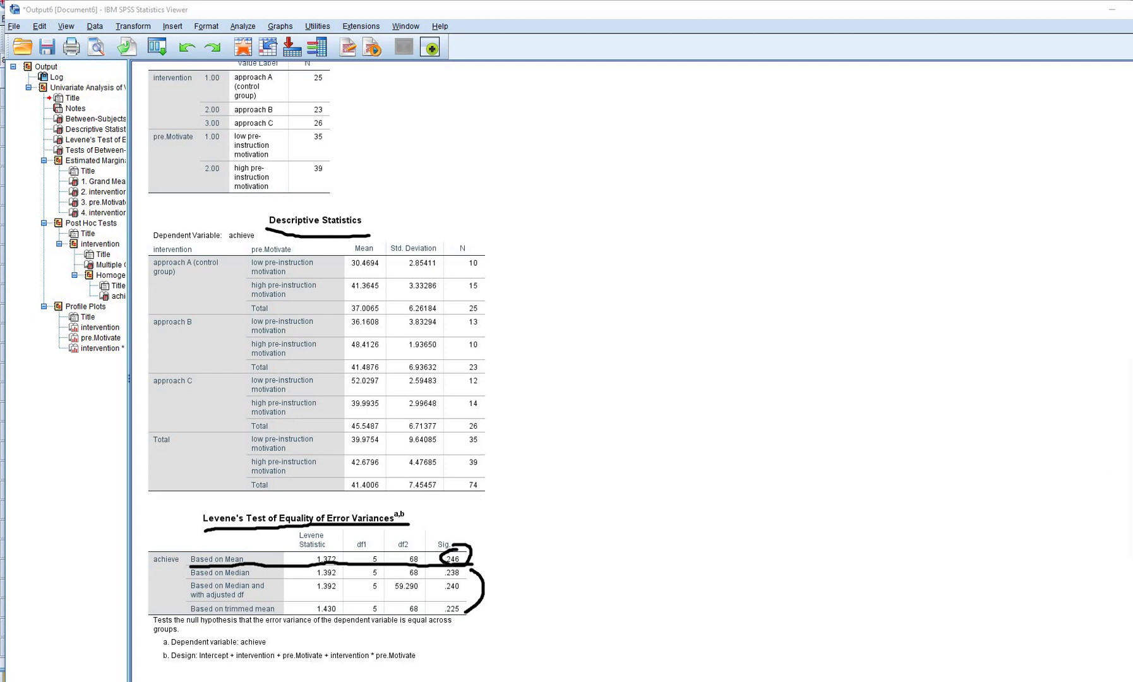
key("Escape")
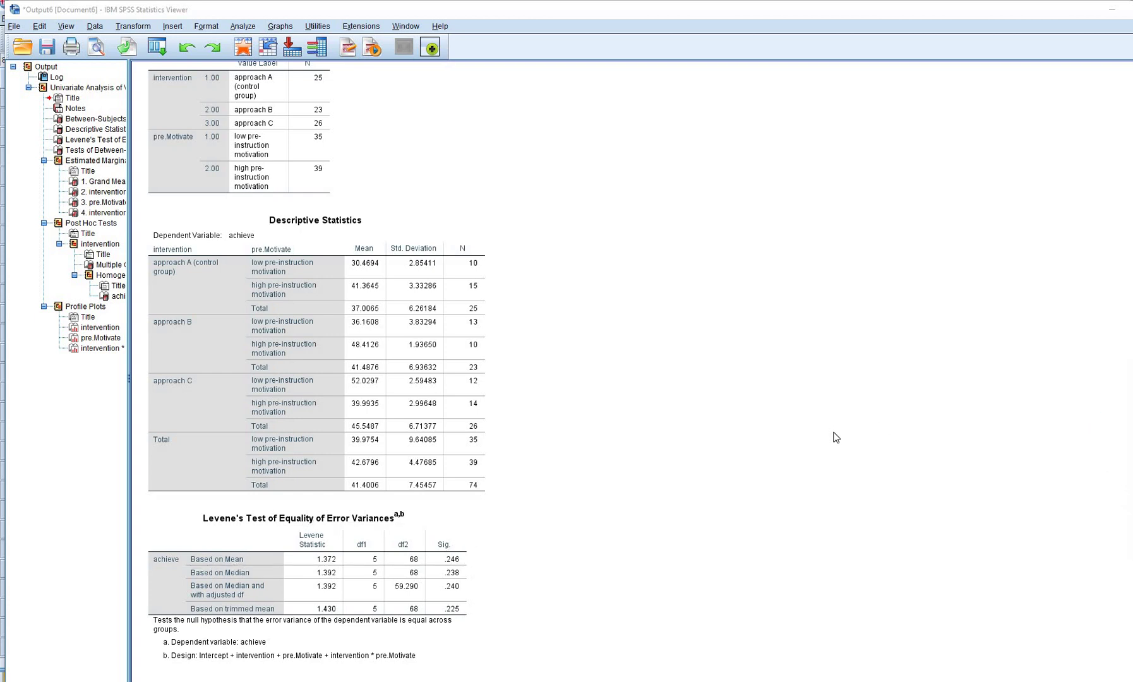
Underline the Tests of Between-Subjects Effects heading, tick Levene's Based on Mean row, mark the three effect rows, and clear the annotations
scroll(836, 437, "down", 5)
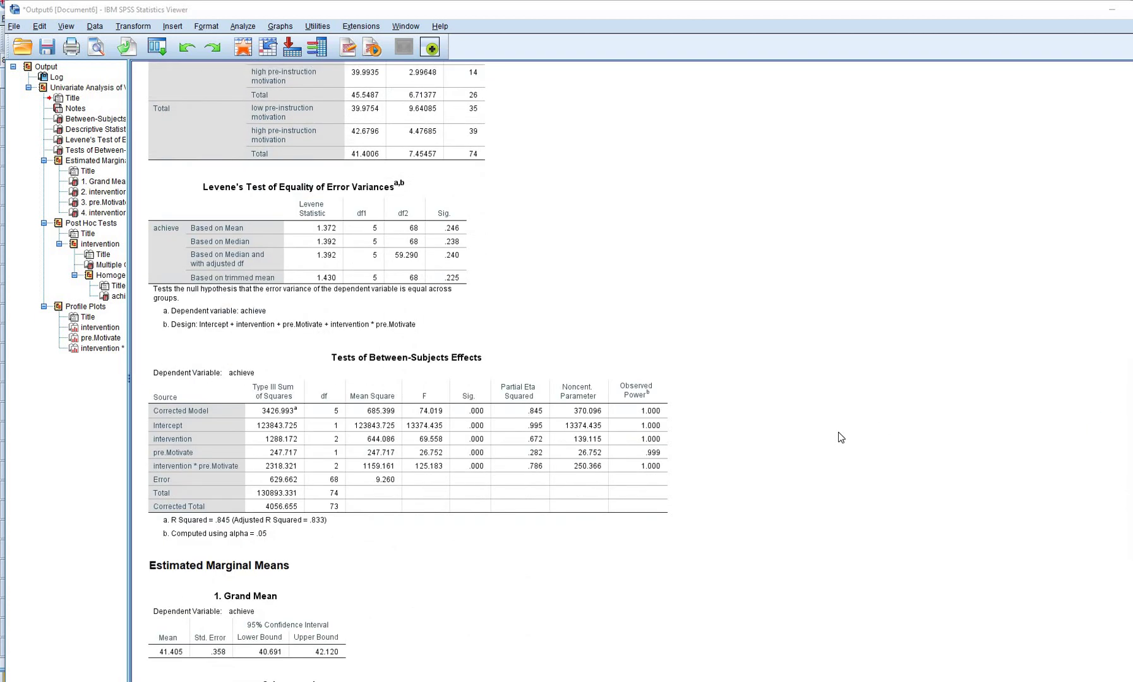
left_click(1112, 403)
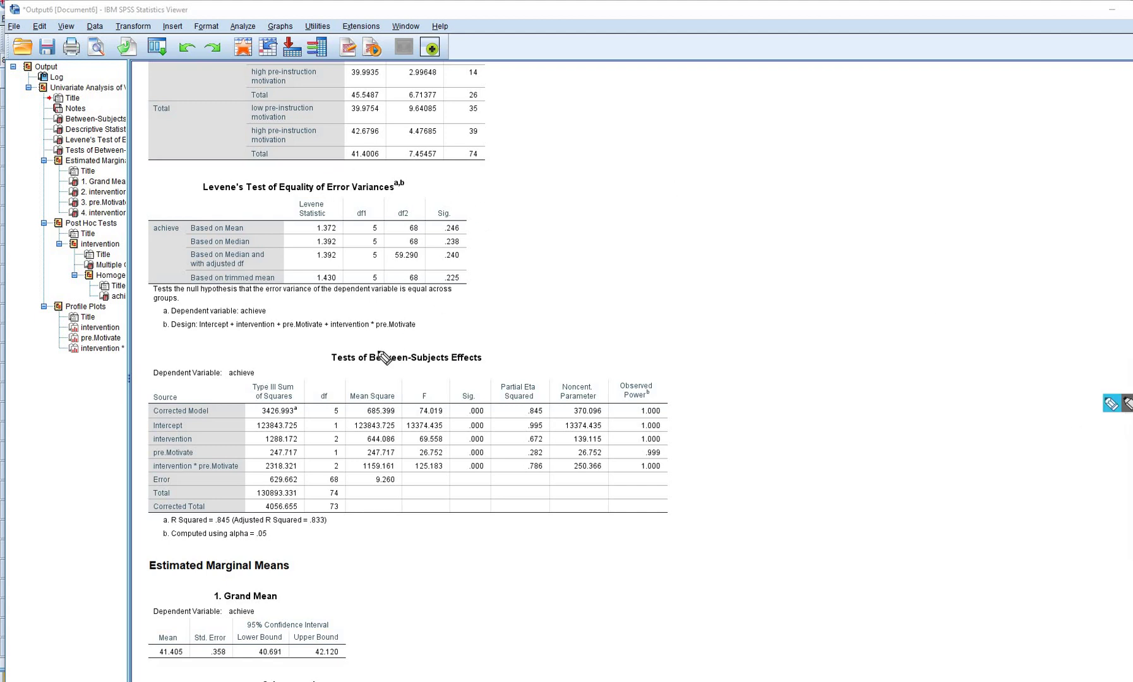
left_click_drag(343, 378, 507, 373)
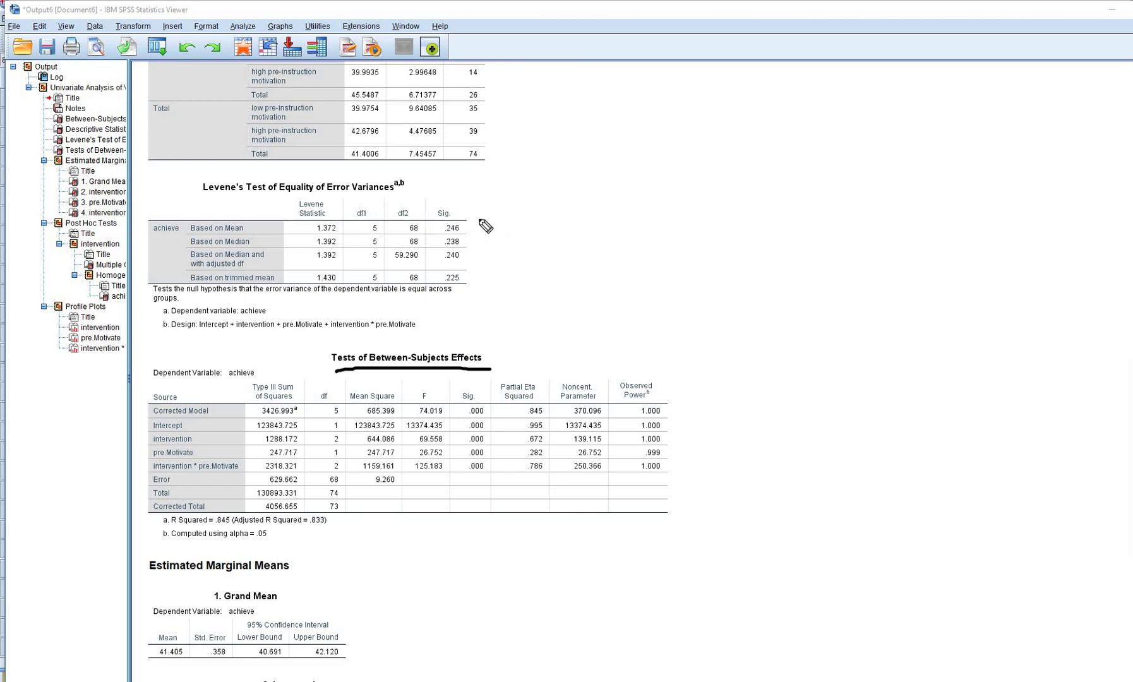
left_click_drag(479, 226, 499, 218)
mouse_move(153, 435)
left_mouse_down()
mouse_move(113, 437)
mouse_move(111, 466)
left_mouse_up()
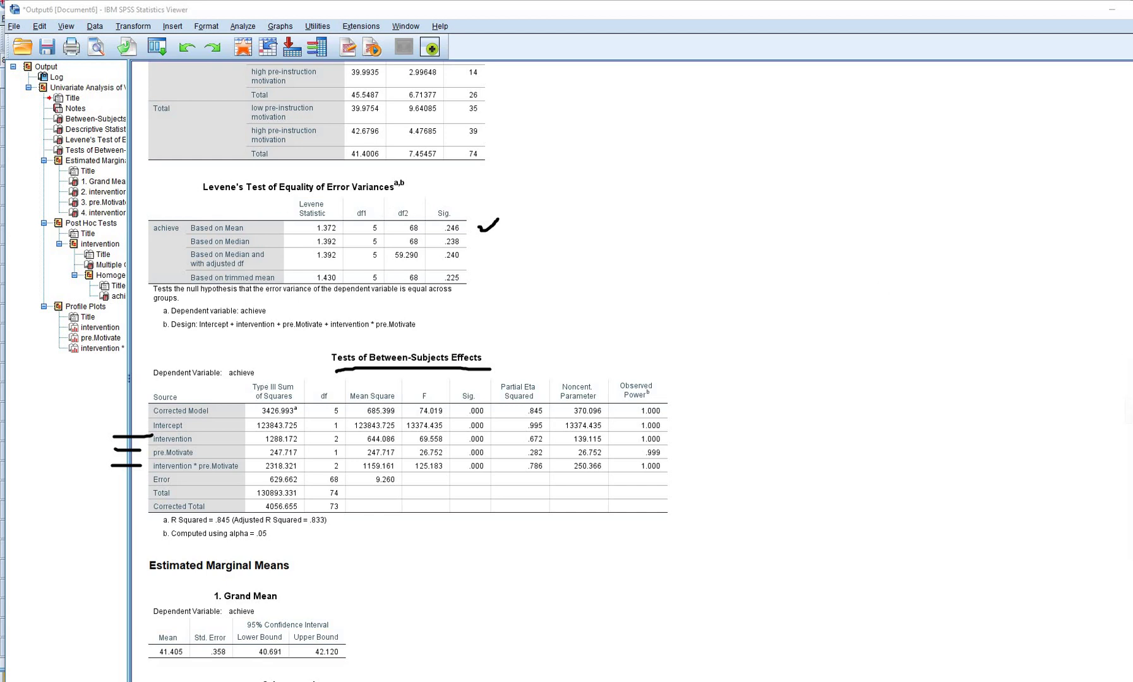
left_click(1099, 440)
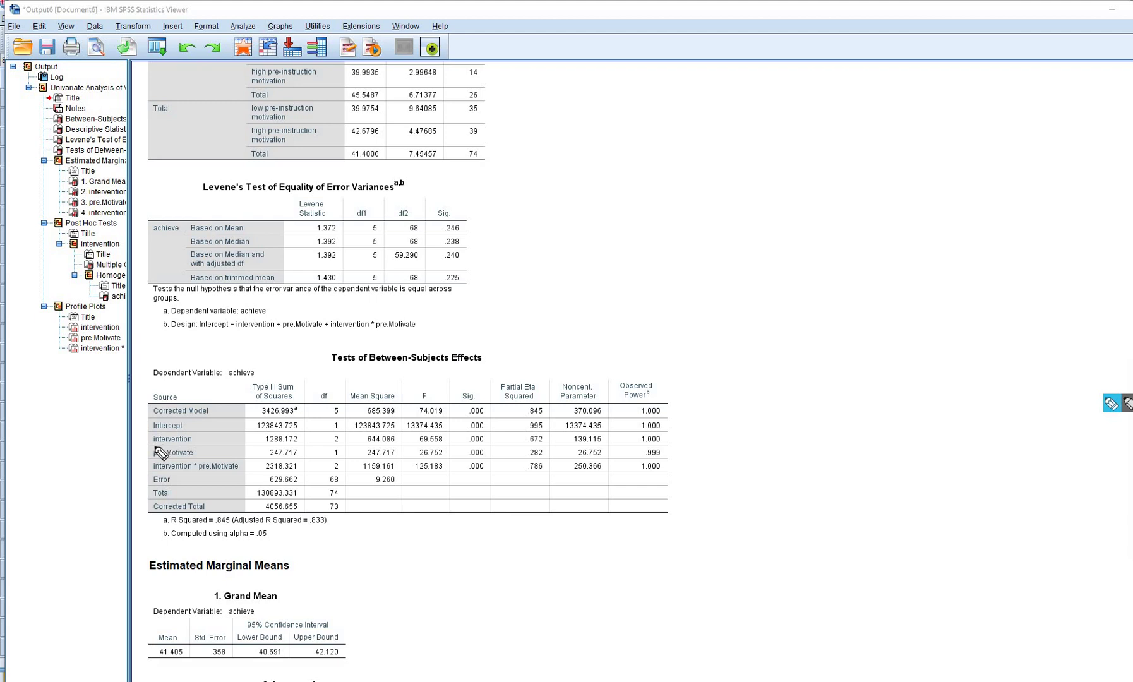
Examine the intervention and pre.Motivate main effects on achieve, marking their names, F values and Sig. values
mouse_move(152, 446)
left_mouse_down()
mouse_move(199, 444)
mouse_move(199, 459)
left_mouse_up()
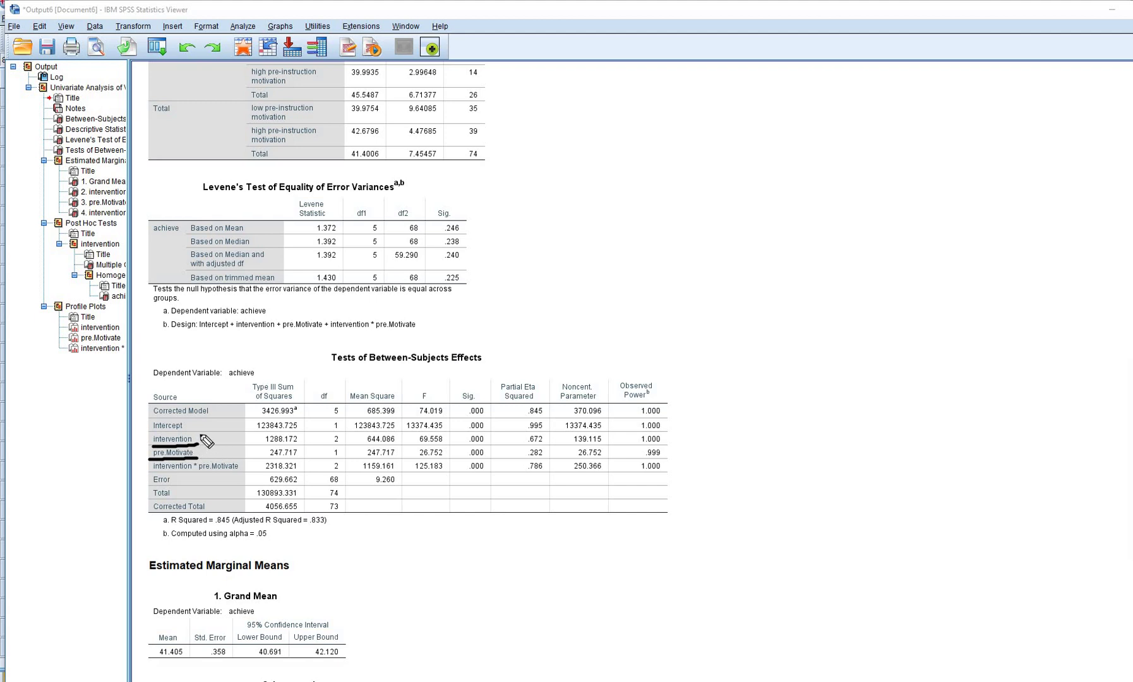
left_click_drag(200, 432, 215, 422)
left_click_drag(221, 379, 259, 380)
left_click_drag(203, 451, 220, 443)
left_click_drag(411, 447, 443, 455)
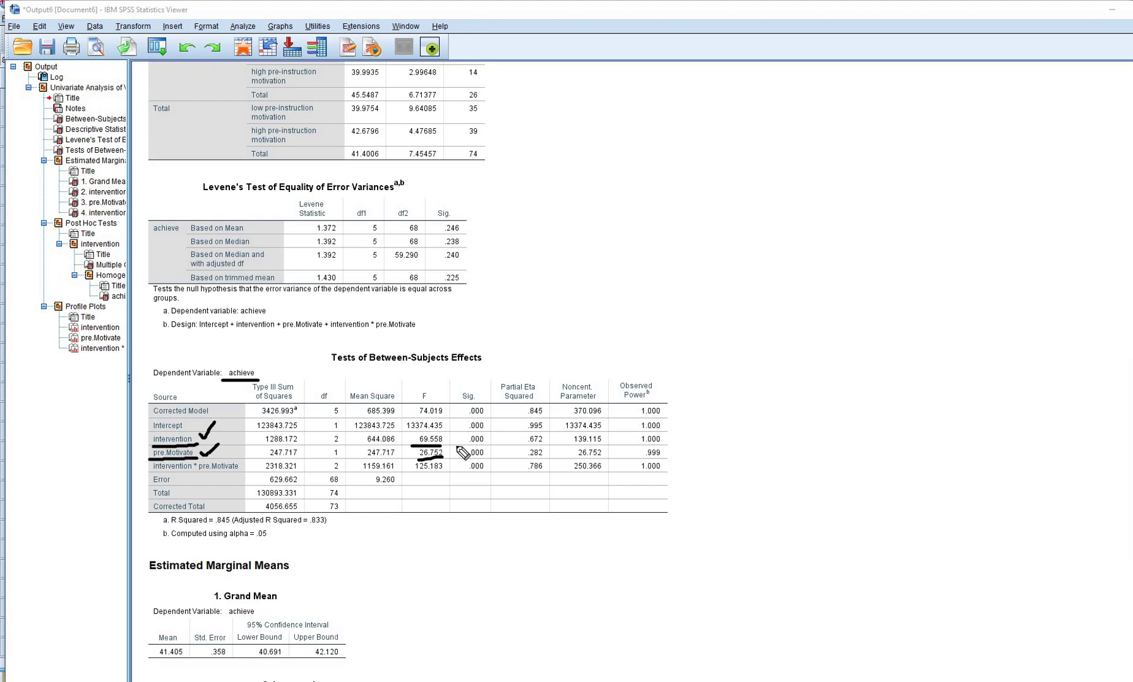
left_click_drag(463, 447, 485, 461)
Examine the intervention * pre.Motivate interaction by marking its row, F and Sig. values, and clear the annotations
left_click_drag(149, 475, 237, 470)
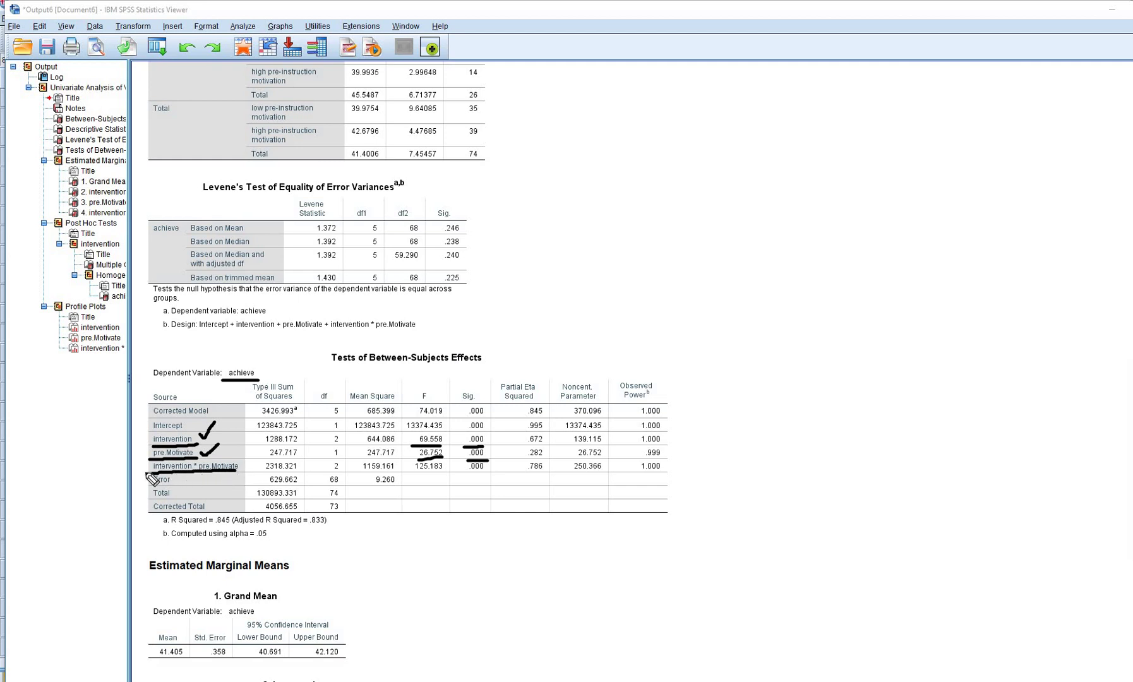
mouse_move(102, 468)
left_mouse_down()
mouse_move(145, 469)
mouse_move(133, 473)
left_mouse_up()
left_click_drag(416, 471, 487, 470)
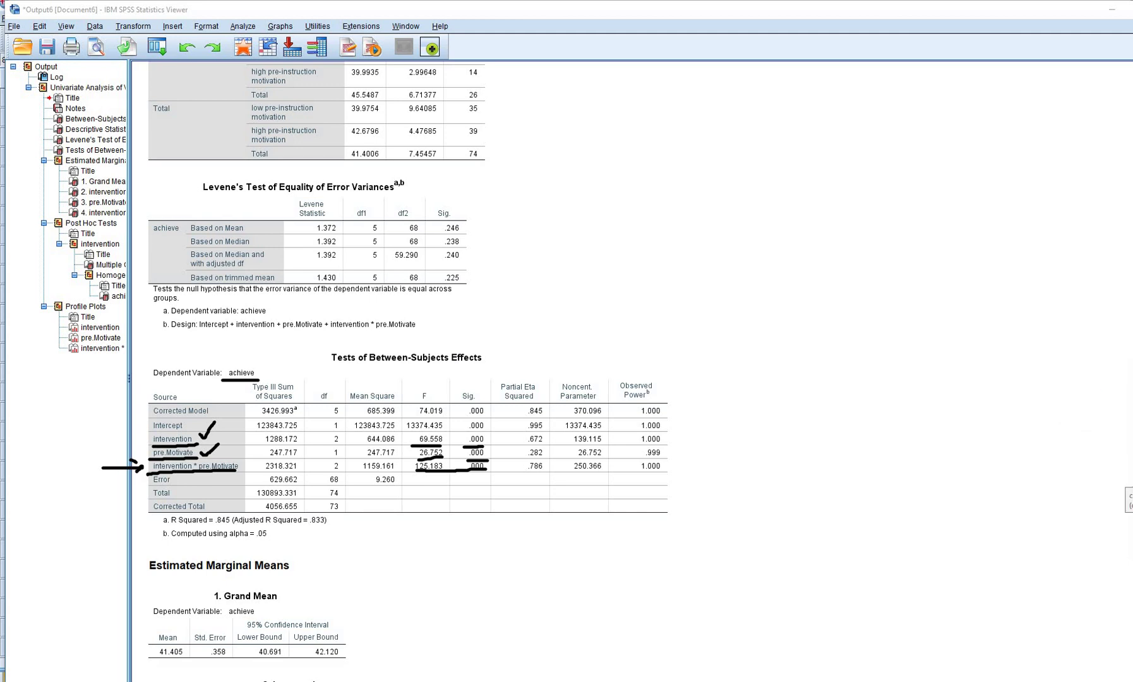
key("Escape")
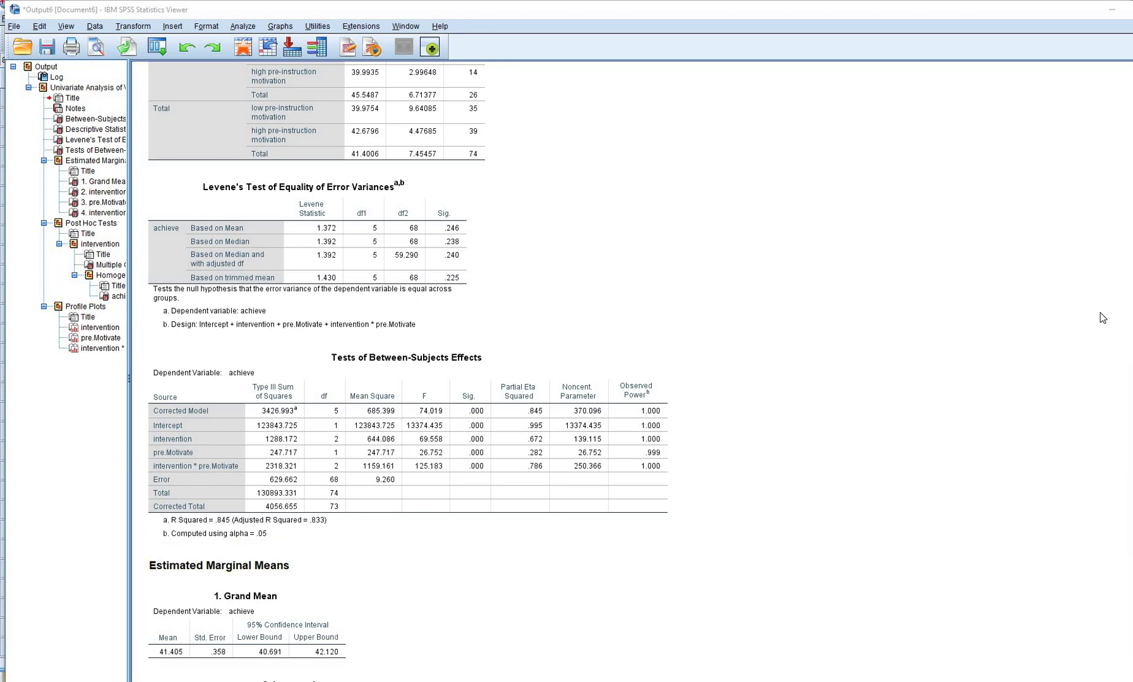
Box the Partial Eta Squared values of the three effects, write the benchmarks .01, .06 and .14 beside the table, and clear the annotations
left_click(1112, 403)
mouse_move(499, 407)
left_mouse_down()
mouse_move(554, 403)
mouse_move(548, 446)
mouse_move(549, 434)
mouse_move(520, 434)
mouse_move(516, 475)
mouse_move(546, 474)
left_mouse_up()
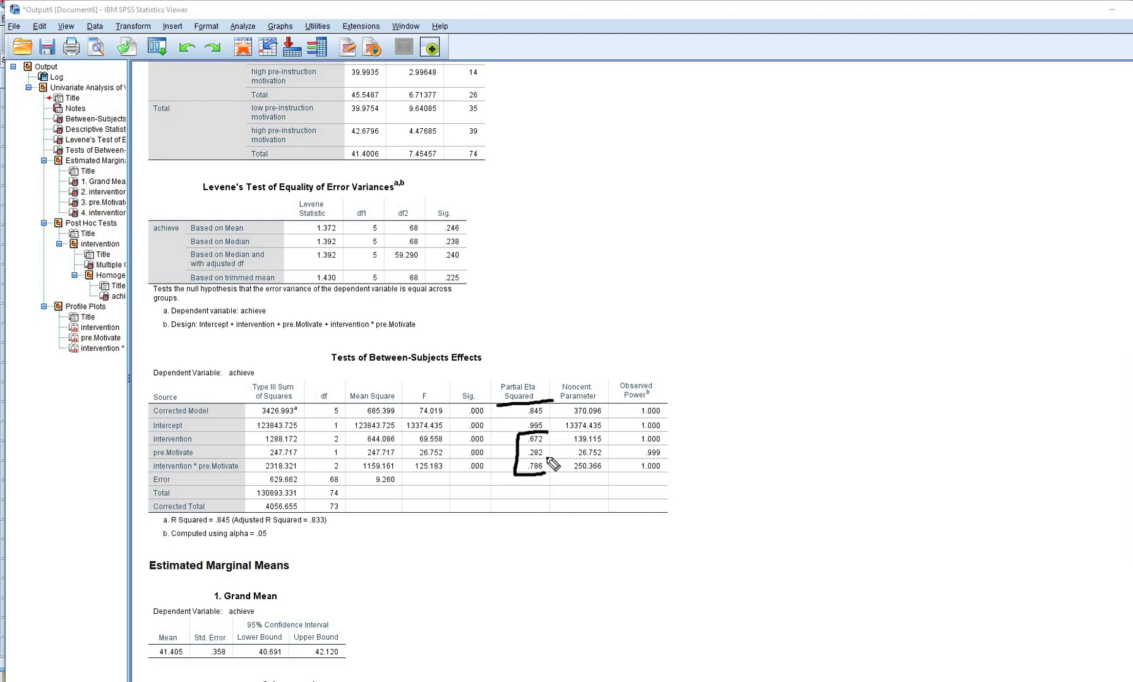
left_click_drag(548, 432, 545, 474)
left_click(800, 469)
mouse_move(811, 456)
left_mouse_down()
mouse_move(828, 465)
mouse_move(823, 483)
mouse_move(851, 494)
mouse_move(824, 526)
mouse_move(847, 519)
mouse_move(845, 487)
left_mouse_up()
left_click(803, 493)
left_click(811, 522)
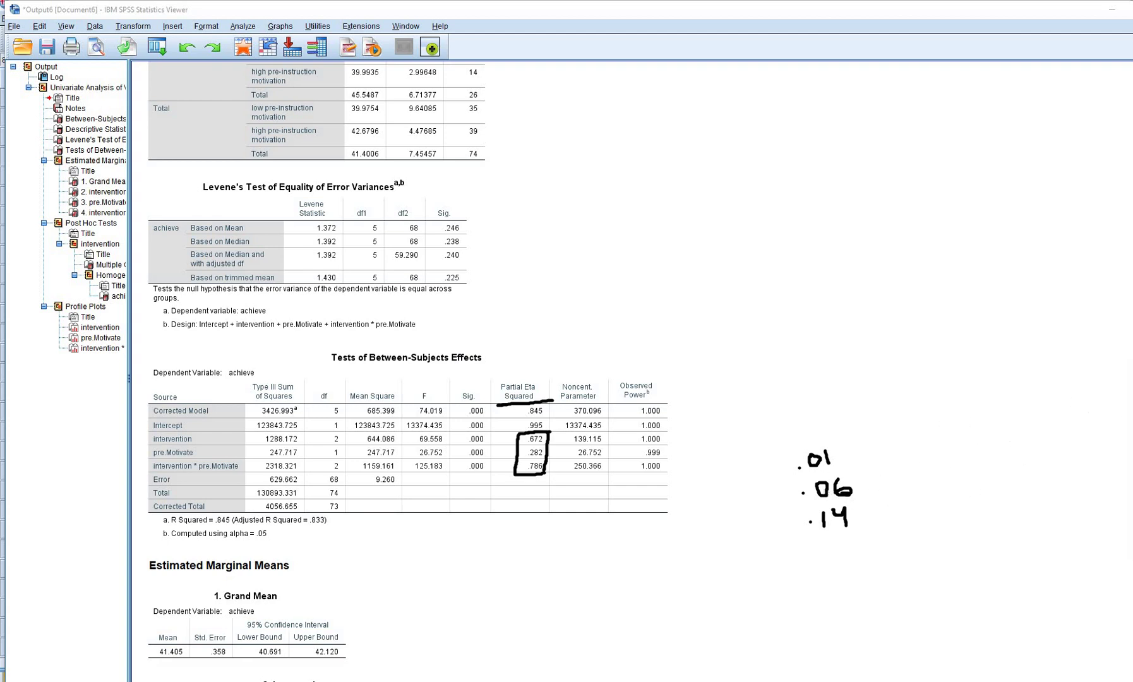
mouse_move(1129, 403)
left_click(523, 460)
key("Escape")
Examine the Estimated Marginal Means tables for the grand mean, intervention, pre.Motivate and their interaction
scroll(1001, 420, "down", 8)
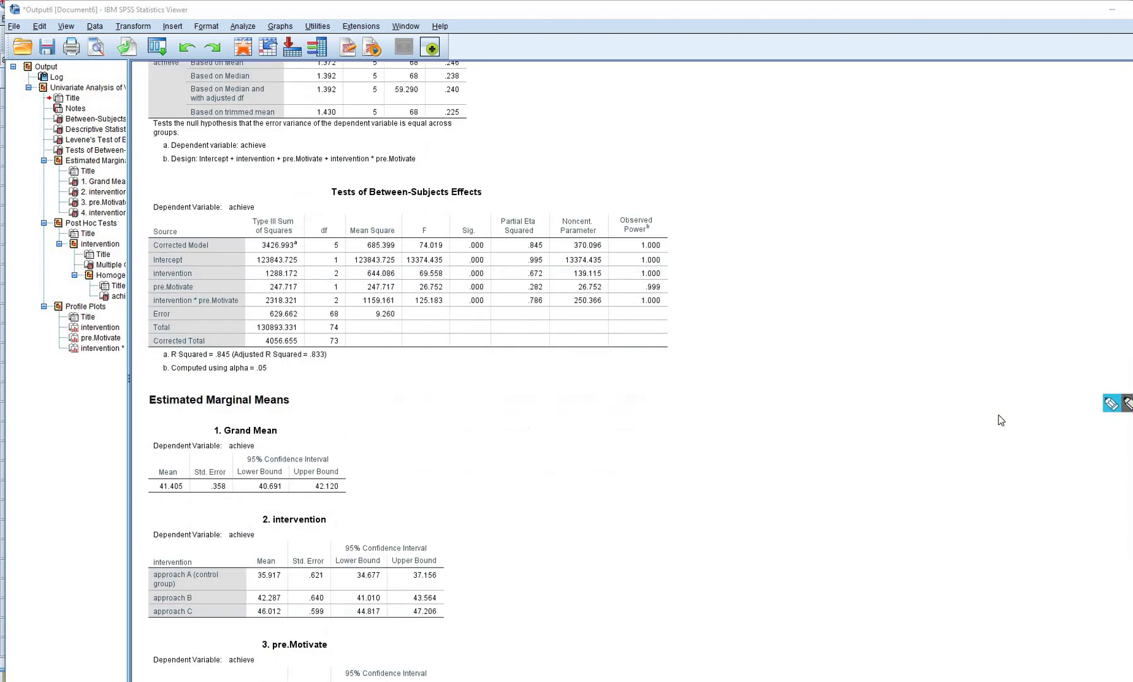
scroll(300, 134, "up", 1)
left_click(241, 130)
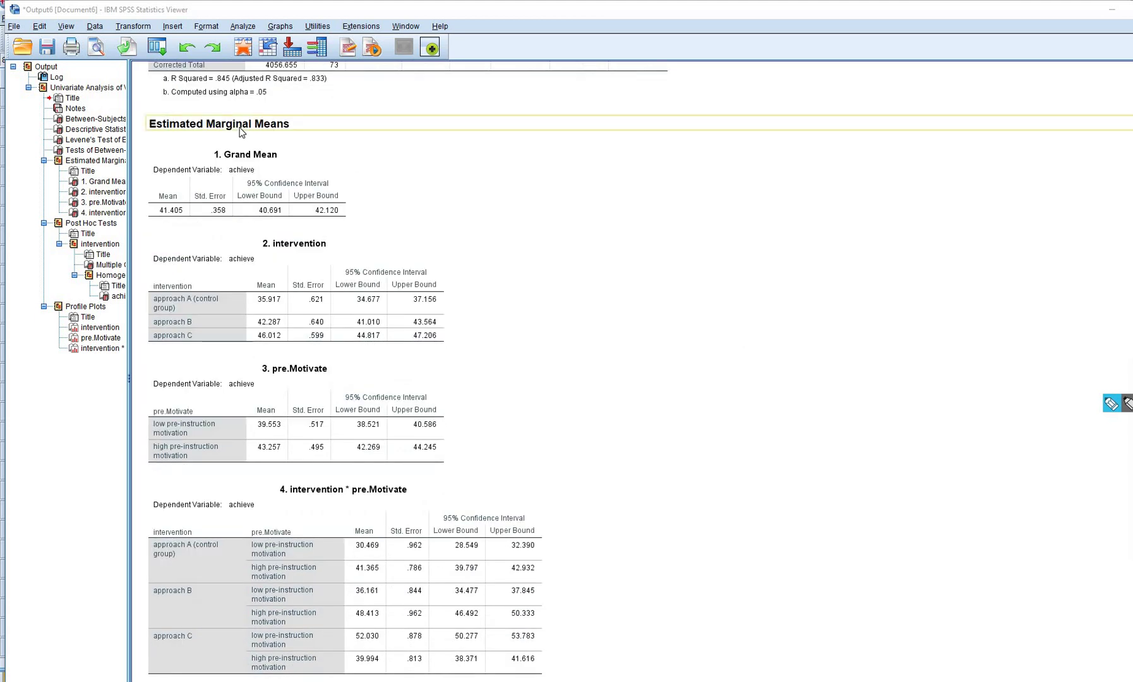
left_click(201, 209)
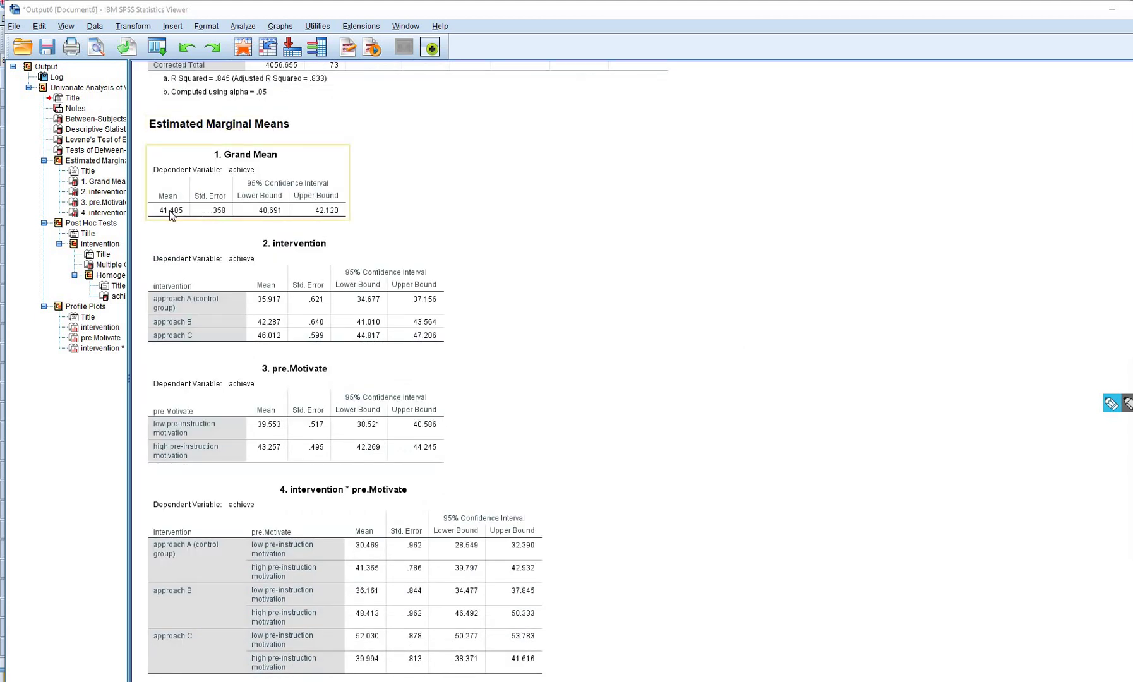
left_click(295, 258)
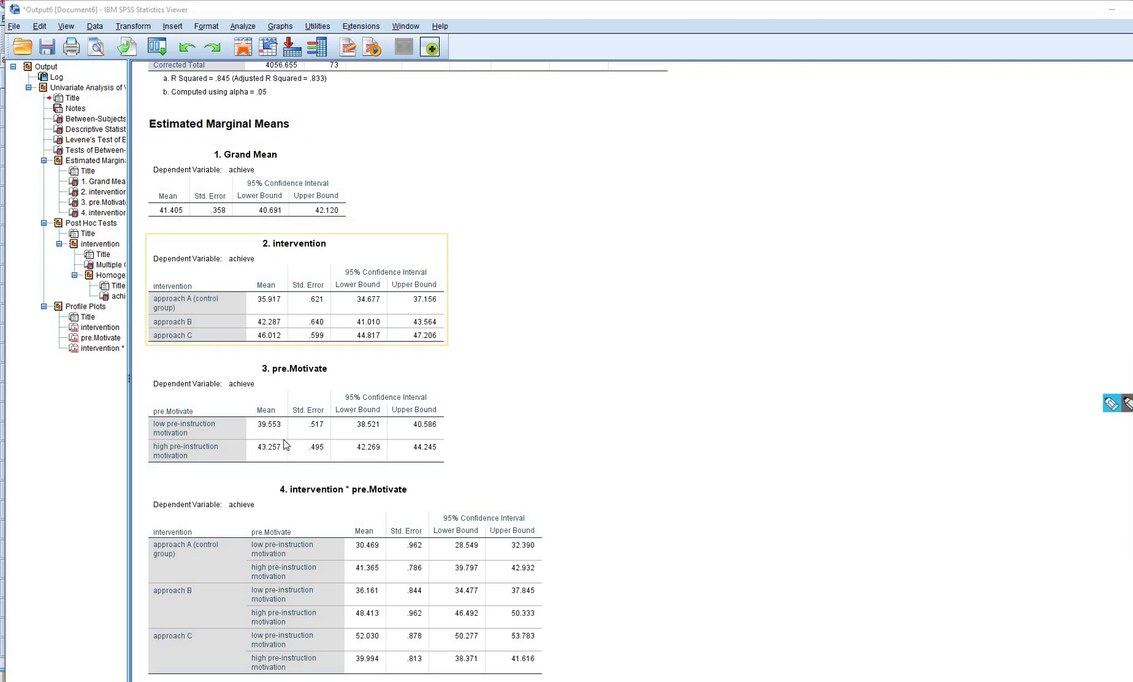
left_click(283, 445)
scroll(346, 363, "down", 3)
left_click(347, 363)
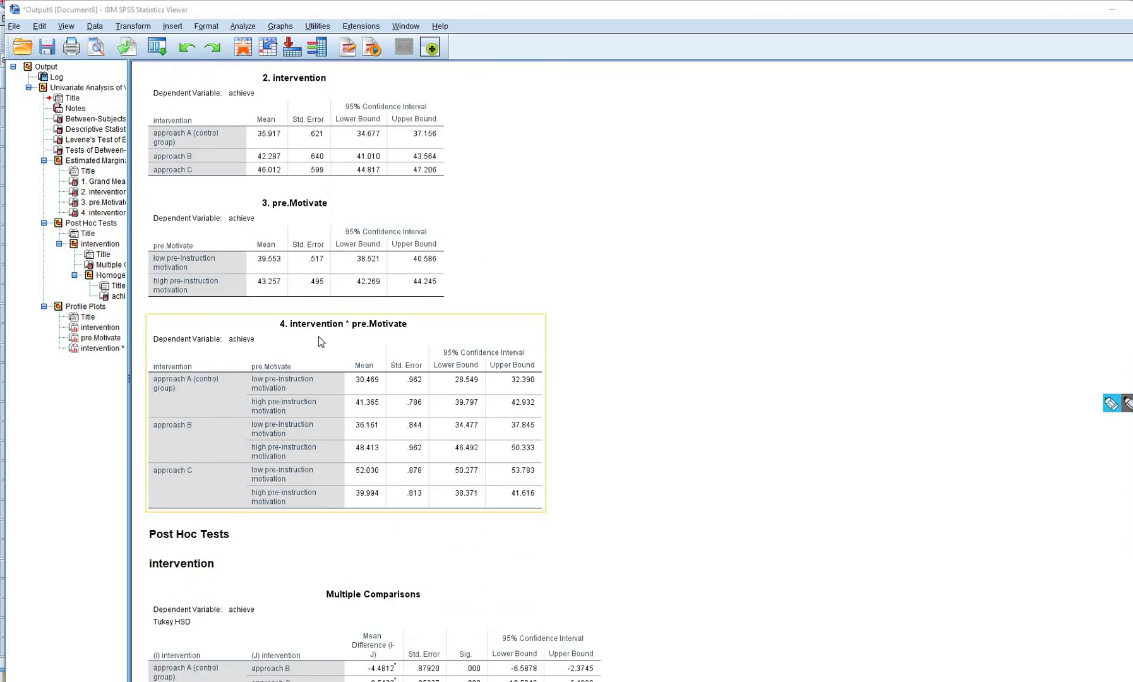
left_click(212, 537)
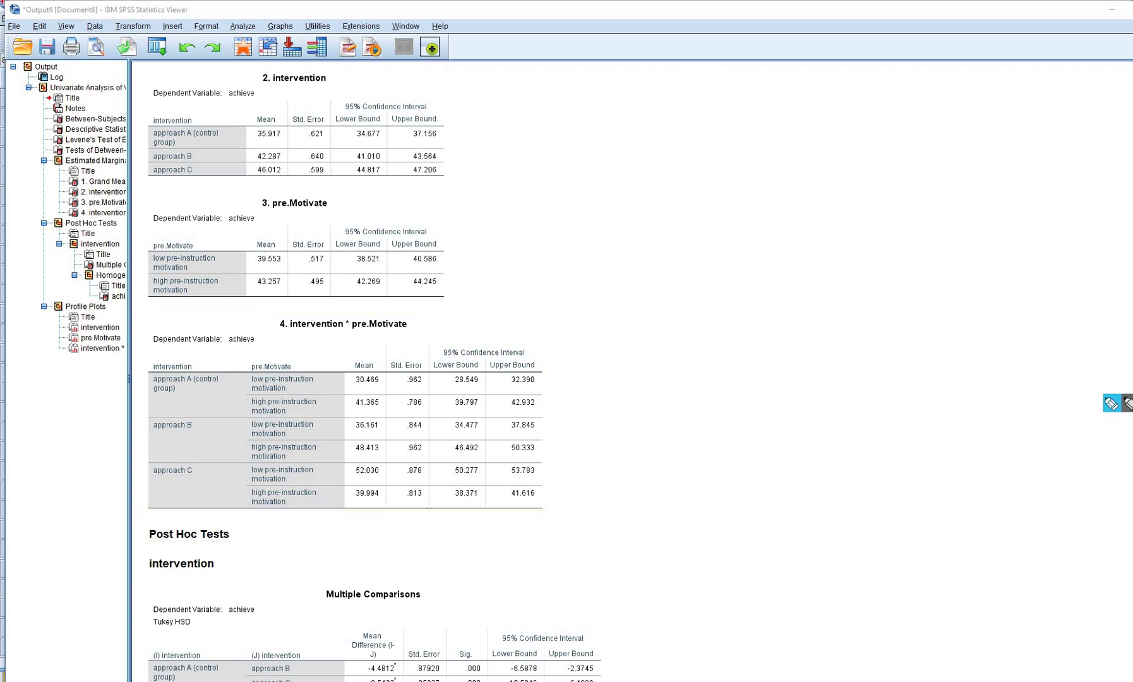
left_click(480, 483)
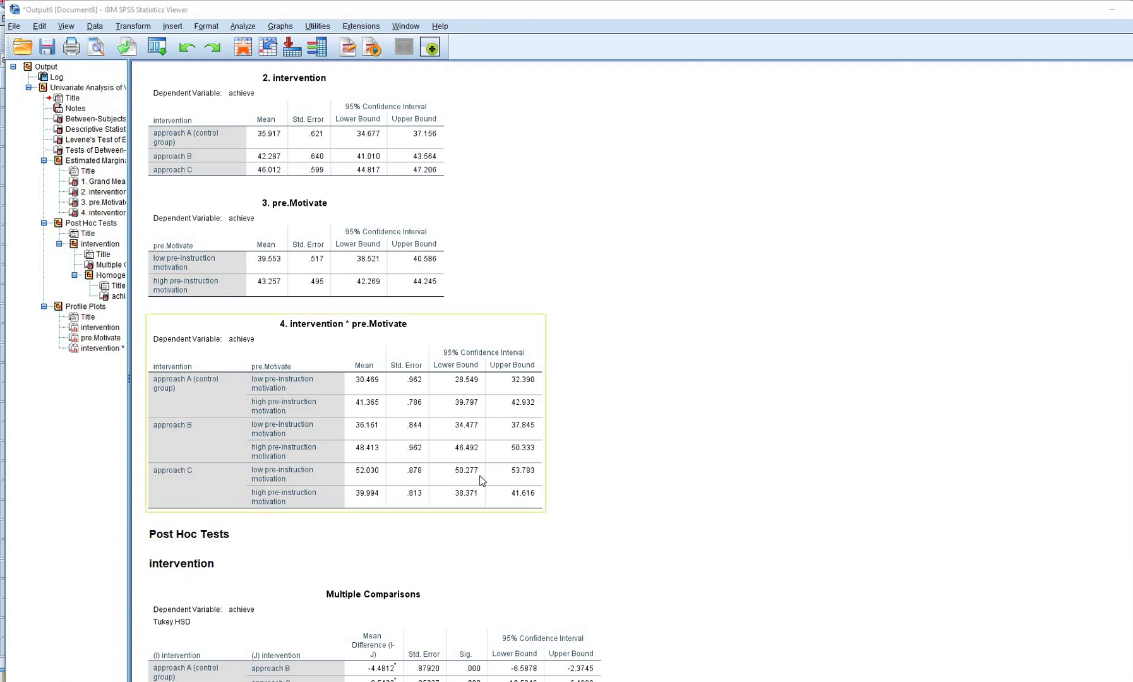
Find the Multiple Comparisons table and underline Tukey HSD, the two intervention column headings, Mean Difference and Sig
scroll(480, 482, "down", 3)
left_click(480, 482)
scroll(586, 363, "down", 3)
left_click(779, 290)
scroll(739, 294, "down", 1)
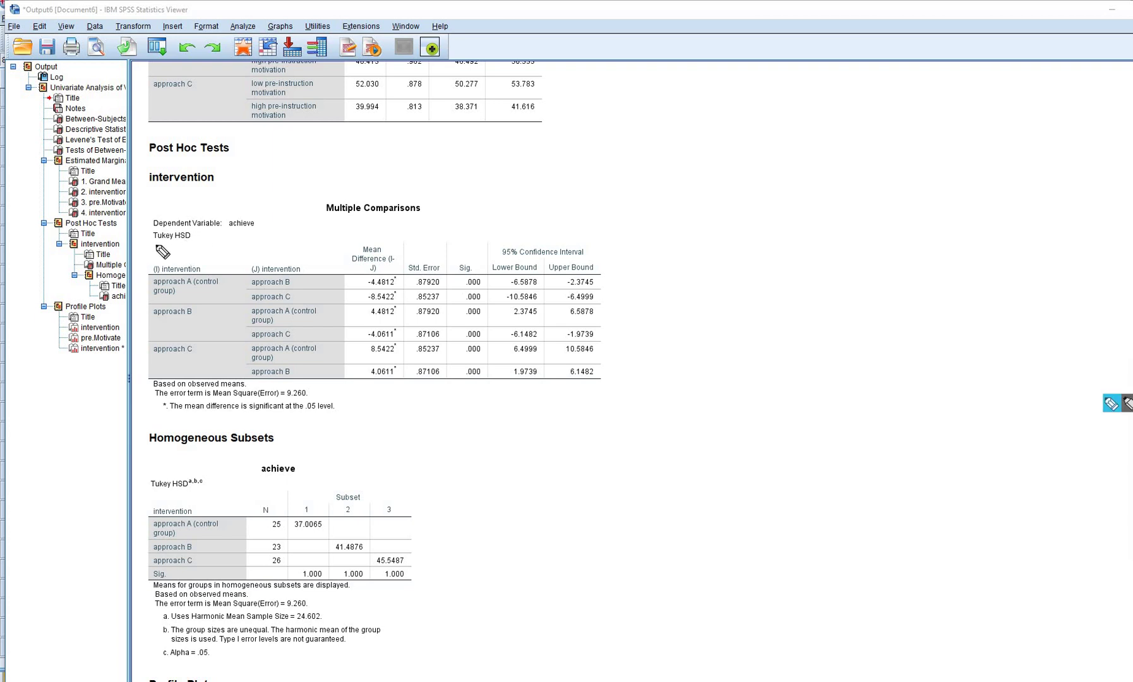
left_click_drag(155, 244, 195, 245)
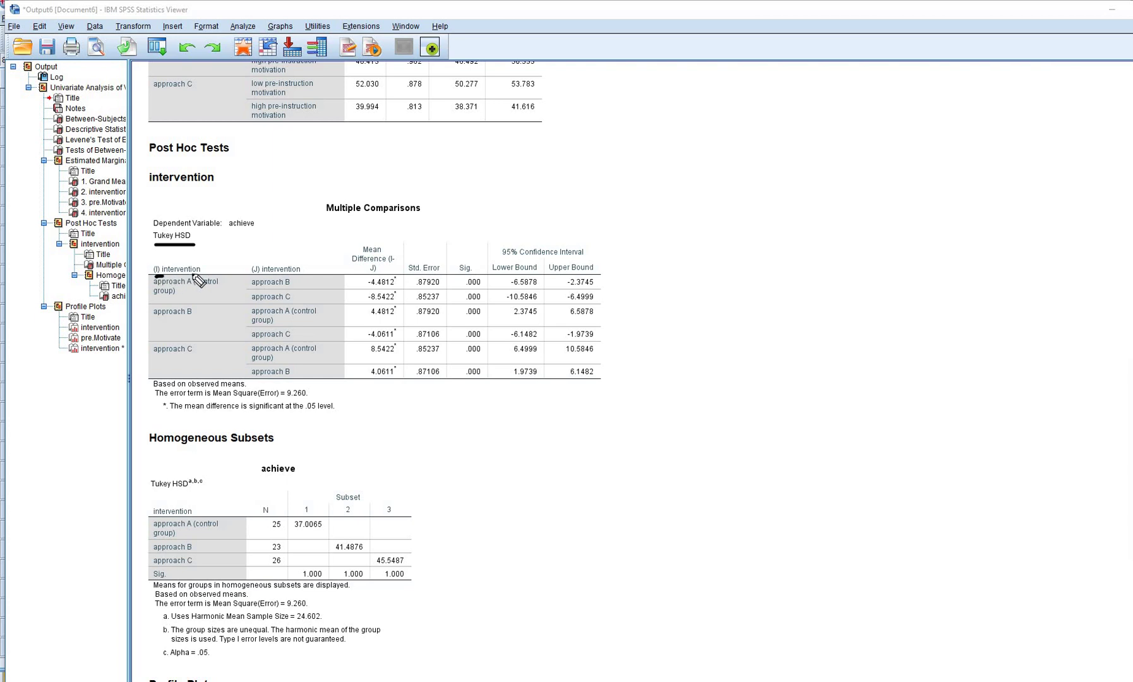
left_click_drag(193, 273, 155, 276)
left_click_drag(248, 277, 296, 276)
left_click_drag(349, 273, 390, 271)
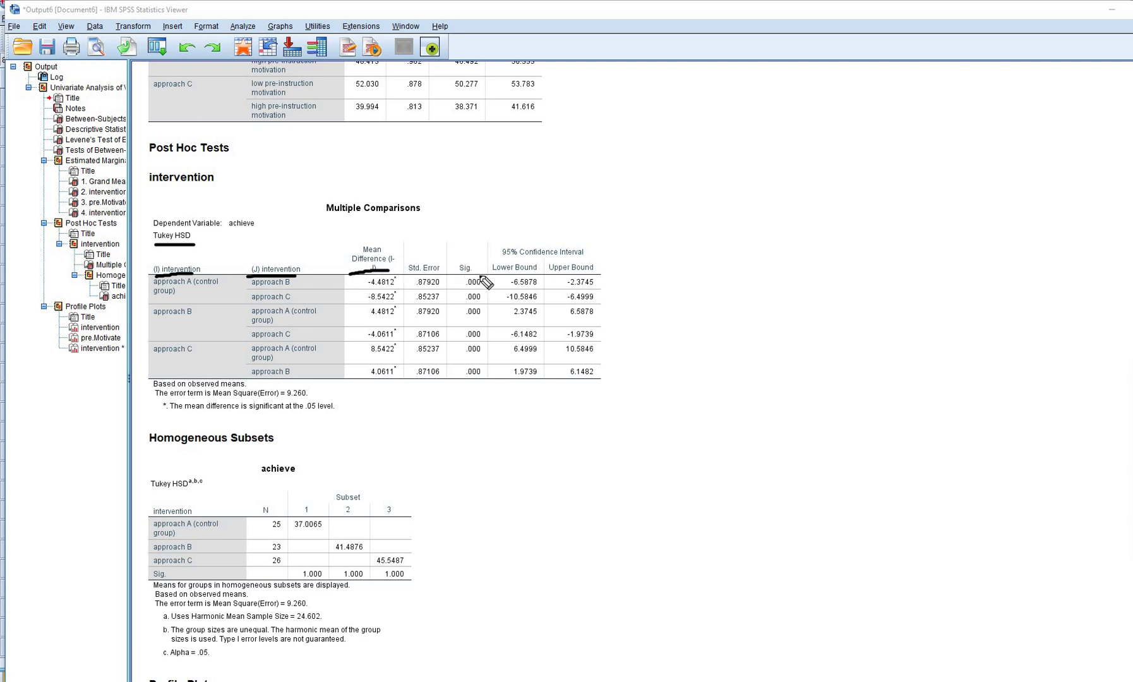
left_click_drag(481, 276, 453, 276)
Compare approach A with approaches B and C by underlining their names, mean differences and Sig. values
left_click_drag(152, 301, 184, 301)
left_click_drag(253, 288, 290, 288)
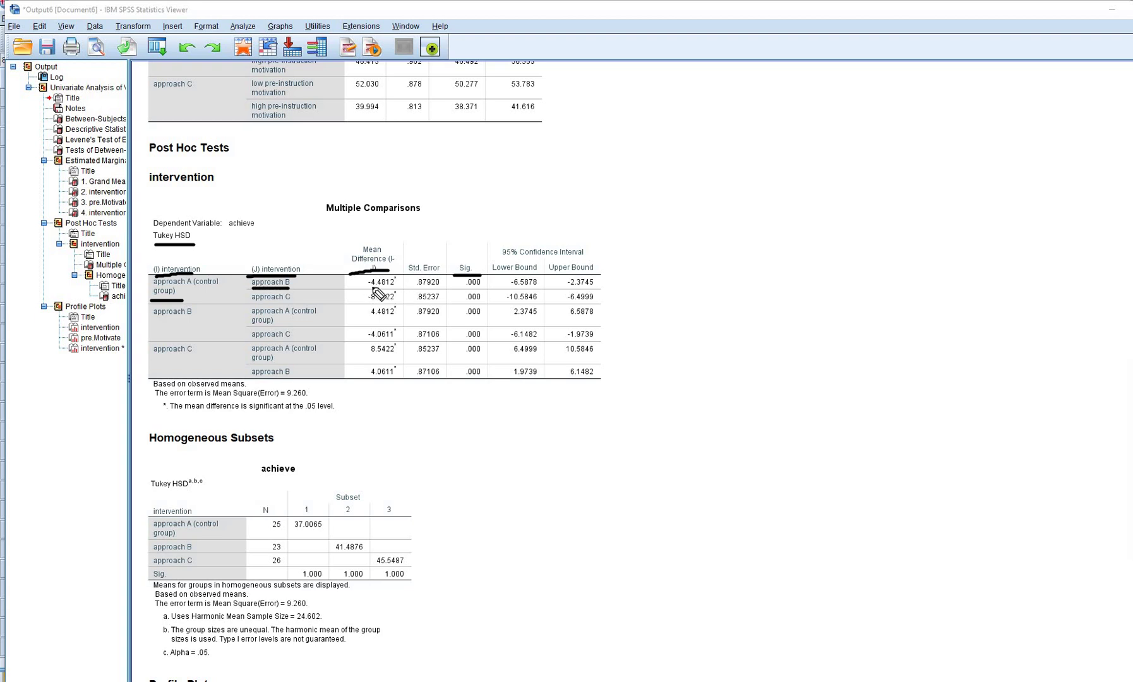
left_click_drag(391, 288, 366, 288)
left_click_drag(486, 288, 458, 288)
left_click_drag(244, 305, 292, 304)
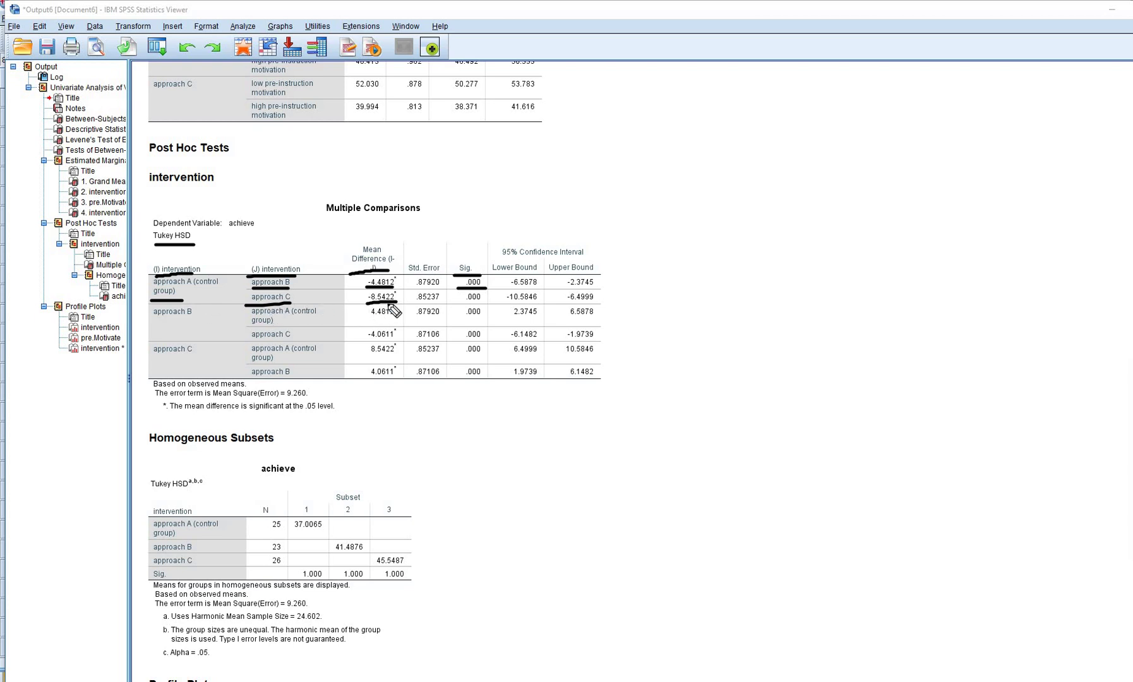
left_click_drag(464, 304, 485, 304)
Compare approach B with approach C by underlining their names, mean difference and Sig. value
left_click_drag(152, 321, 183, 321)
left_click_drag(252, 343, 284, 343)
left_click_drag(369, 341, 398, 341)
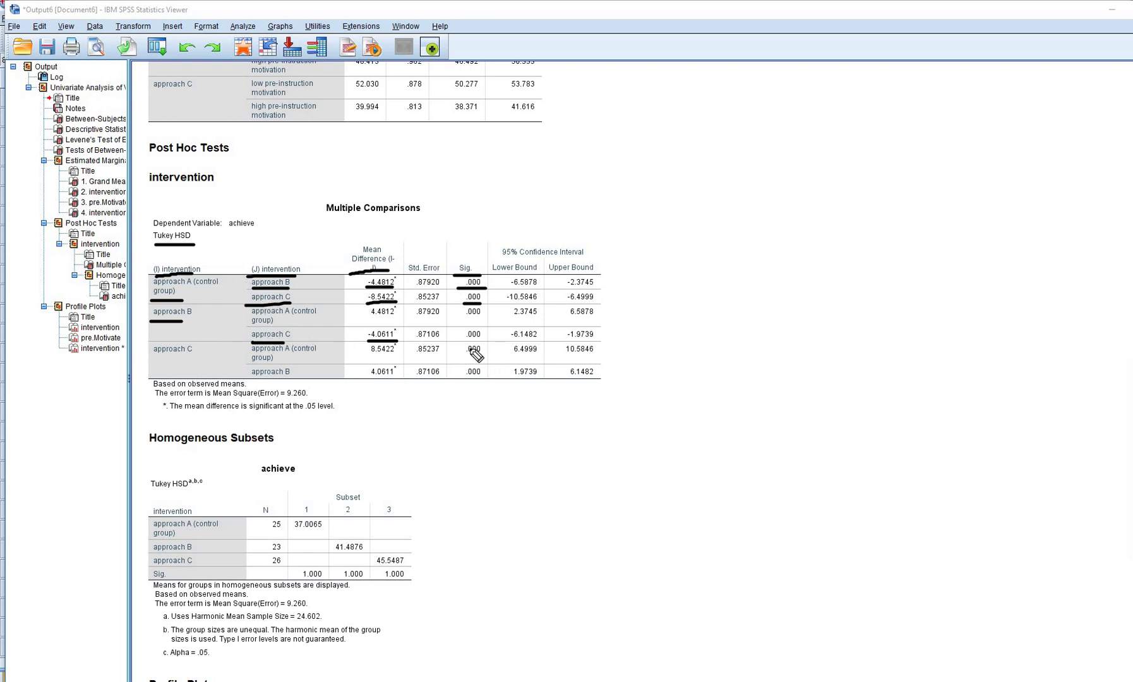
left_click_drag(462, 342, 480, 342)
Examine the intervention profile plot by underlining its axis title and circling the error bars of approaches A, B and C
scroll(440, 505, "down", 10)
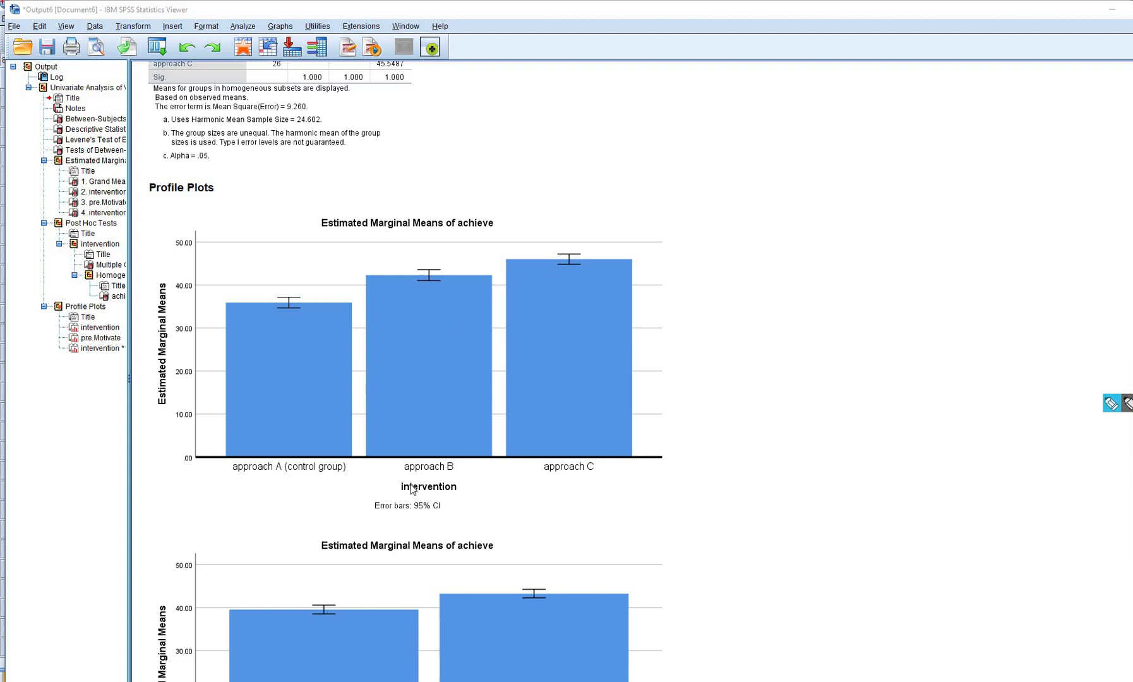
left_click_drag(398, 499, 450, 496)
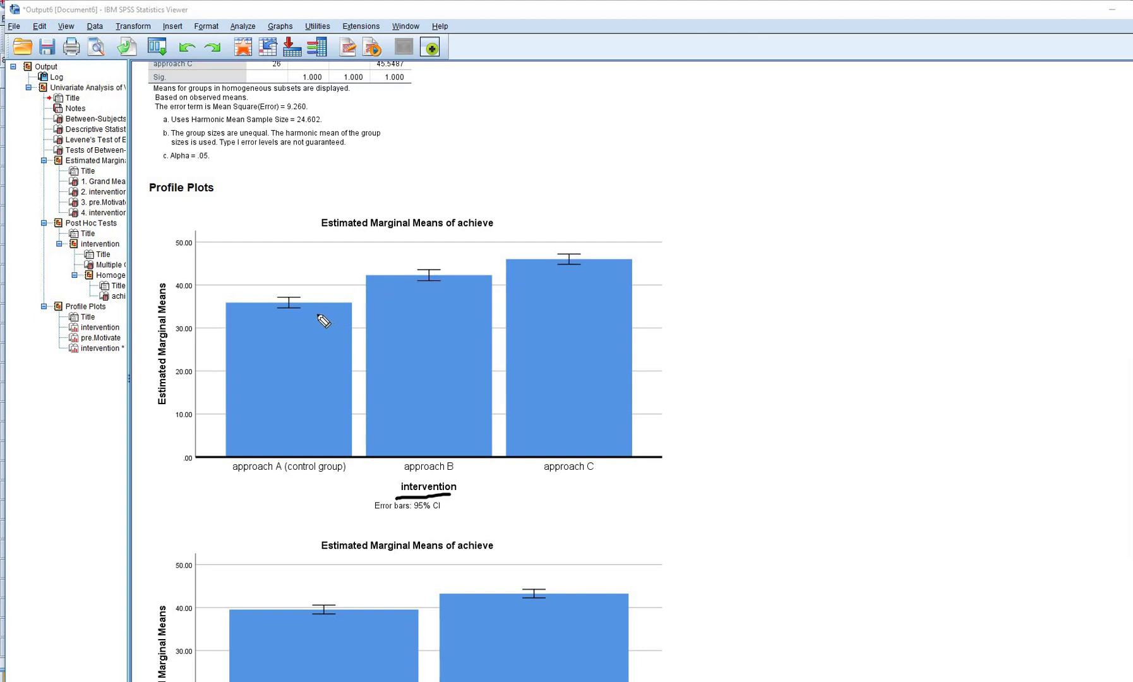
mouse_move(308, 287)
left_mouse_down()
mouse_move(271, 299)
mouse_move(273, 312)
mouse_move(302, 318)
mouse_move(315, 287)
left_mouse_up()
mouse_move(441, 259)
left_mouse_down()
mouse_move(422, 279)
mouse_move(450, 277)
mouse_move(442, 257)
left_mouse_up()
mouse_move(600, 253)
left_mouse_down()
mouse_move(557, 244)
mouse_move(589, 264)
left_mouse_up()
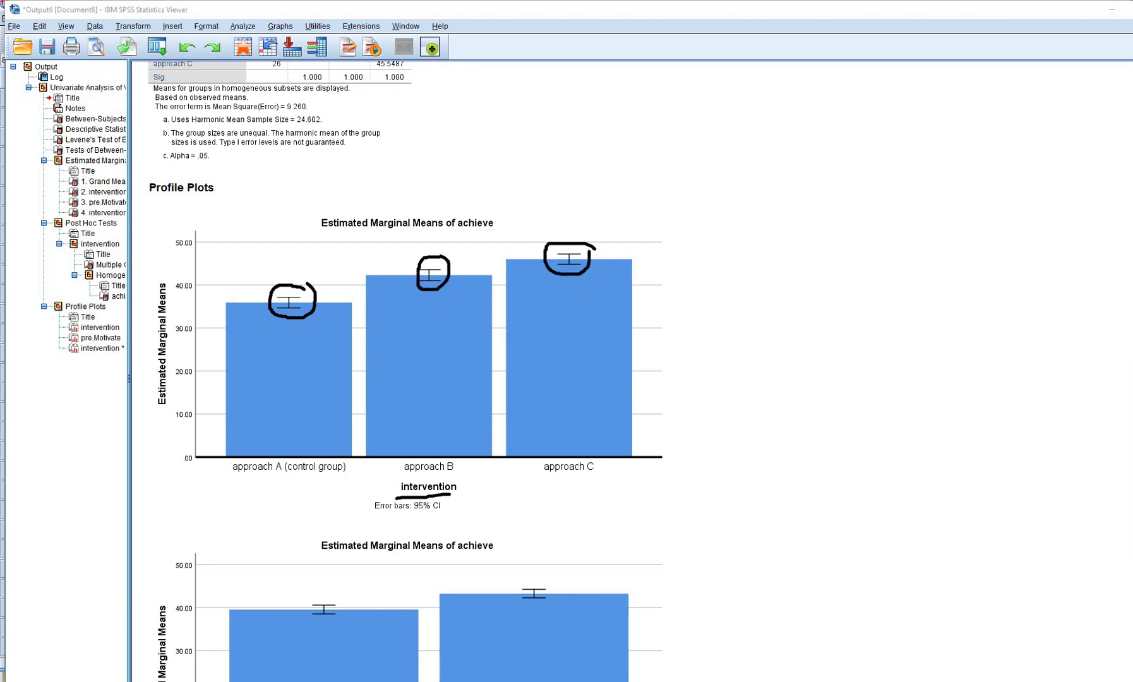
Clear the annotations and examine the pre.Motivate profile plot by underlining its axis title and the low and high pre-instruction motivation labels
left_click(1116, 399)
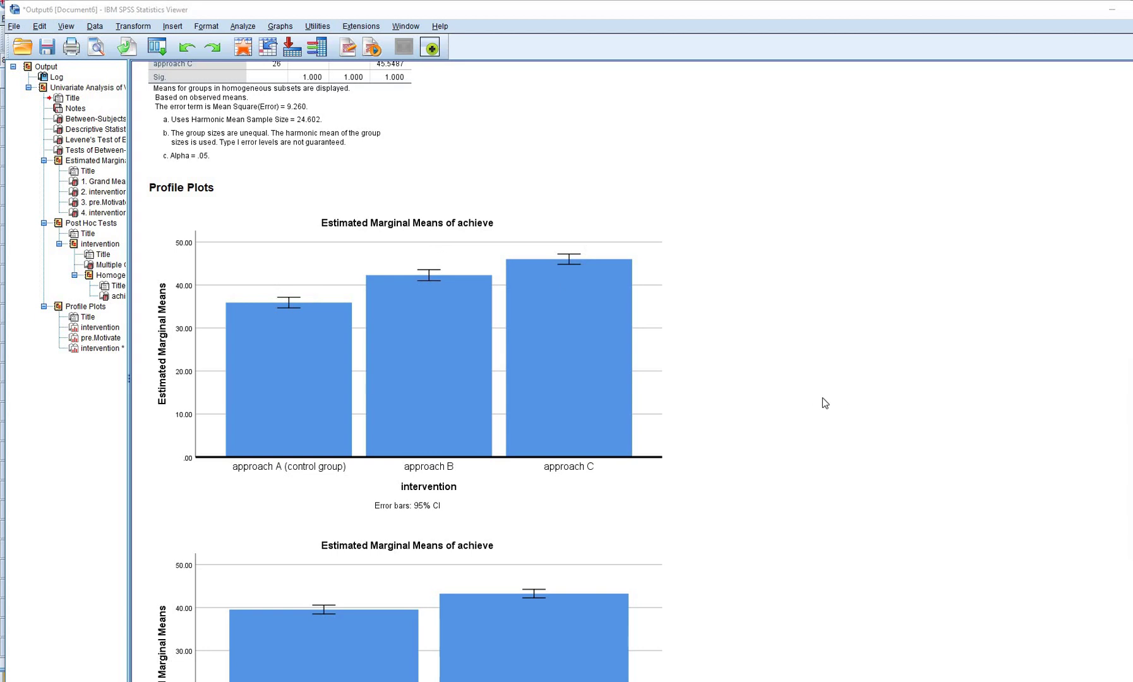
scroll(819, 403, "down", 5)
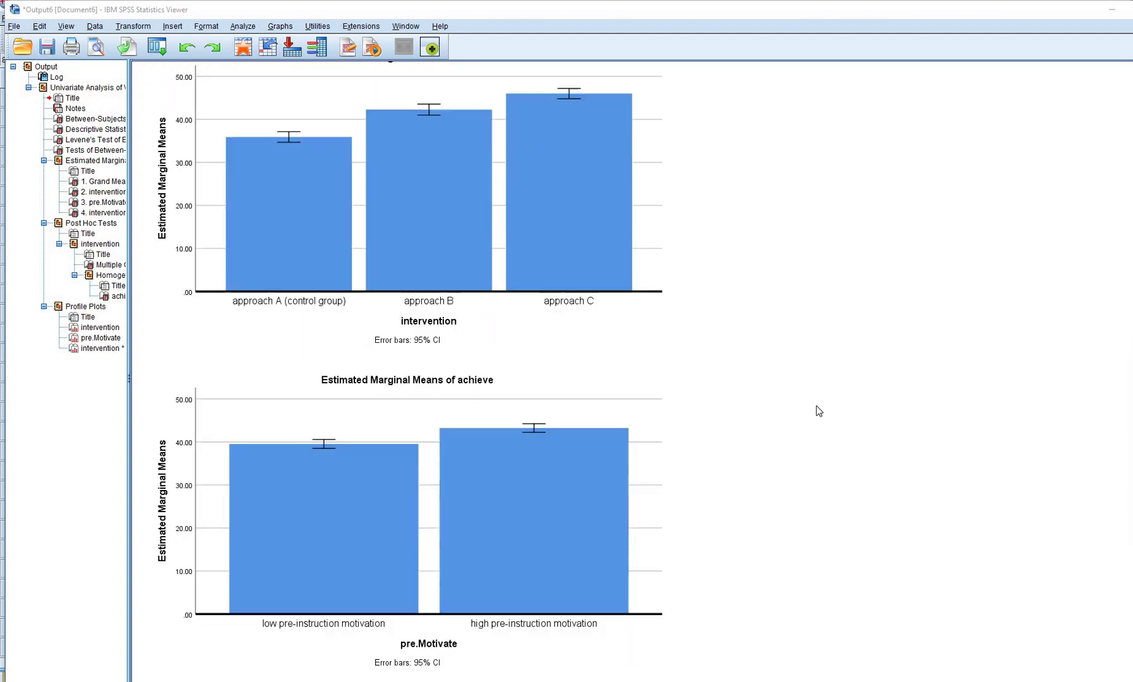
scroll(816, 419, "down", 1)
left_click(1112, 403)
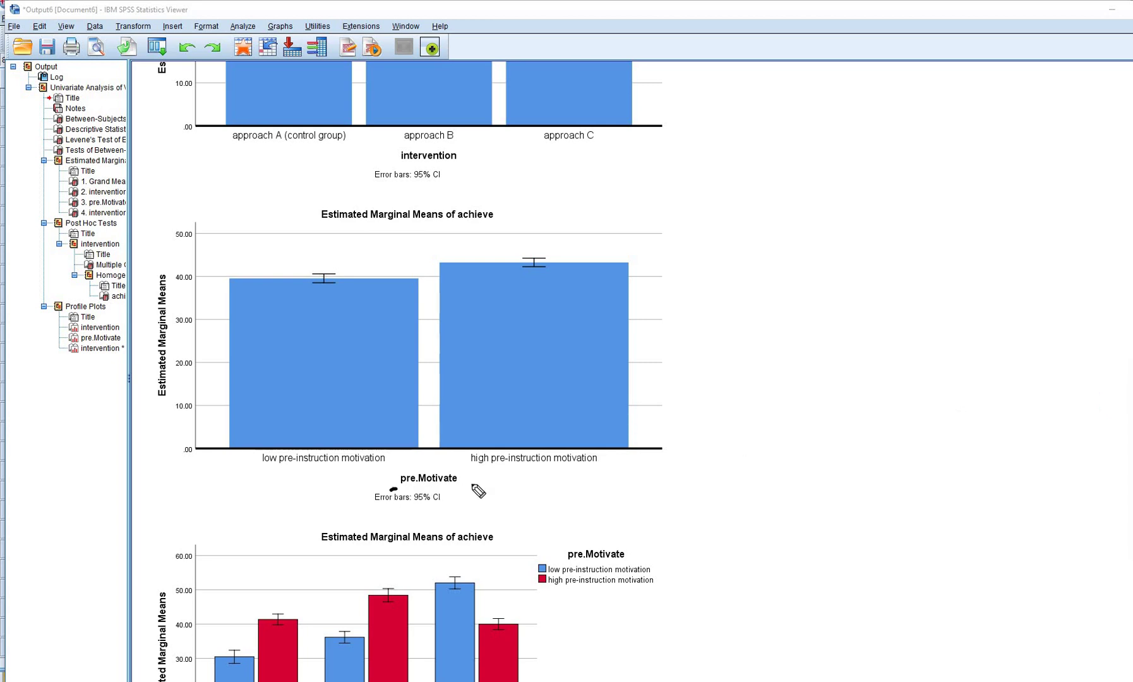
left_click_drag(395, 489, 466, 485)
left_click_drag(268, 467, 361, 474)
left_click_drag(502, 472, 559, 472)
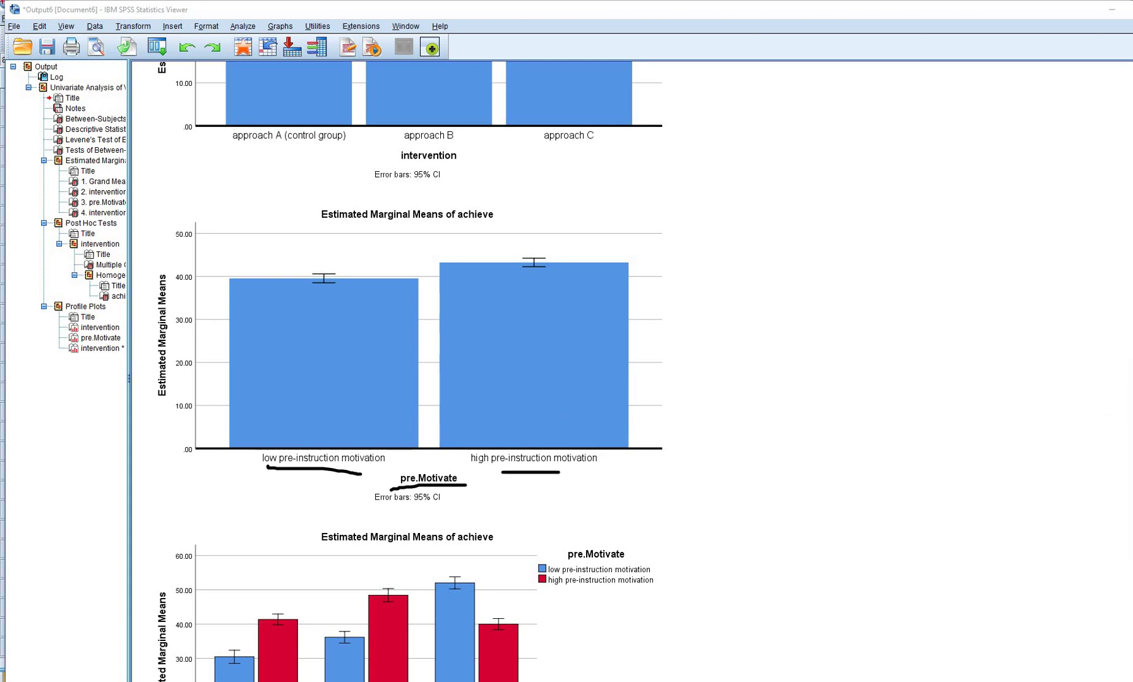
In the interaction plot, underline the intervention axis title and the three approach labels, and tick both pre.Motivate legend entries
scroll(778, 468, "down", 3)
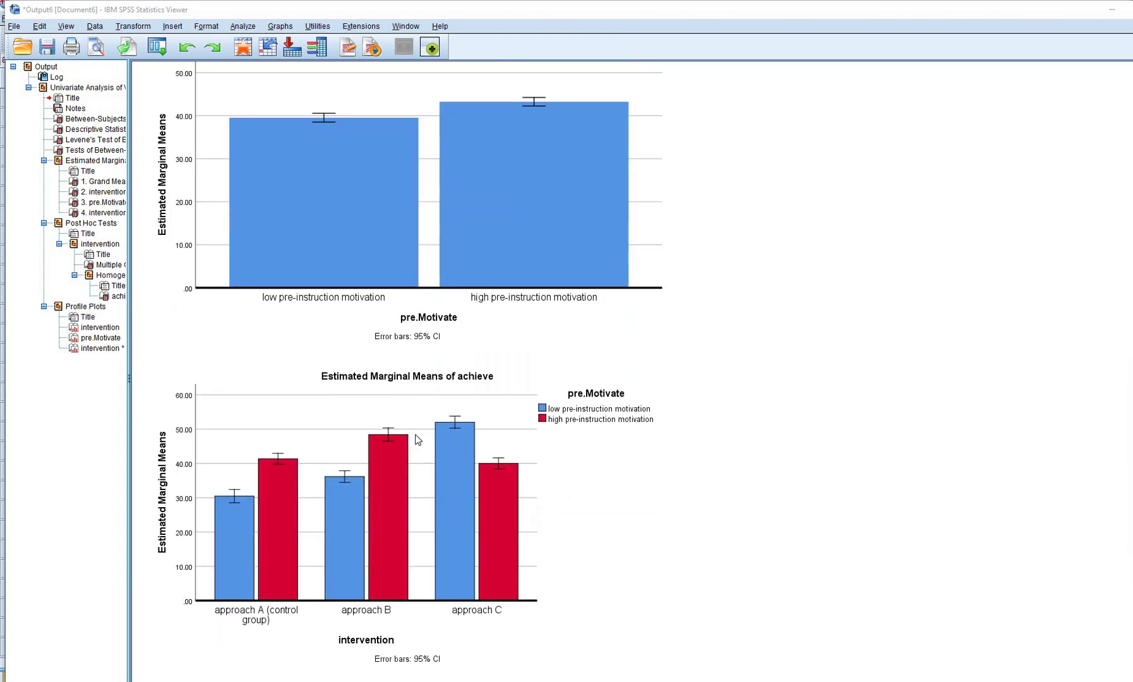
left_click(365, 430)
left_click_drag(334, 650, 397, 654)
mouse_move(217, 630)
left_mouse_down()
mouse_move(285, 640)
mouse_move(328, 620)
mouse_move(502, 625)
left_mouse_up()
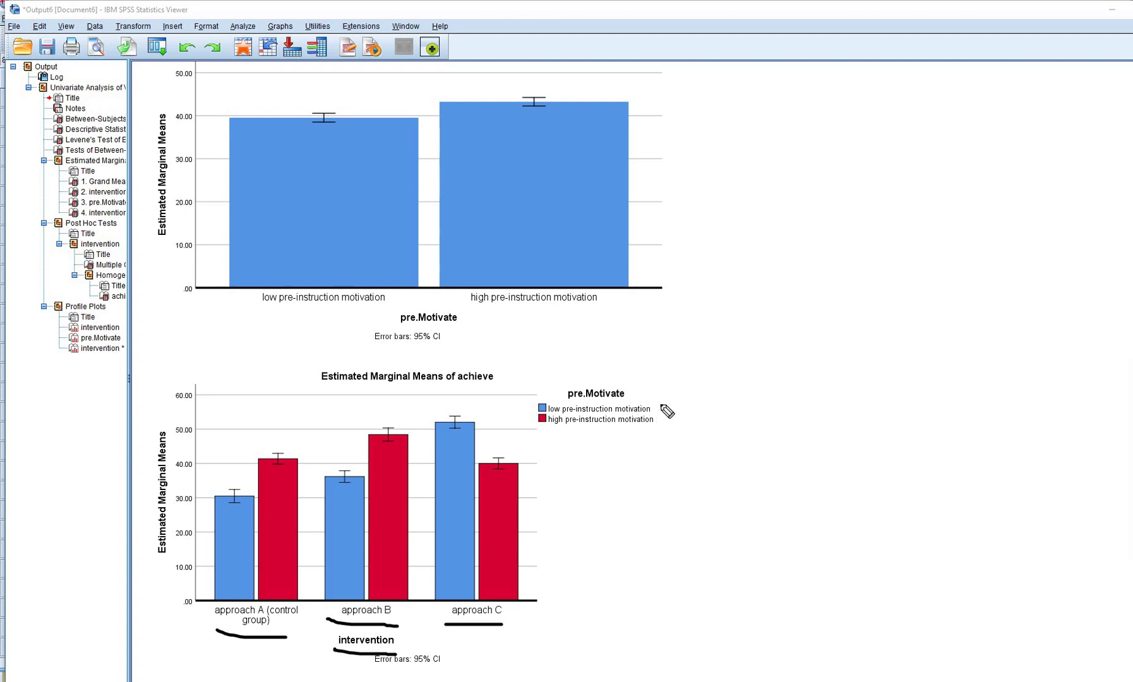
mouse_move(660, 410)
left_mouse_down()
mouse_move(676, 396)
mouse_move(678, 411)
left_mouse_up()
Compare low and high pre-instruction motivation within approaches A, B and C by marking the tops of each pair of bars
left_click_drag(213, 499, 253, 500)
left_click_drag(259, 460, 294, 462)
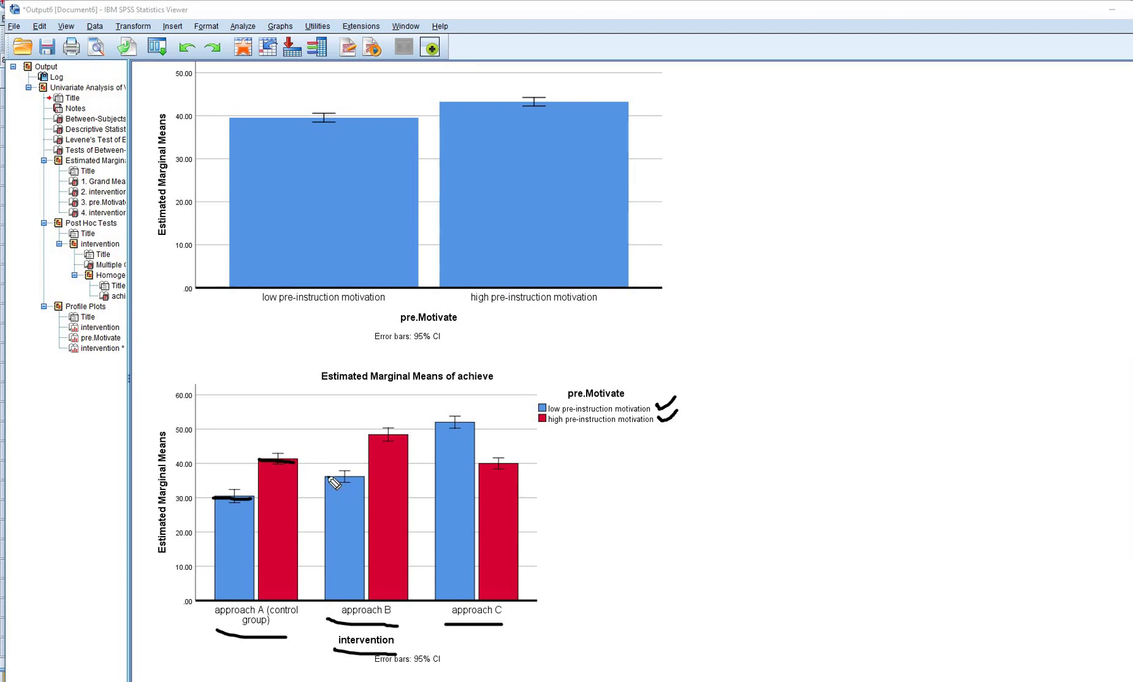
left_click_drag(326, 476, 353, 477)
left_click_drag(405, 437, 366, 436)
left_click_drag(437, 422, 484, 422)
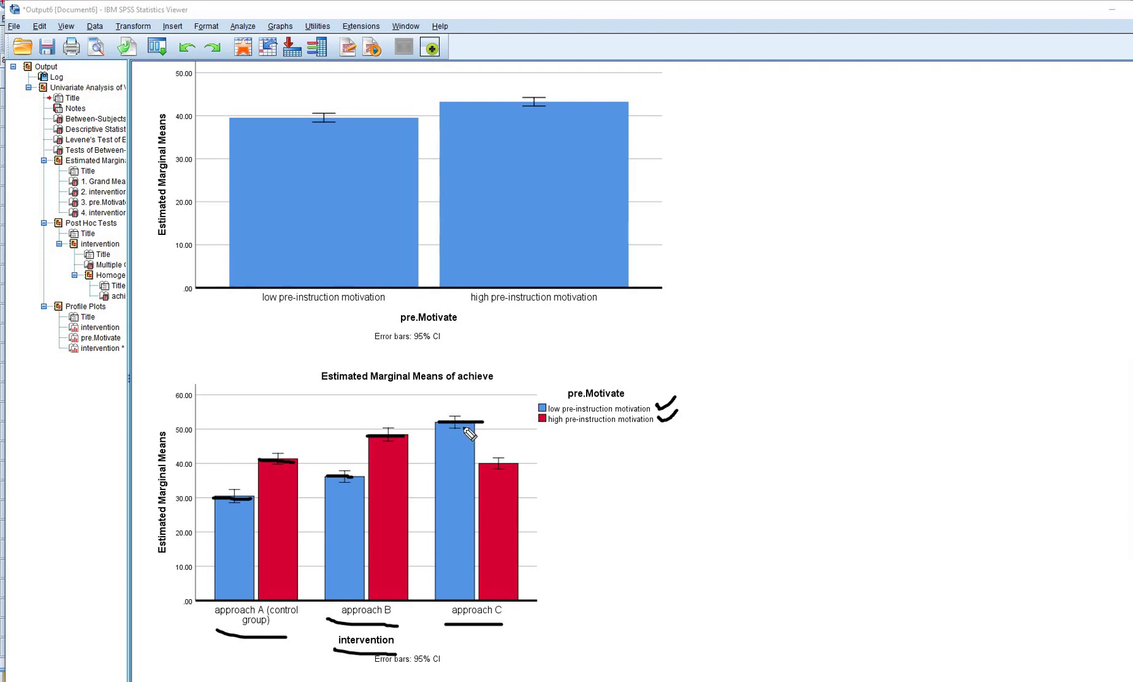
left_click_drag(507, 464, 478, 464)
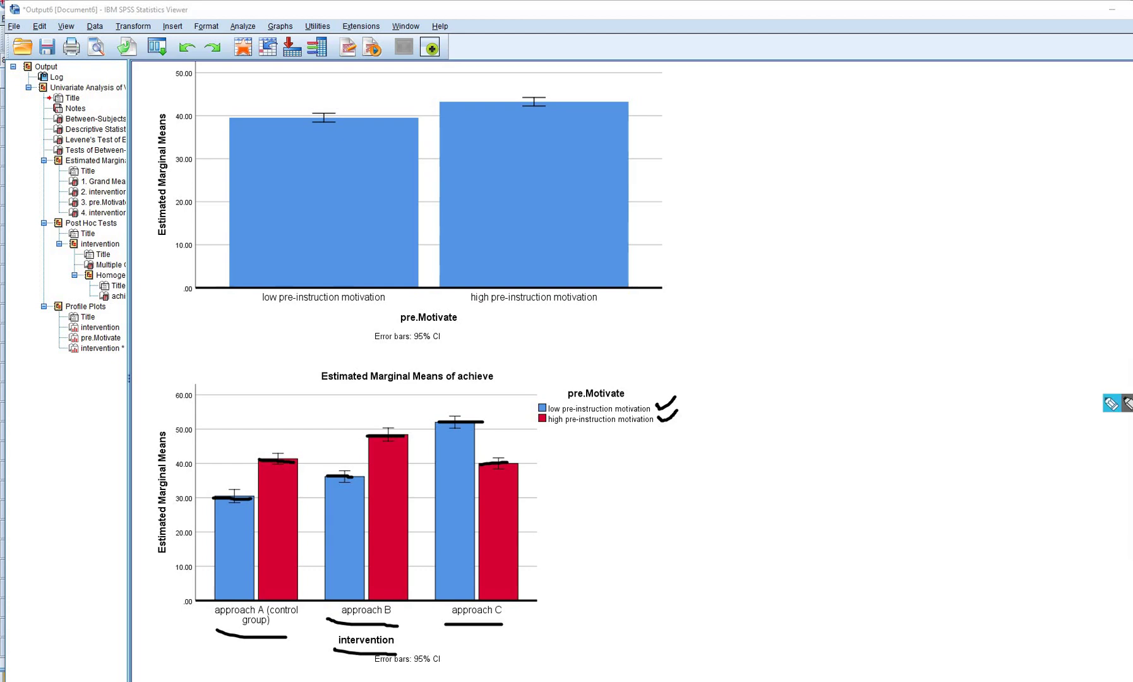
Clear the annotations and trace each motivation group across approaches, marking the three blue bars first and the three red bars second
key("e")
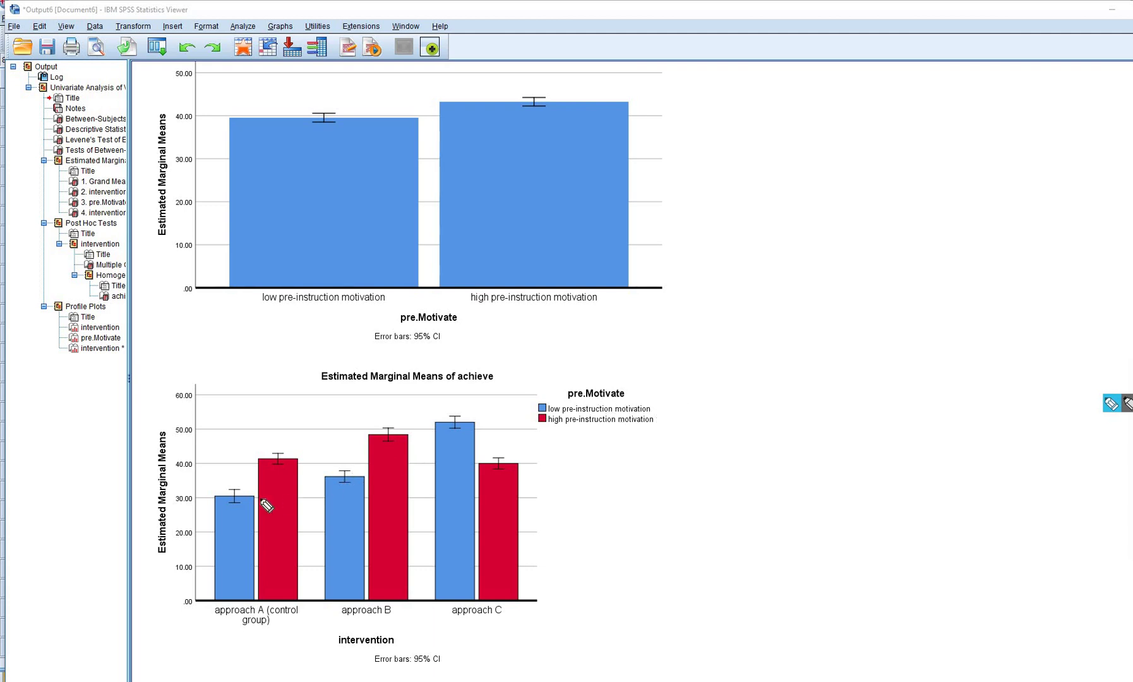
left_click(234, 496)
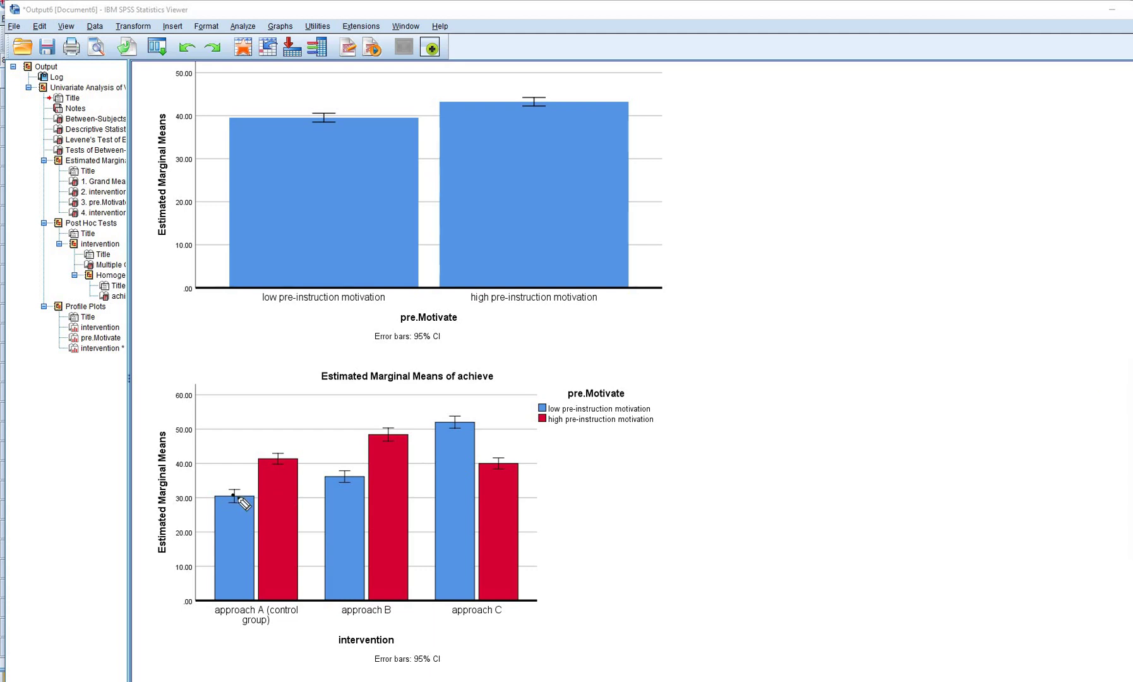
left_click(343, 476)
left_click(455, 422)
left_click_drag(271, 460, 289, 460)
left_click_drag(376, 435, 403, 437)
left_click_drag(485, 467, 502, 468)
key("Escape")
Reopen the Univariate setup from the data file and display marginal means for (OVERALL), intervention, pre.Motivate and intervention*pre.Motivate
key("alt+Tab")
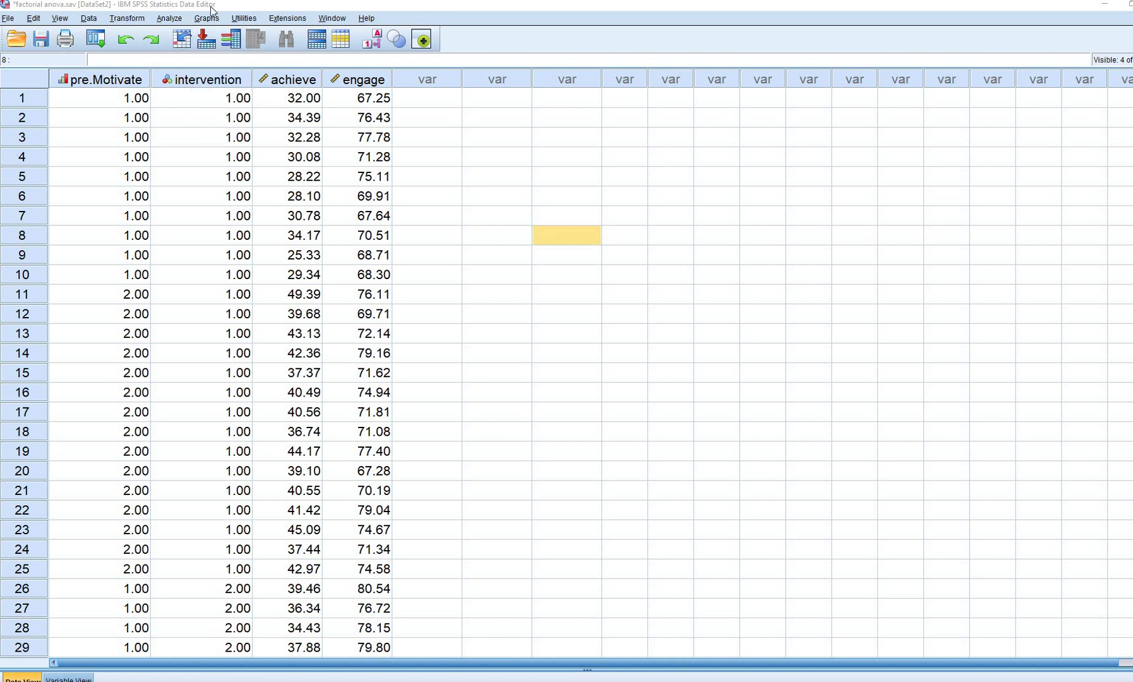
left_click(169, 19)
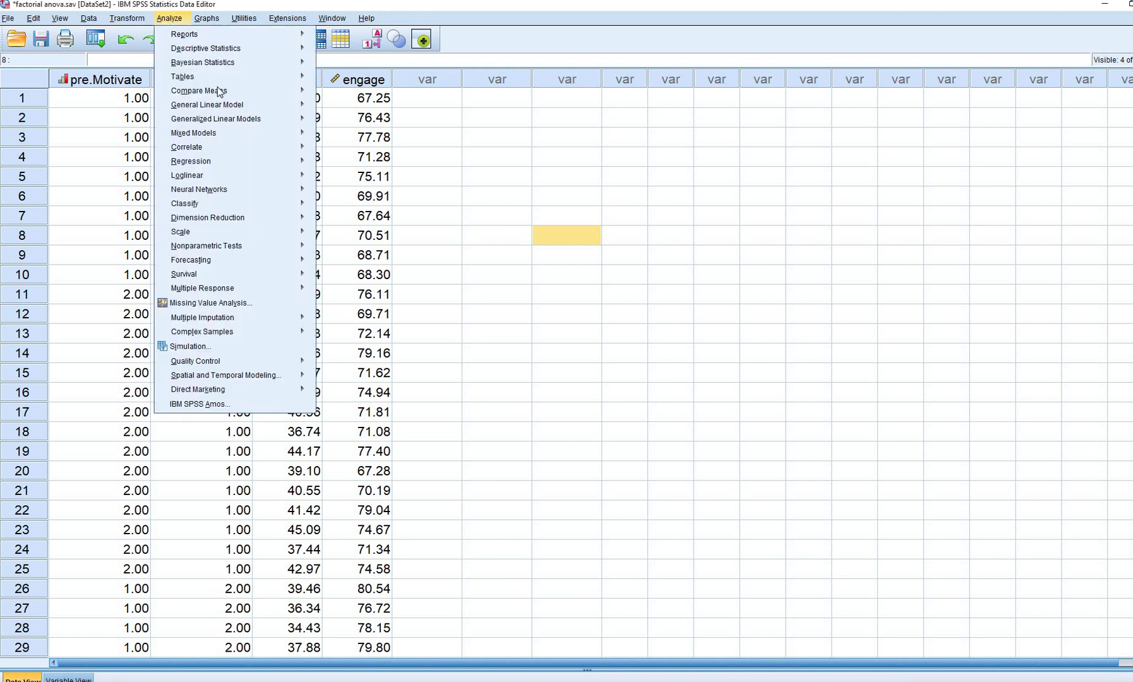
mouse_move(253, 105)
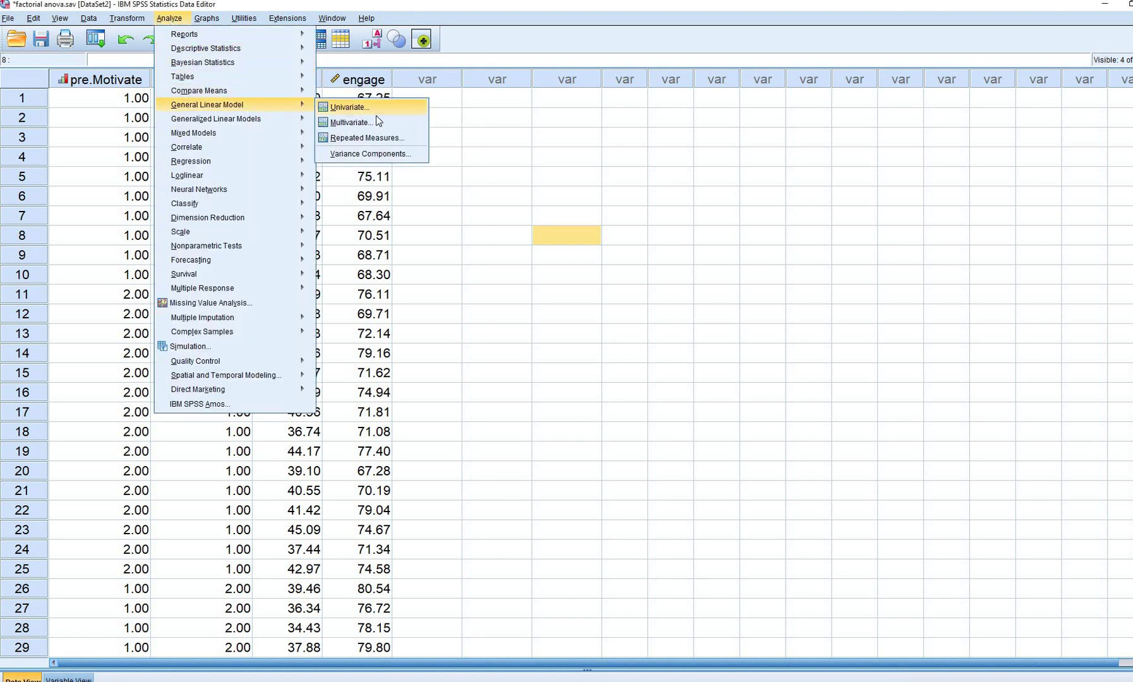
left_click(350, 107)
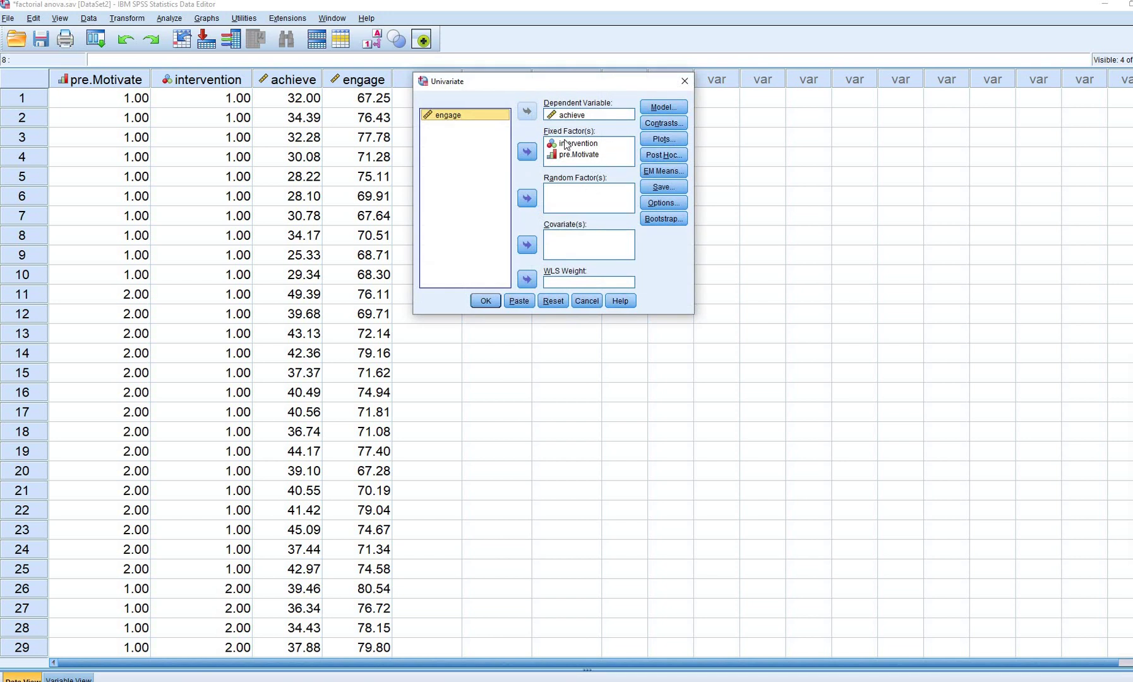
left_click(681, 173)
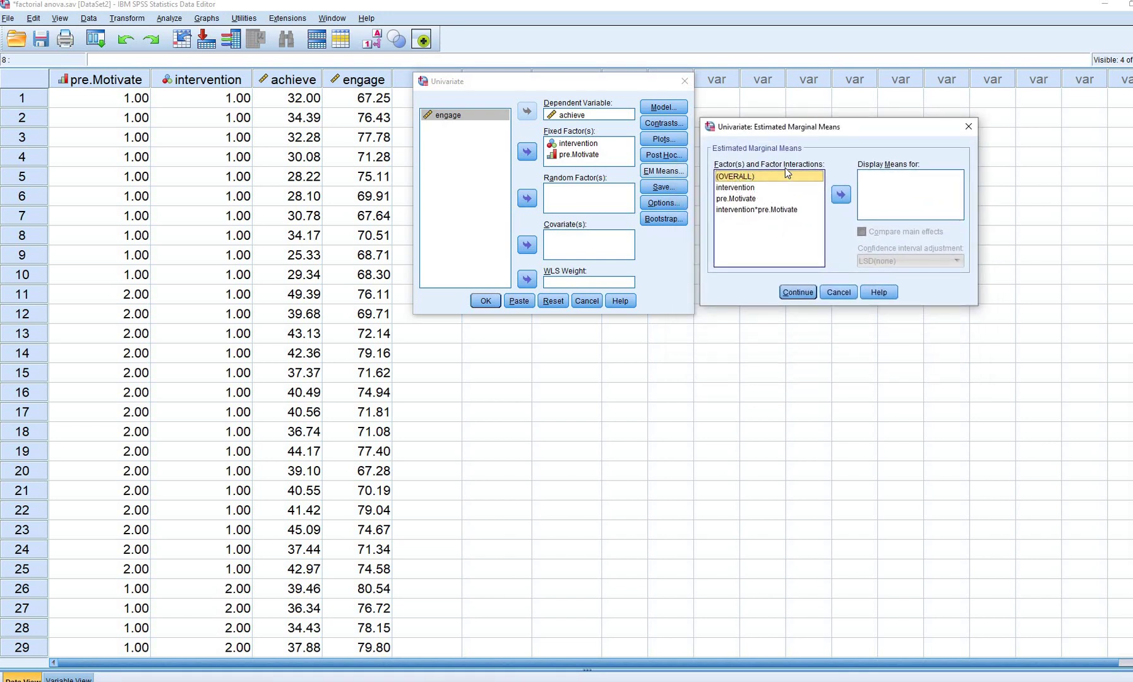
left_click(754, 210, "shift")
left_click(840, 196)
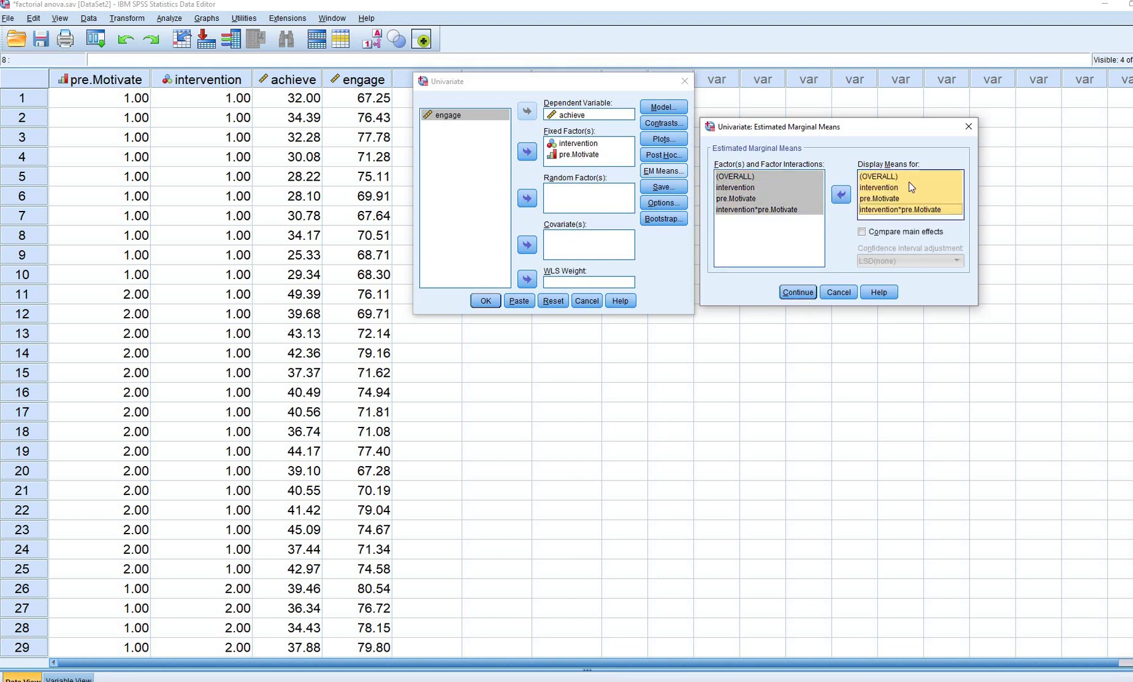
left_click(798, 292)
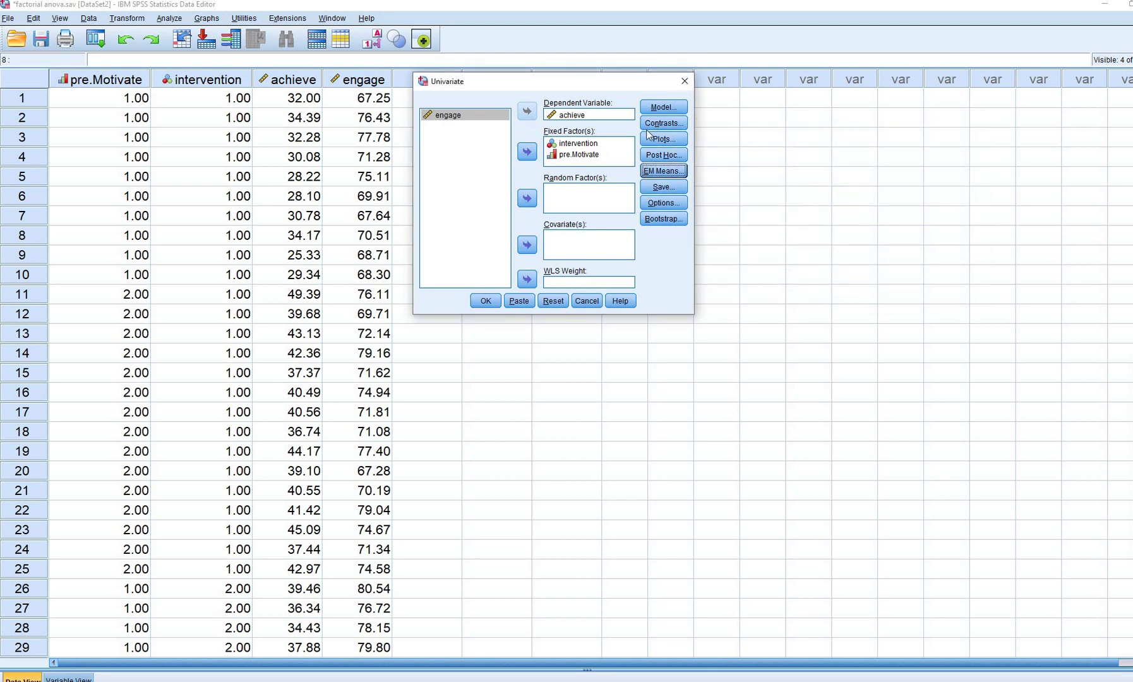
Paste the analysis as syntax and append compare(intervention) to the intervention*pre.Motivate EMMEANS line
left_click(520, 303)
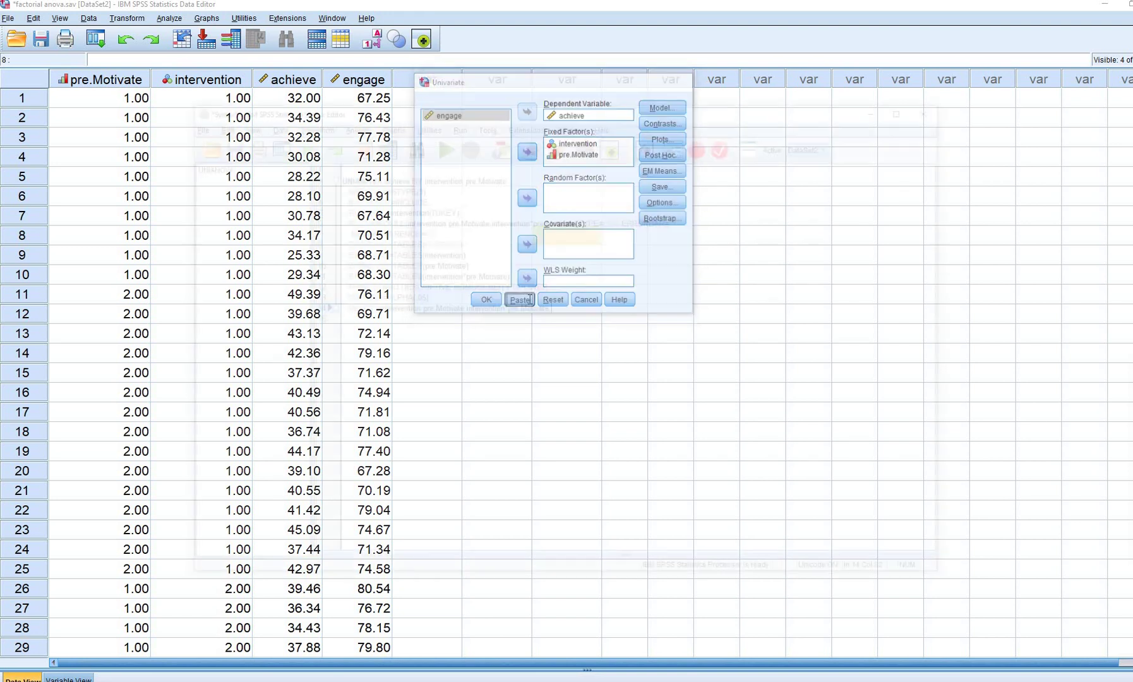
left_click_drag(792, 96, 797, 36)
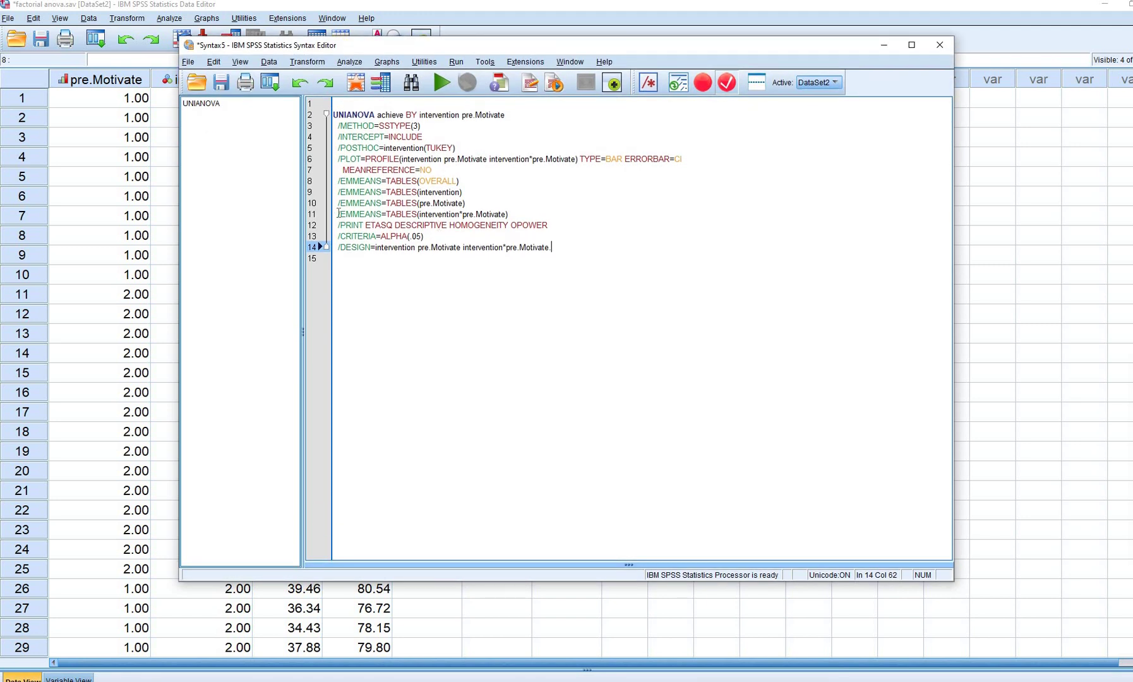
left_click_drag(336, 214, 509, 214)
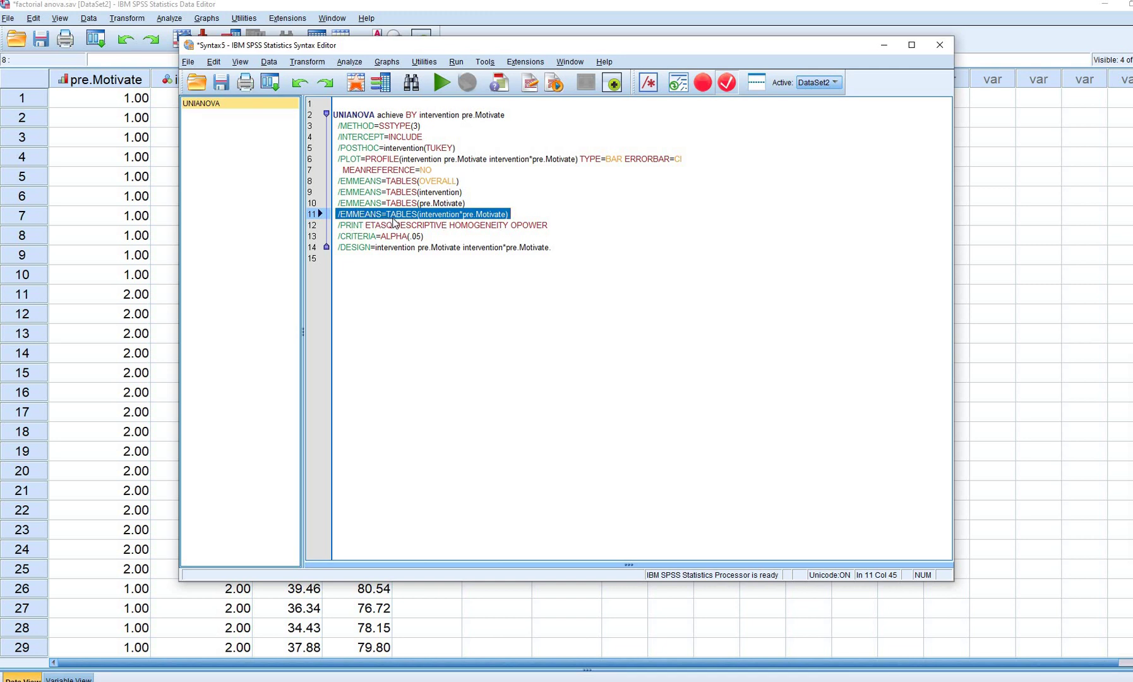
left_click(510, 214)
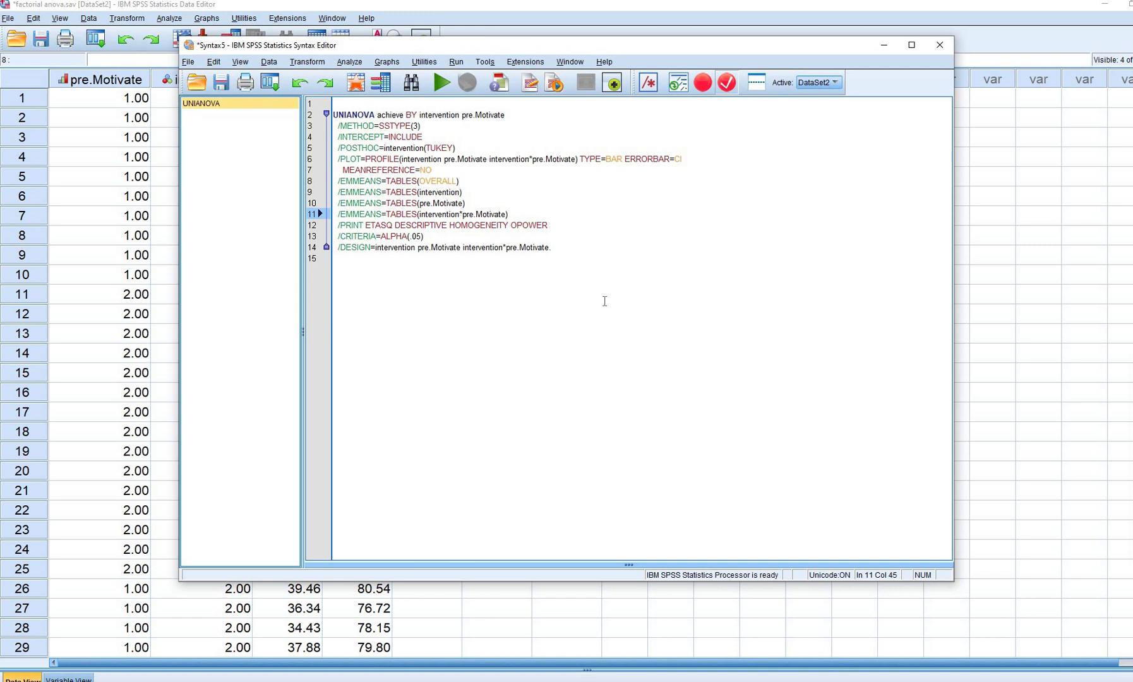
type("compare(intervention")
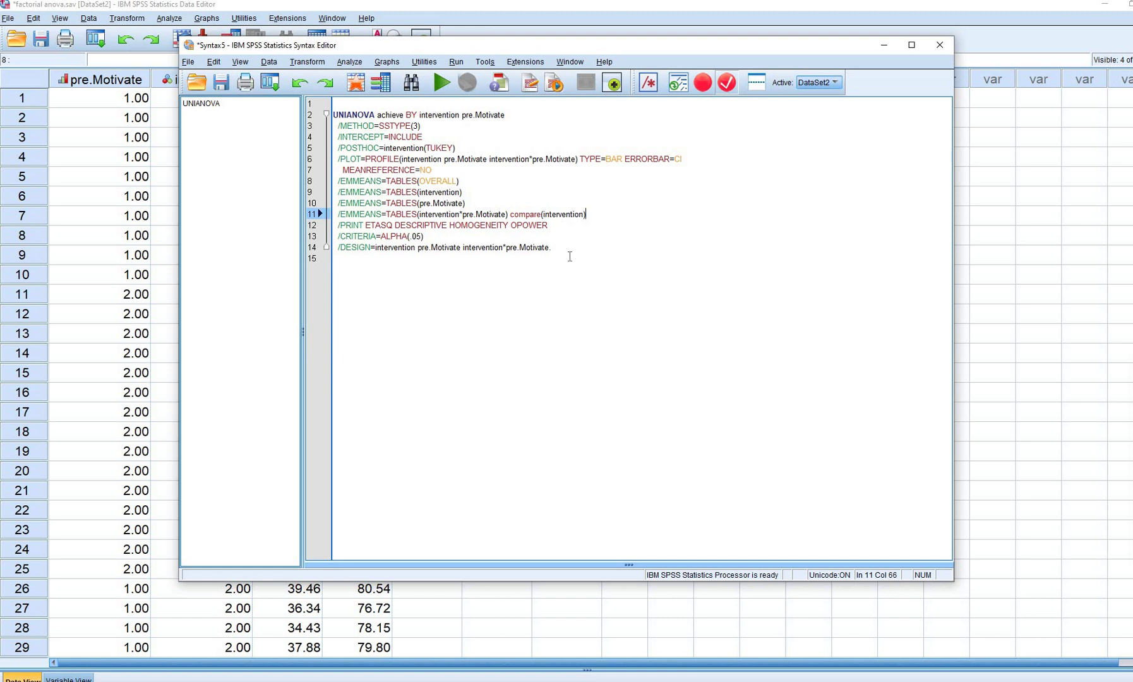
Run the entire UNIANOVA command and find the Pairwise Comparisons table in the new output
left_click_drag(551, 247, 334, 115)
left_click(443, 82)
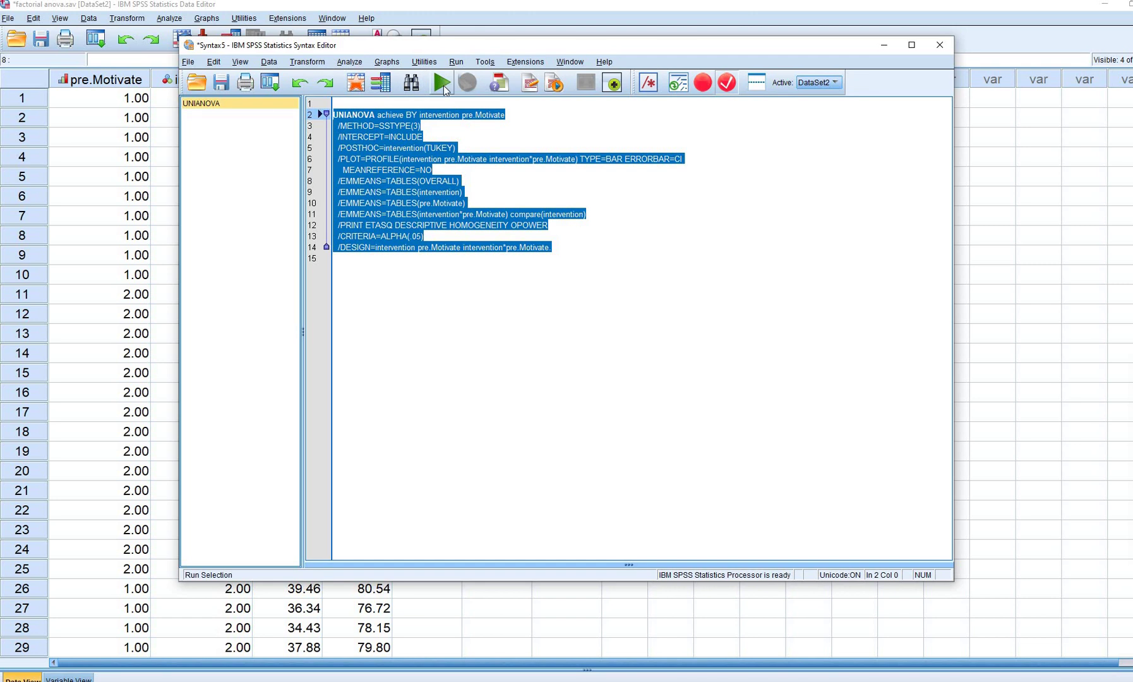
scroll(617, 278, "down", 15)
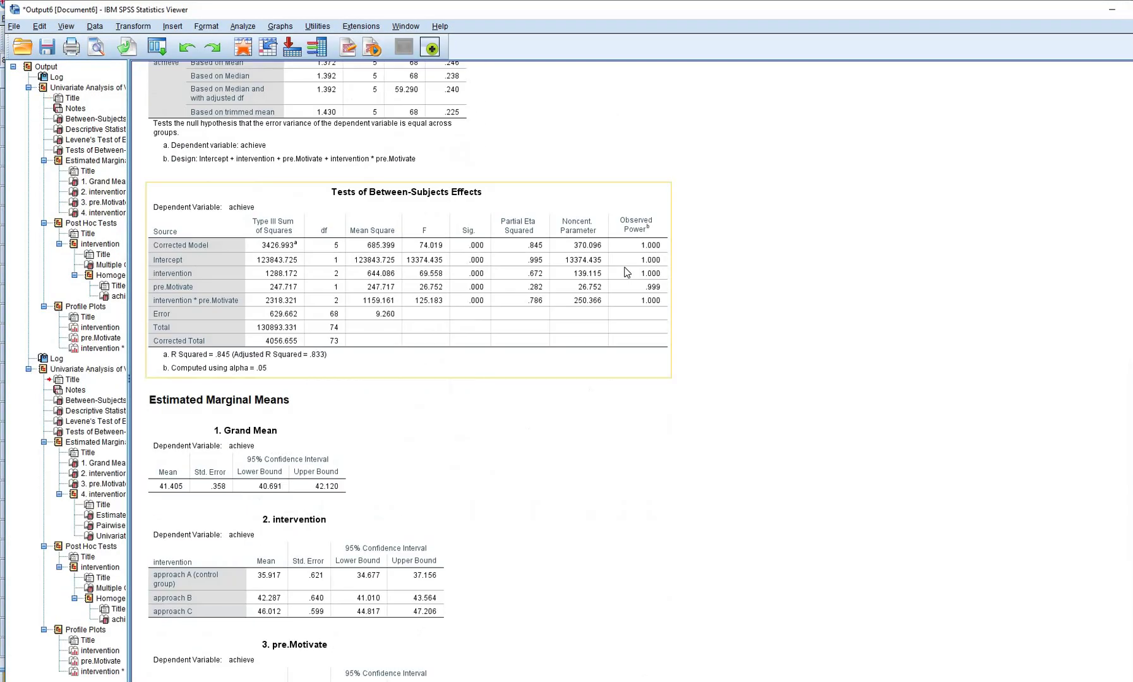
scroll(626, 273, "down", 5)
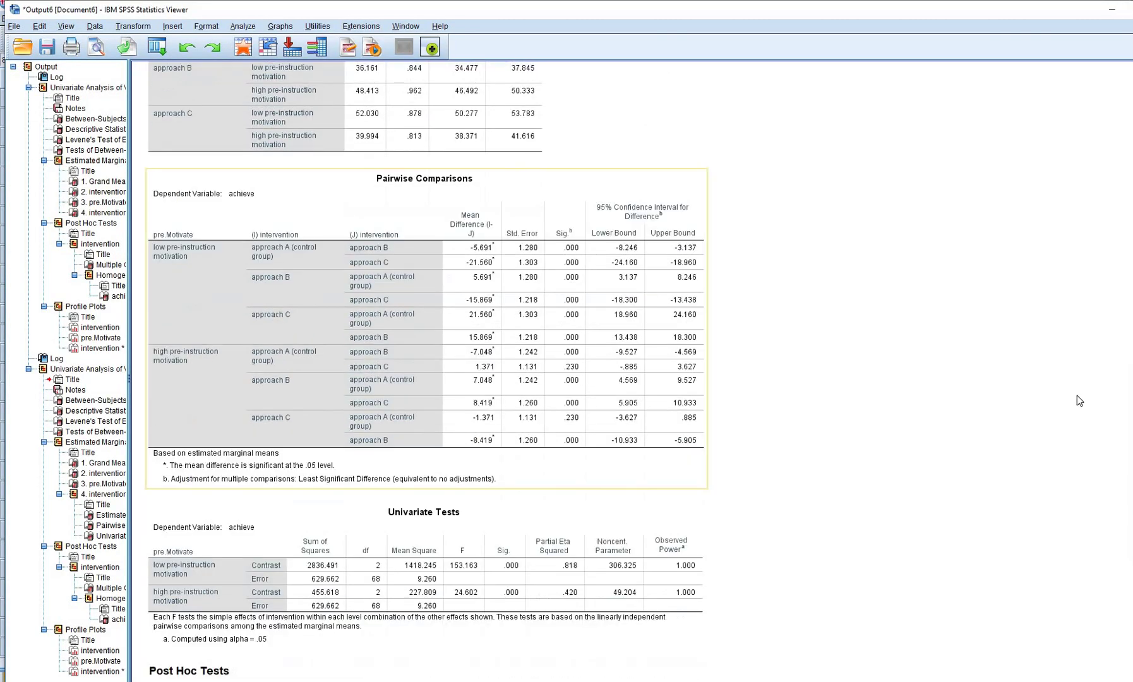
Underline the Pairwise Comparisons title and the low and high pre-instruction motivation row headings
left_click_drag(365, 190, 480, 190)
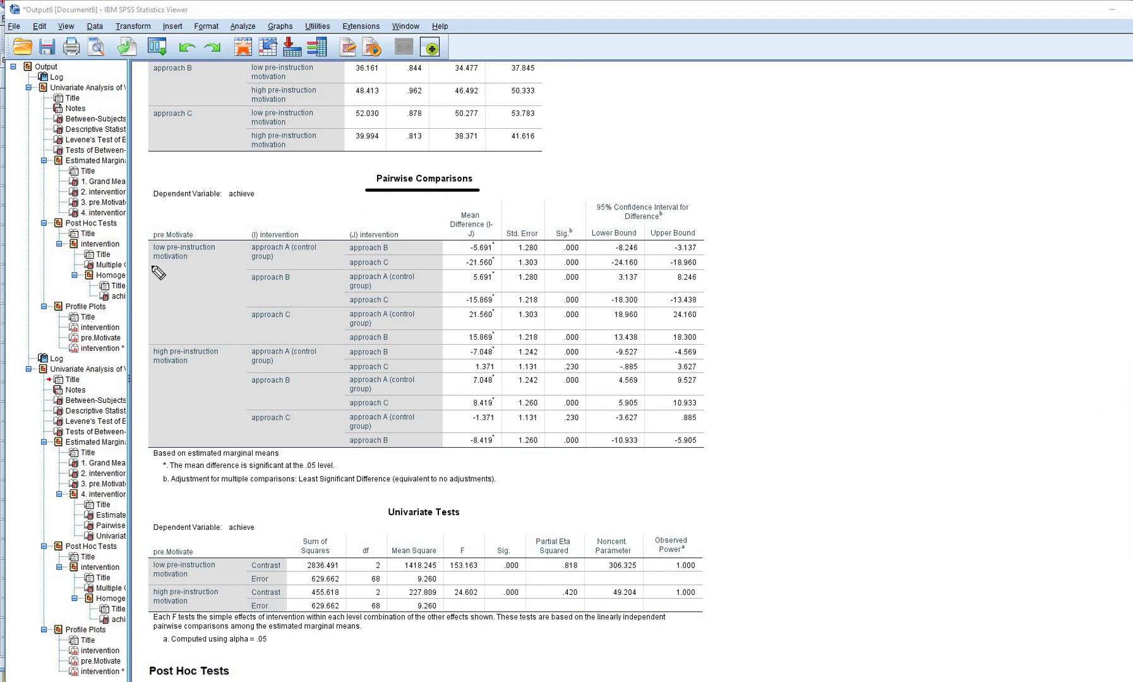
left_click_drag(146, 265, 202, 265)
left_click_drag(197, 377, 147, 375)
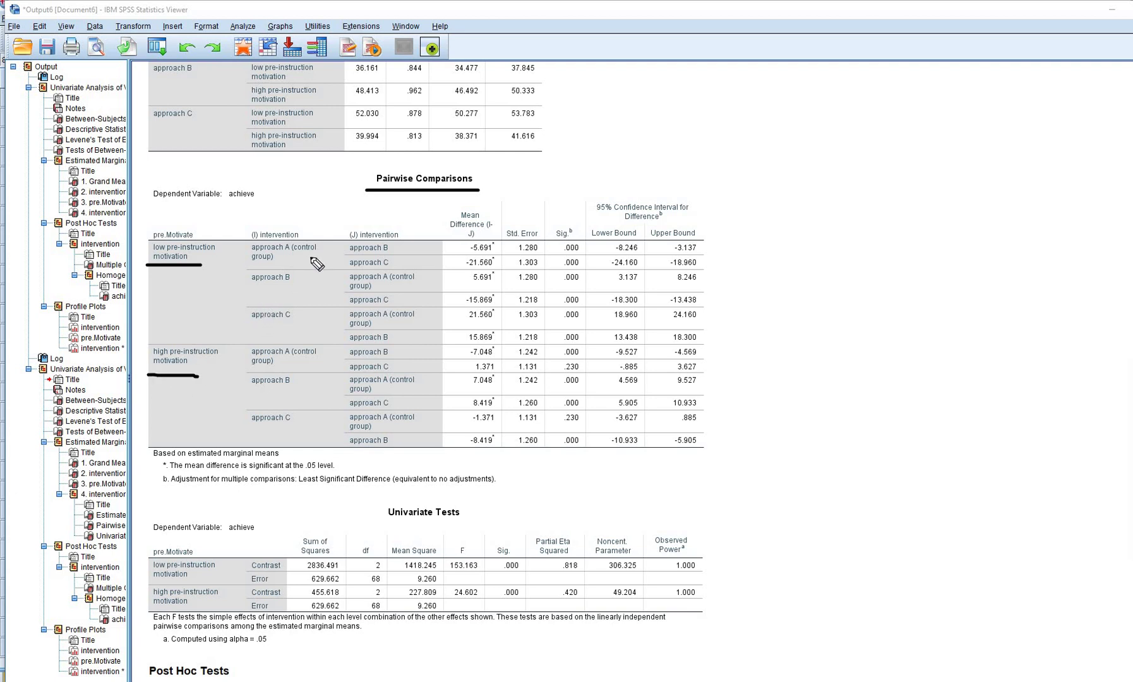
Under low pre-instruction motivation, compare approach A with approaches B and C by underlining their names, mean differences and Sig. values
left_click_drag(247, 266, 293, 267)
left_click_drag(464, 255, 494, 254)
left_click_drag(562, 252, 586, 252)
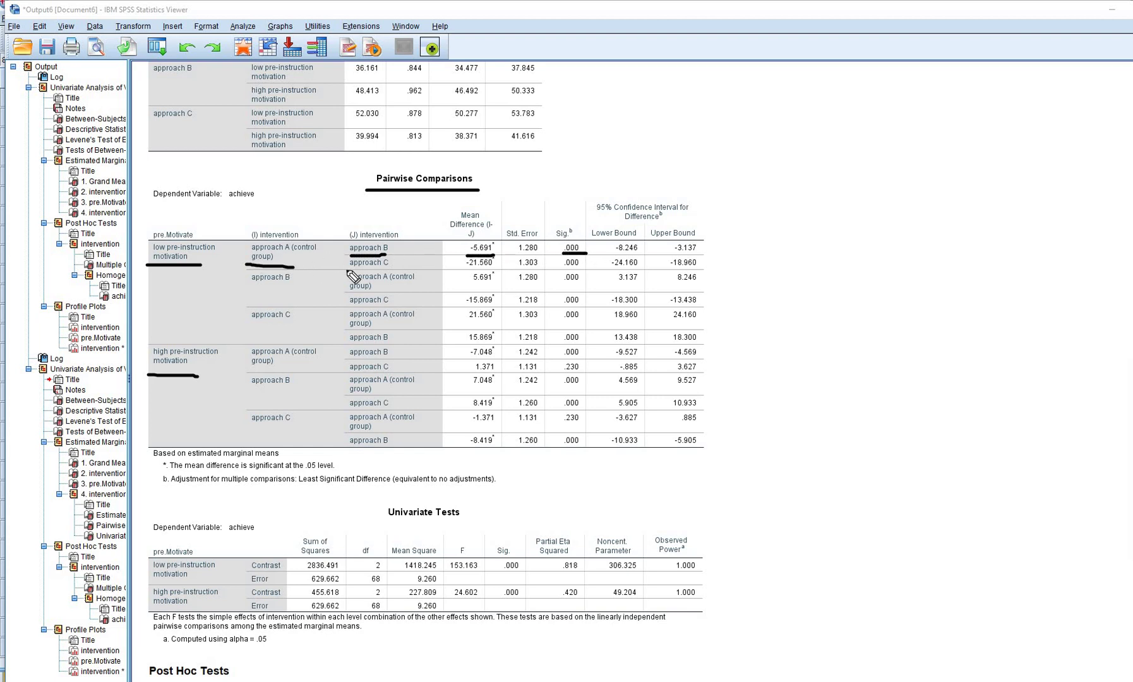
left_click_drag(391, 270, 345, 269)
left_click_drag(465, 268, 491, 268)
left_click_drag(562, 270, 581, 270)
Under low pre-instruction motivation, compare approach B with approach C by underlining their names, mean difference and Sig. value
left_click_drag(250, 287, 290, 287)
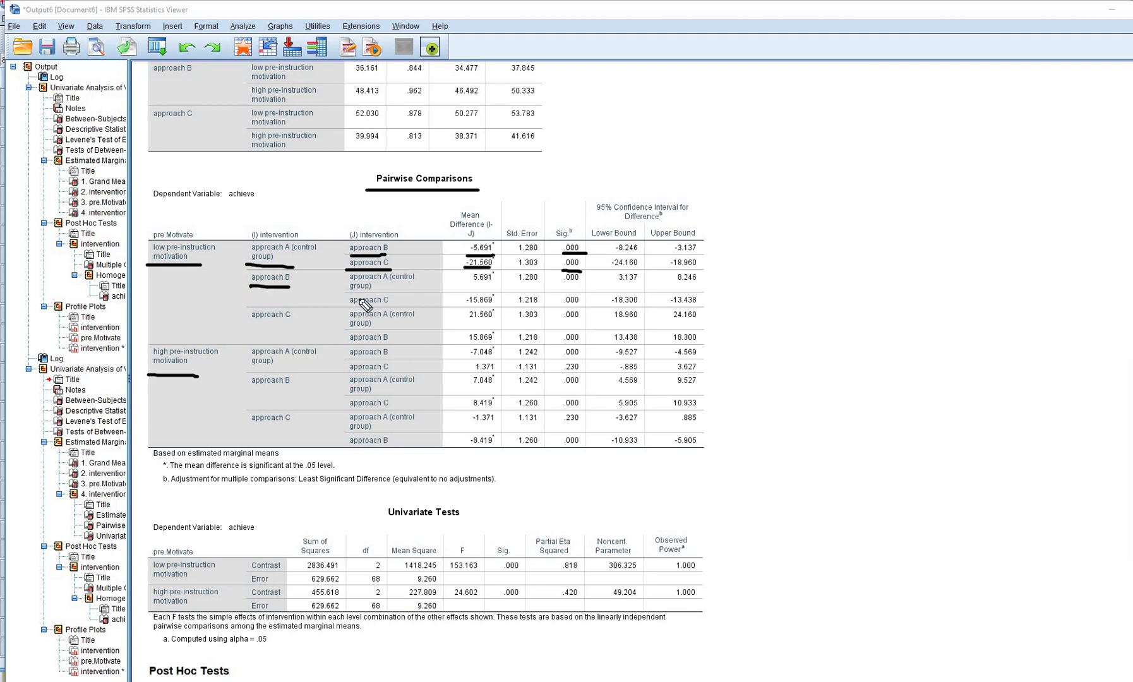
left_click_drag(386, 306, 346, 306)
left_click_drag(495, 308, 465, 307)
left_click_drag(589, 308, 561, 308)
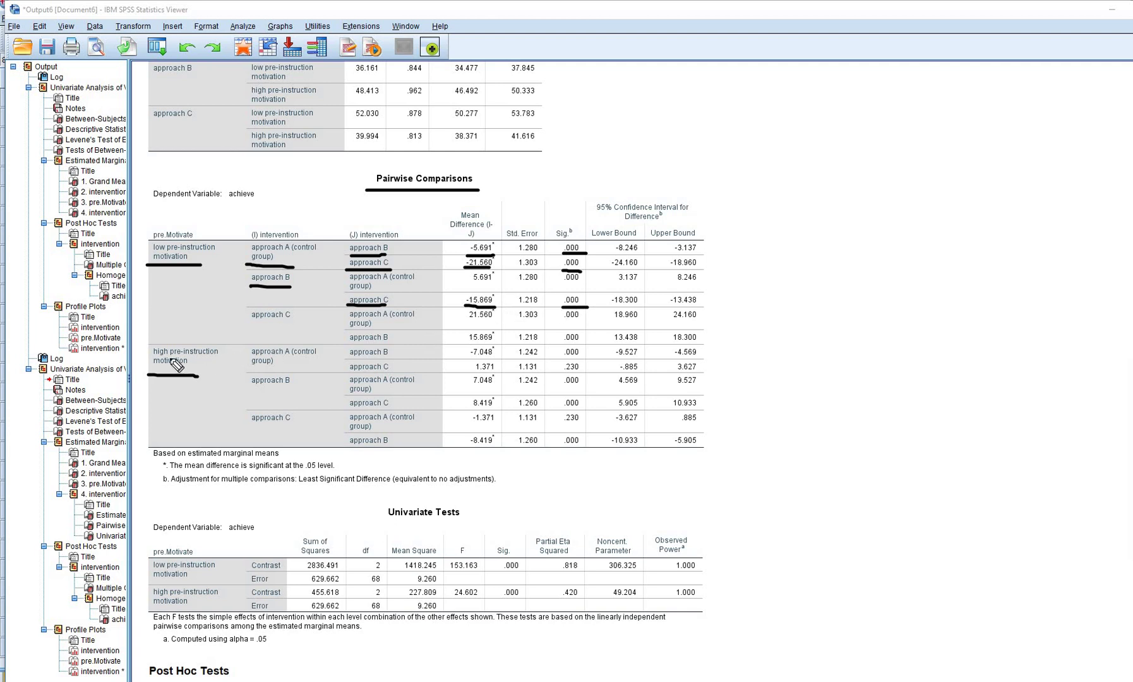
Under high pre-instruction motivation, compare approach A with approaches B and C by underlining their names, mean differences and Sig. values
left_click_drag(253, 370, 400, 357)
left_click_drag(471, 358, 492, 358)
left_click_drag(564, 359, 580, 359)
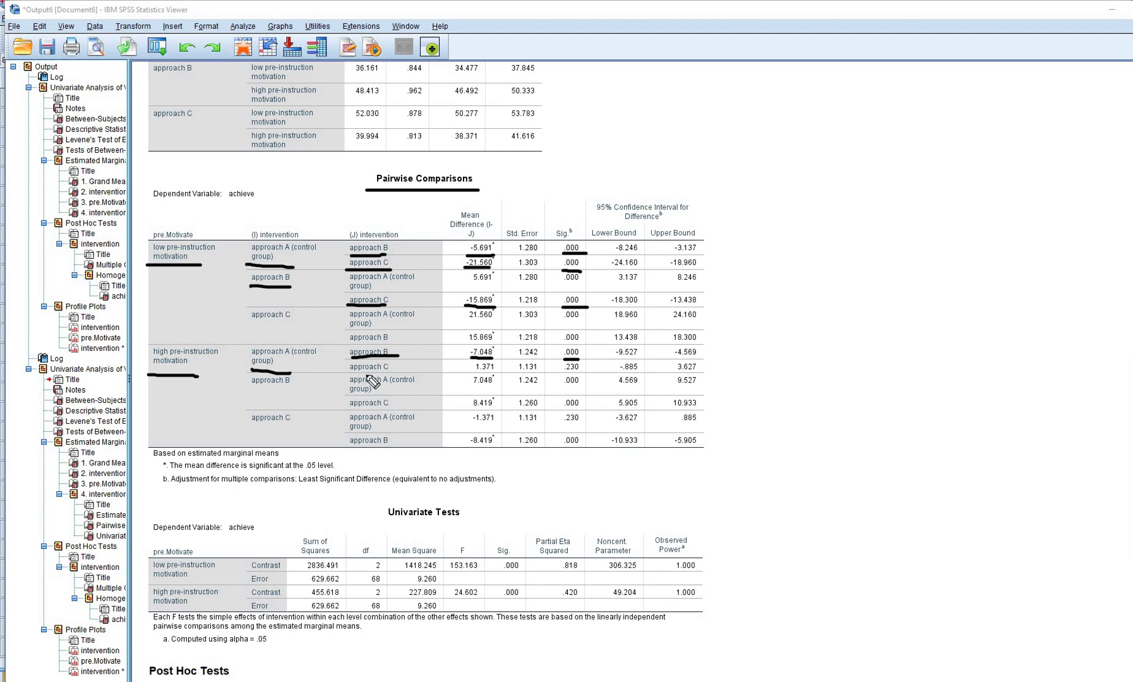
left_click_drag(356, 373, 404, 375)
left_click(470, 374)
left_click_drag(562, 372, 580, 370)
Under high pre-instruction motivation, compare approach B with approach C by underlining their names, mean difference and Sig. value
left_click_drag(256, 389, 284, 390)
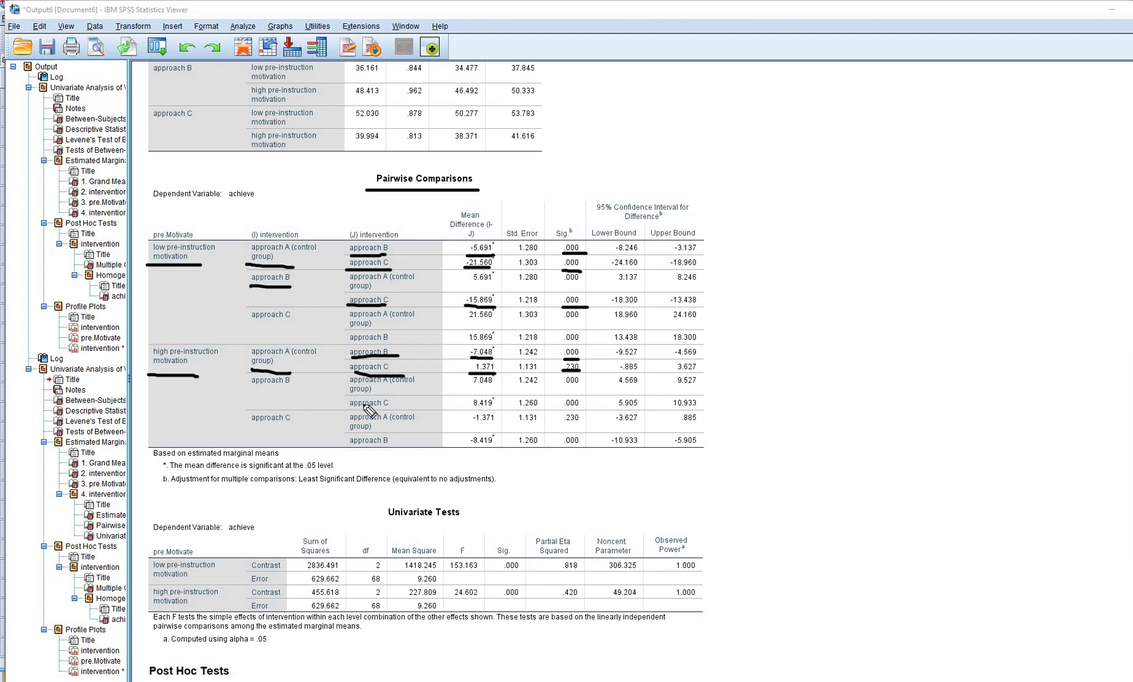
left_click_drag(358, 407, 400, 407)
left_click_drag(473, 407, 582, 409)
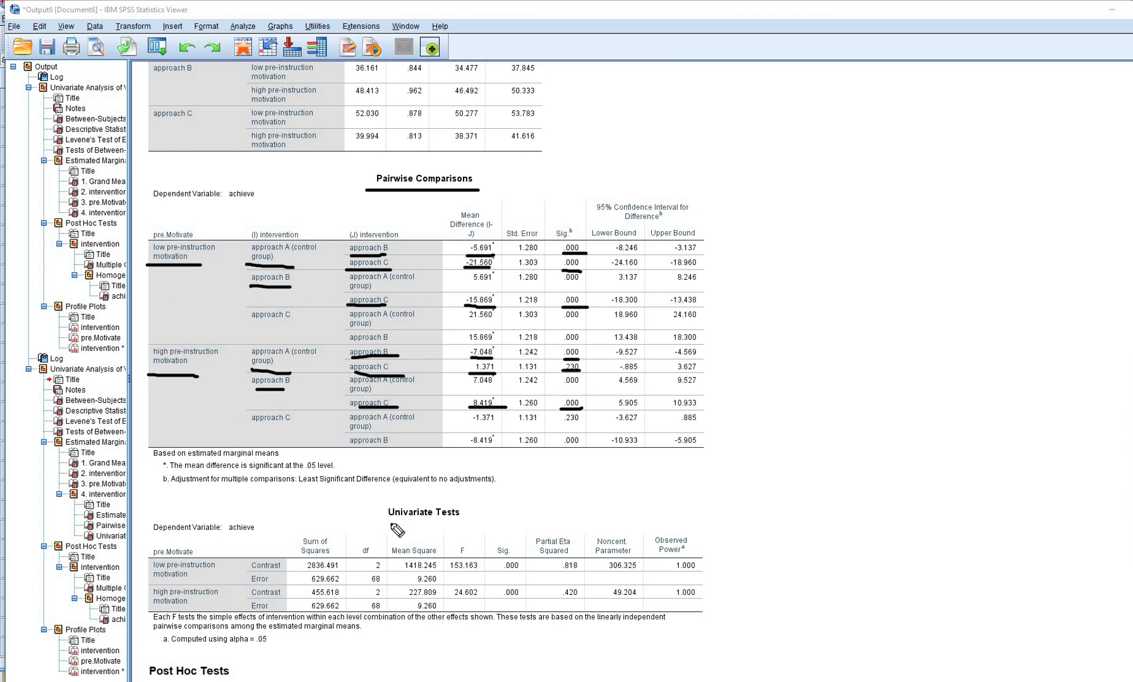
In the Univariate Tests table, underline the title, the low and high pre-instruction motivation rows, and their contrast F and Sig. values
left_click_drag(392, 524, 450, 523)
left_click_drag(150, 580, 197, 580)
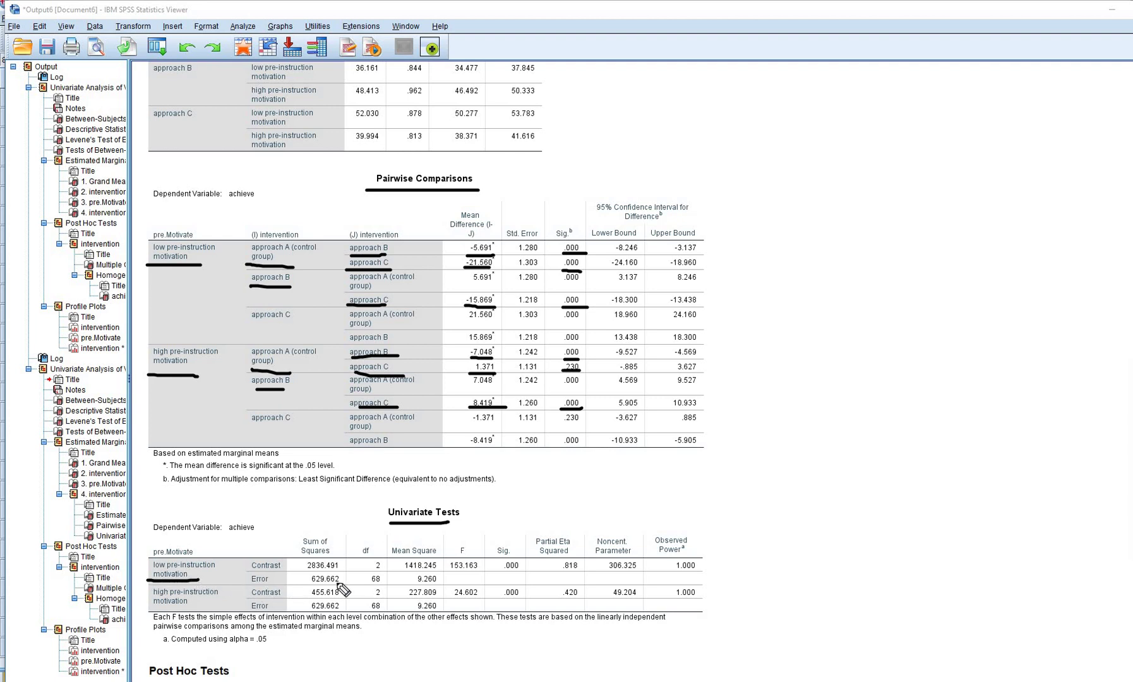
left_click_drag(255, 571, 280, 571)
left_click_drag(452, 573, 528, 572)
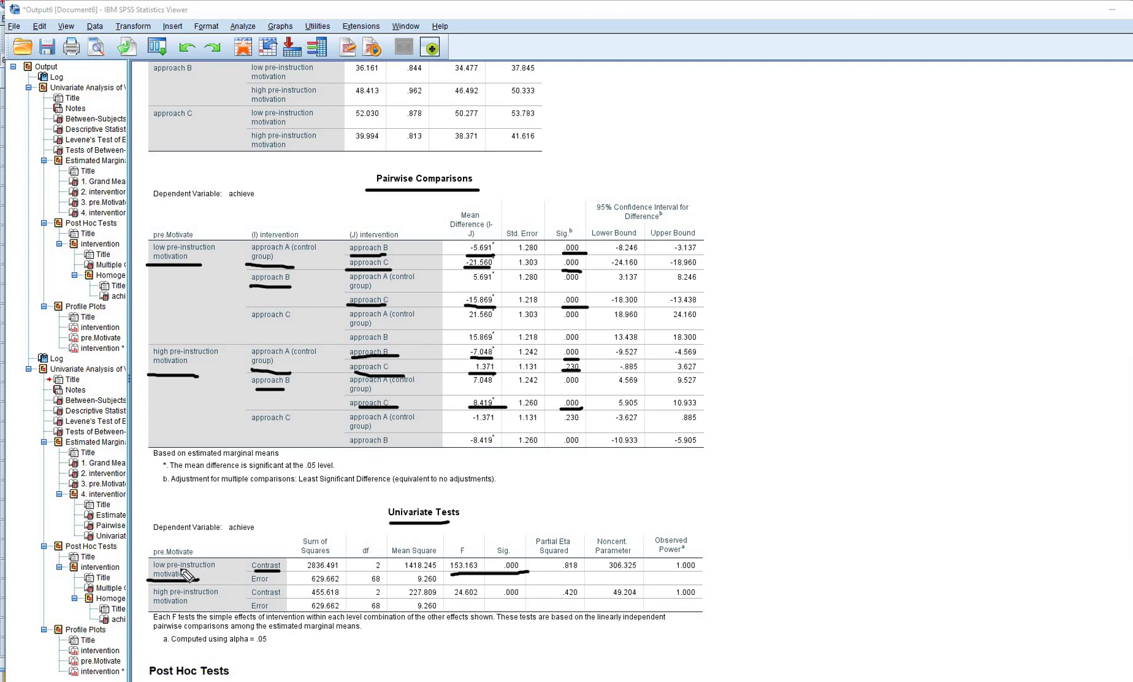
left_click_drag(152, 608, 199, 608)
left_click_drag(447, 598, 513, 598)
key("Escape")
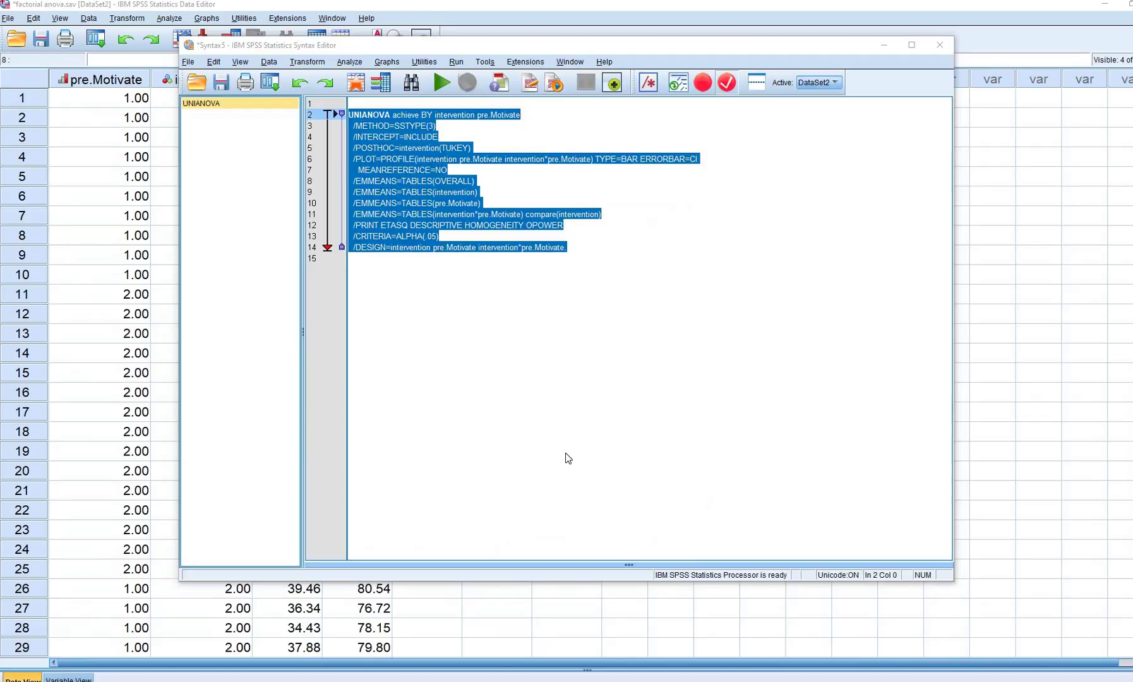
Add a Bonferroni adjustment after compare(intervention) in the intervention*pre.Motivate EMMEANS line of the syntax
key("Right")
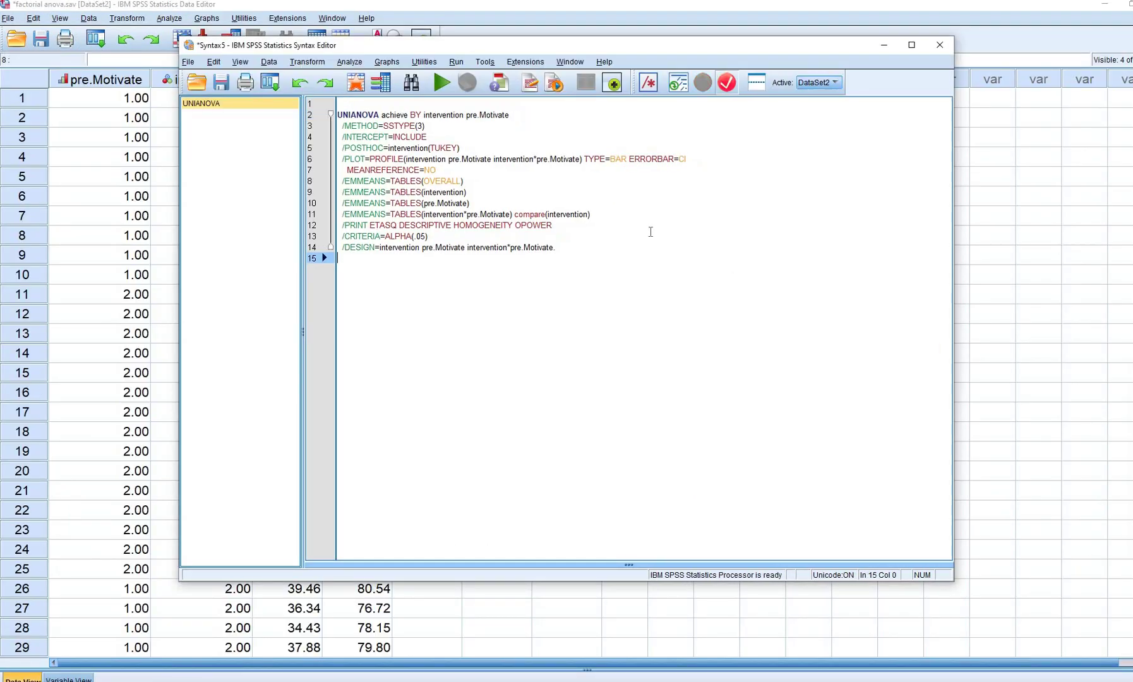
left_click(601, 214)
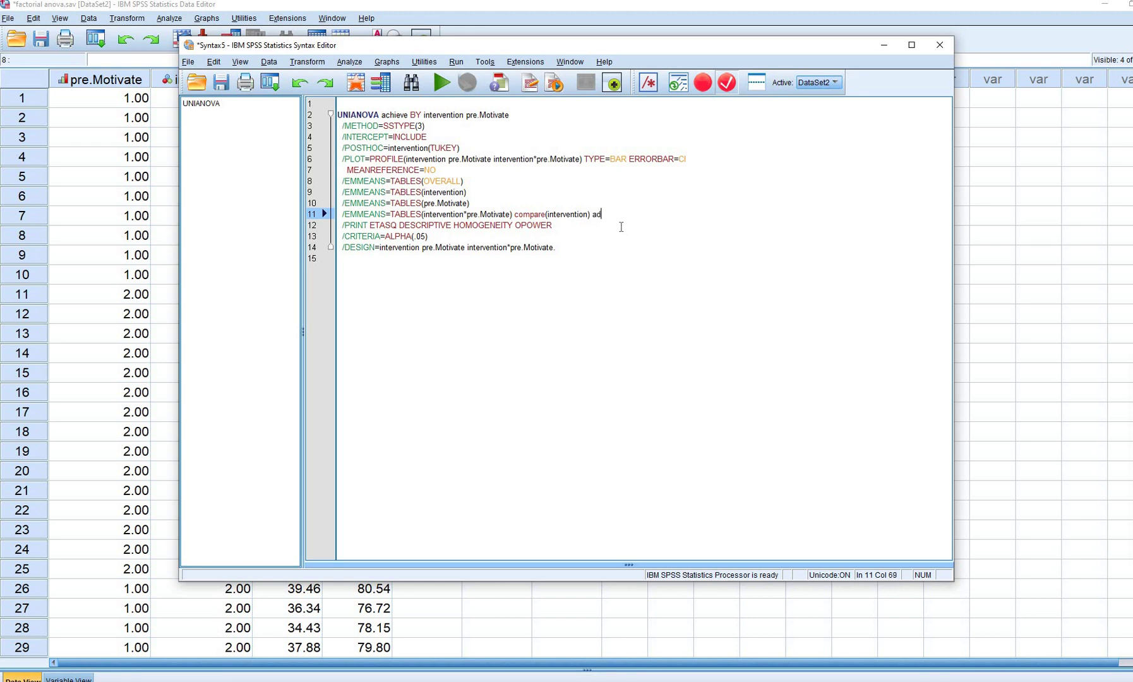
key("BackSpace")
type("bonferroni)")
Run the whole UNIANOVA syntax and underline the multiple-comparison adjustment footnote below the Pairwise Comparisons table
left_click_drag(559, 250, 338, 104)
left_click(441, 83)
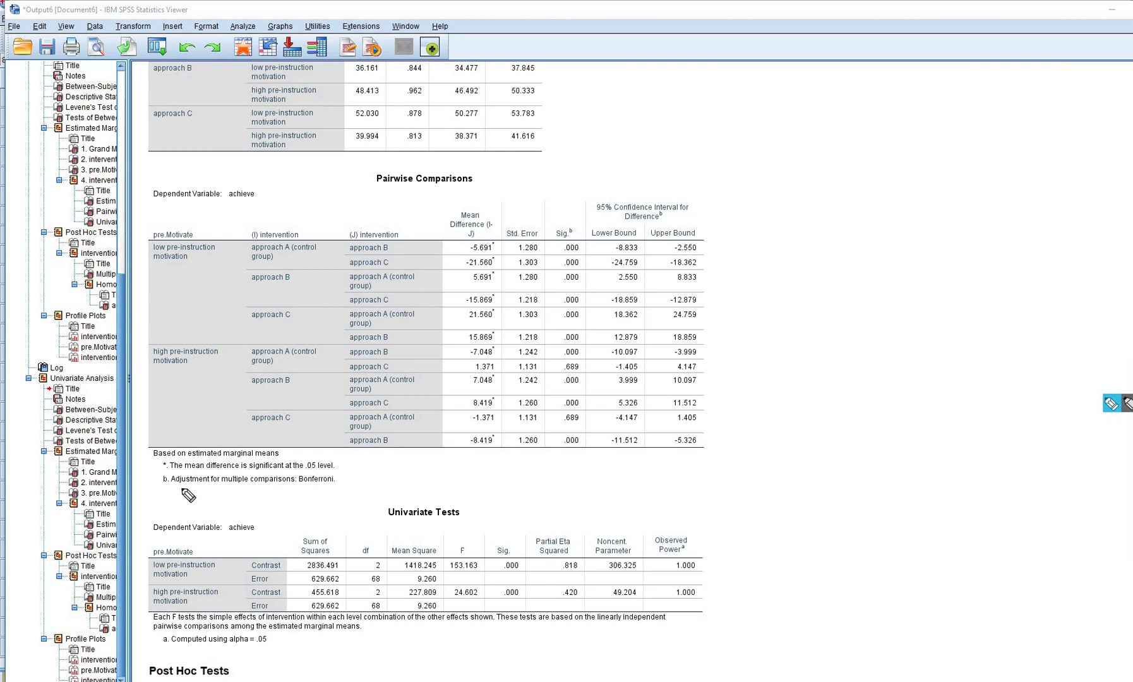
left_click_drag(182, 487, 340, 487)
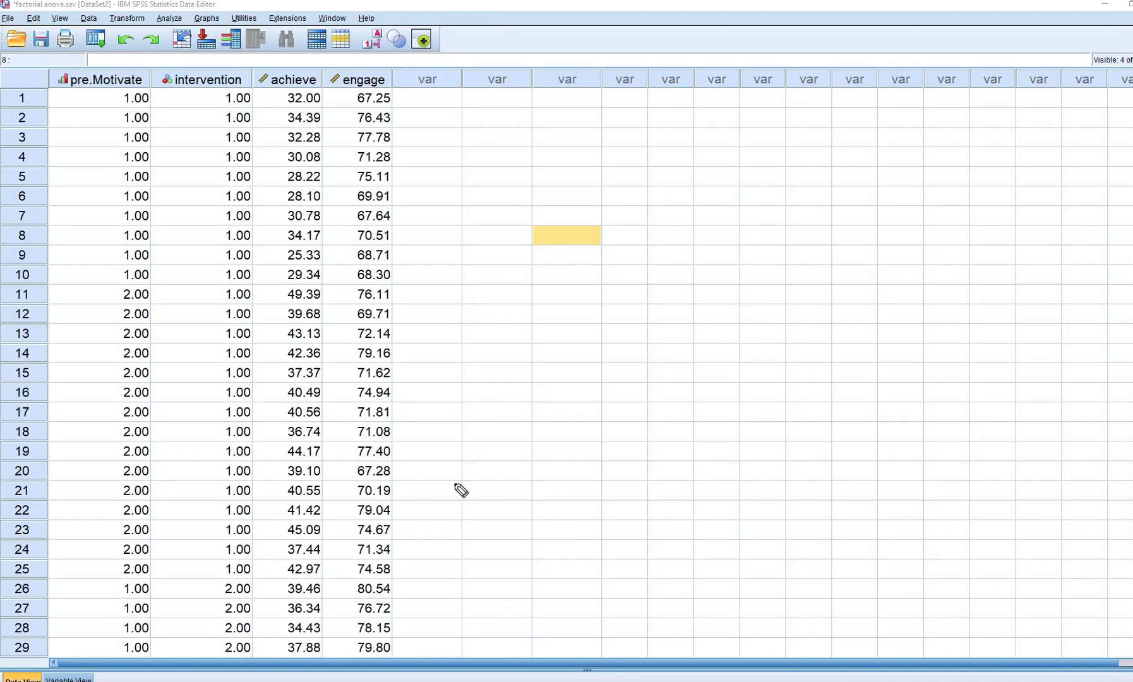
Reopen the Univariate analysis and display estimated marginal means for (OVERALL), intervention, pre.Motivate and intervention*pre.Motivate
left_click(169, 18)
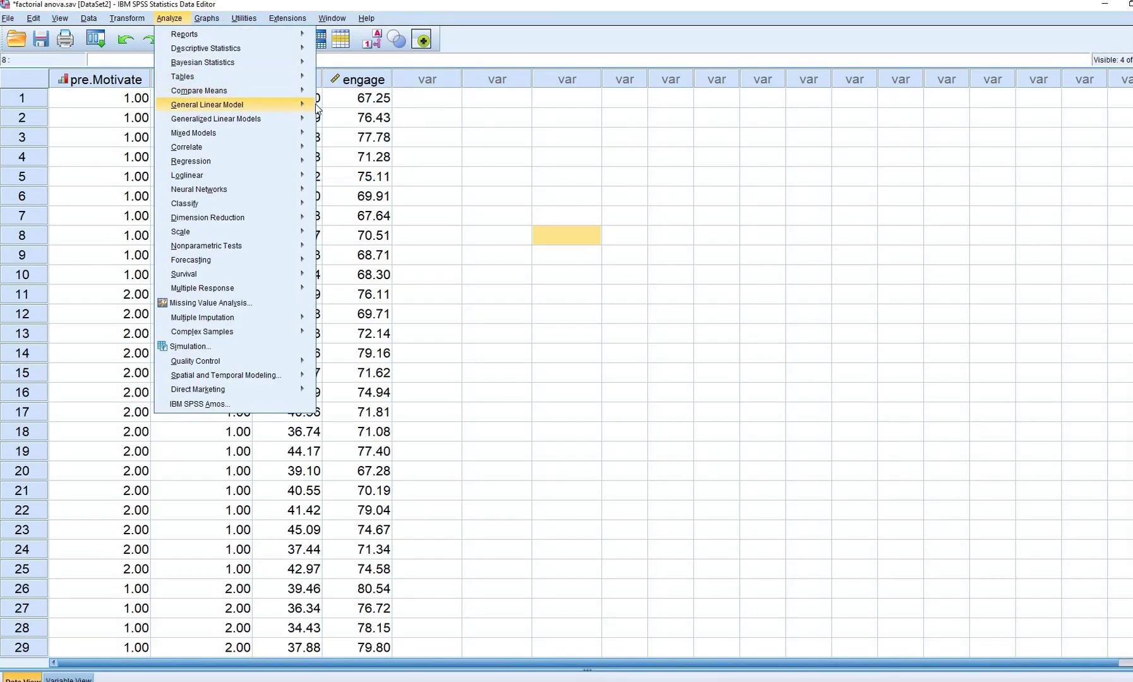
mouse_move(259, 105)
left_click(341, 104)
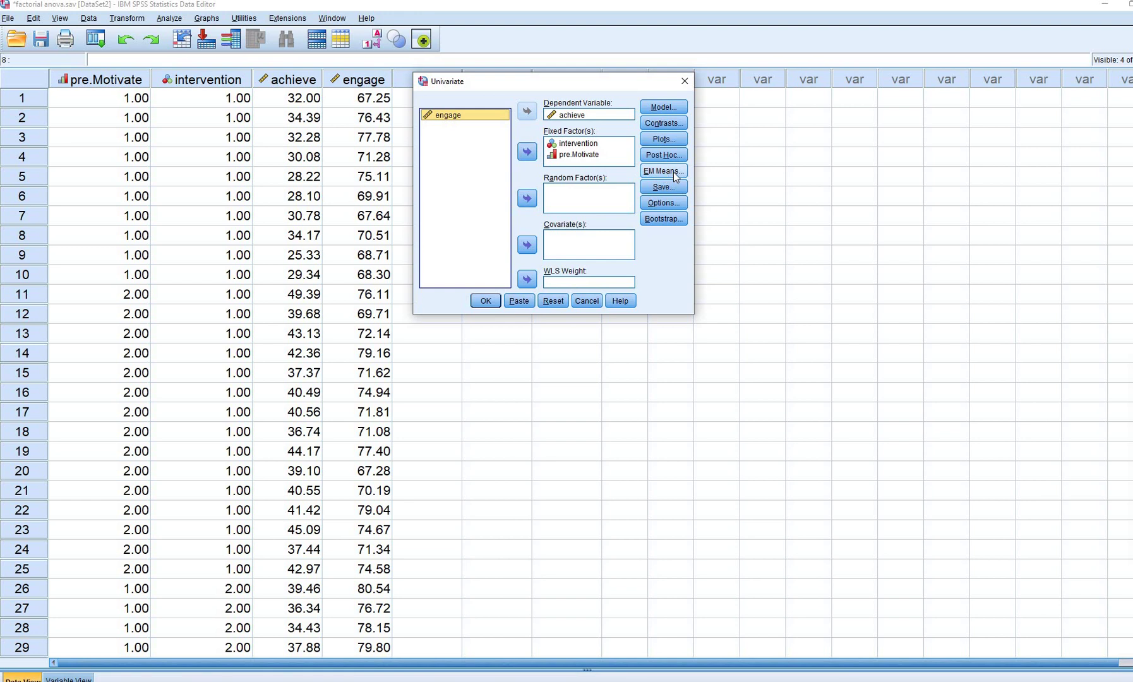
left_click(674, 172)
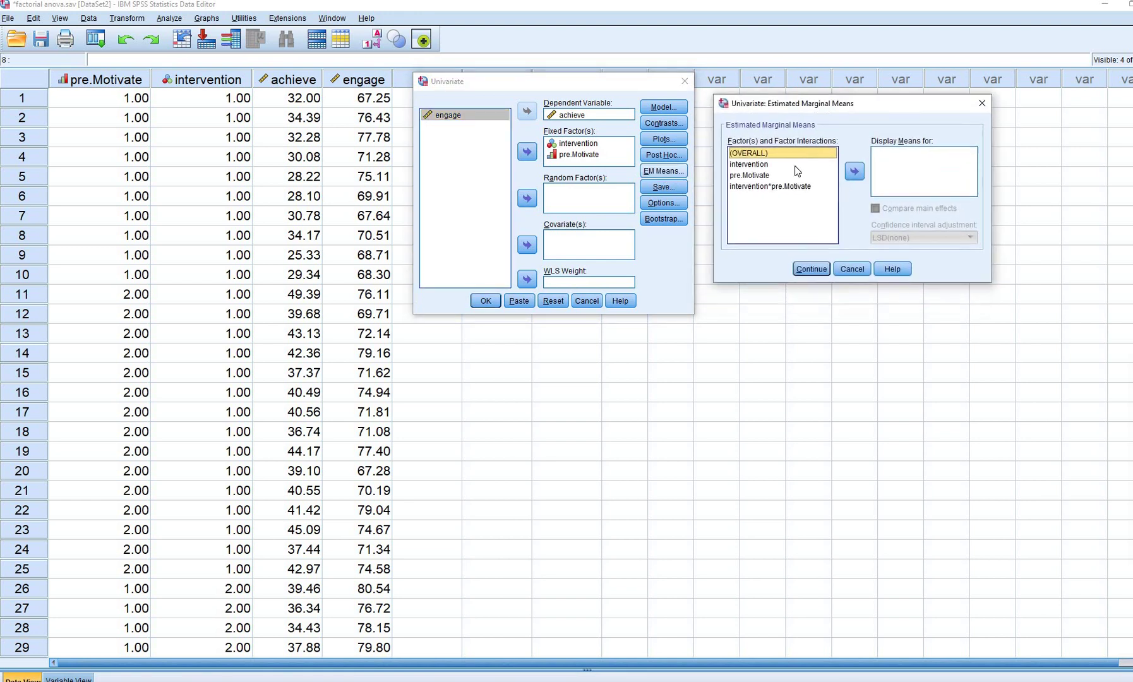
left_click(793, 168, "shift")
left_click(856, 152)
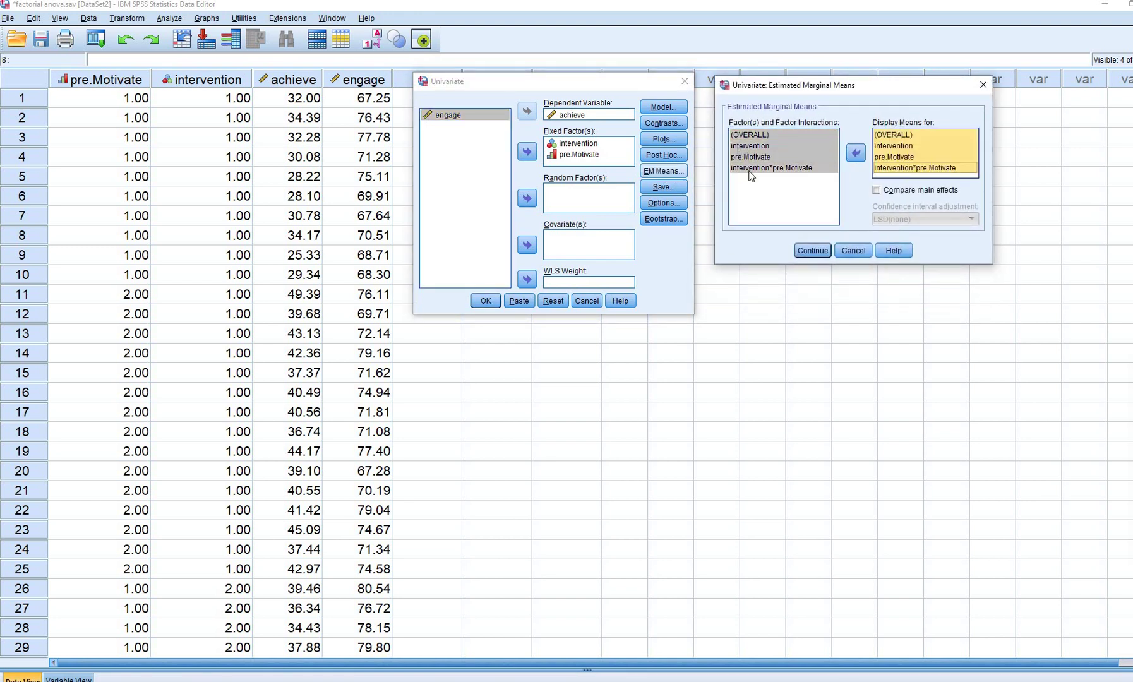
left_click(810, 251)
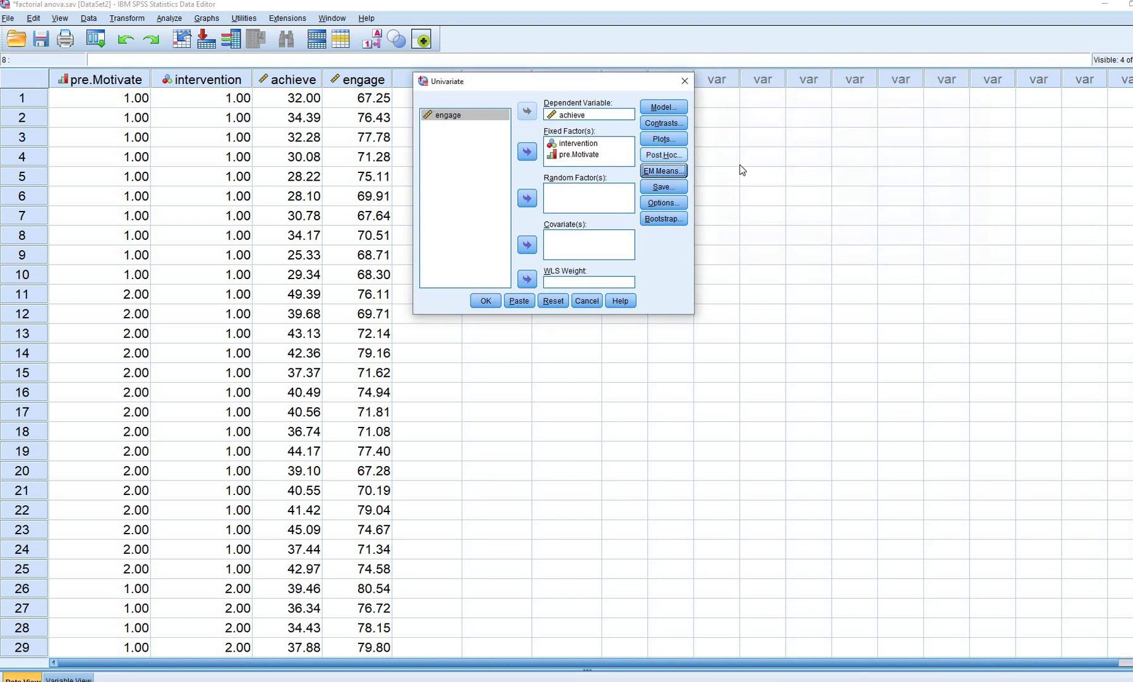
Change the profile plots' chart type to Line Chart and run the univariate analysis
left_click(676, 140)
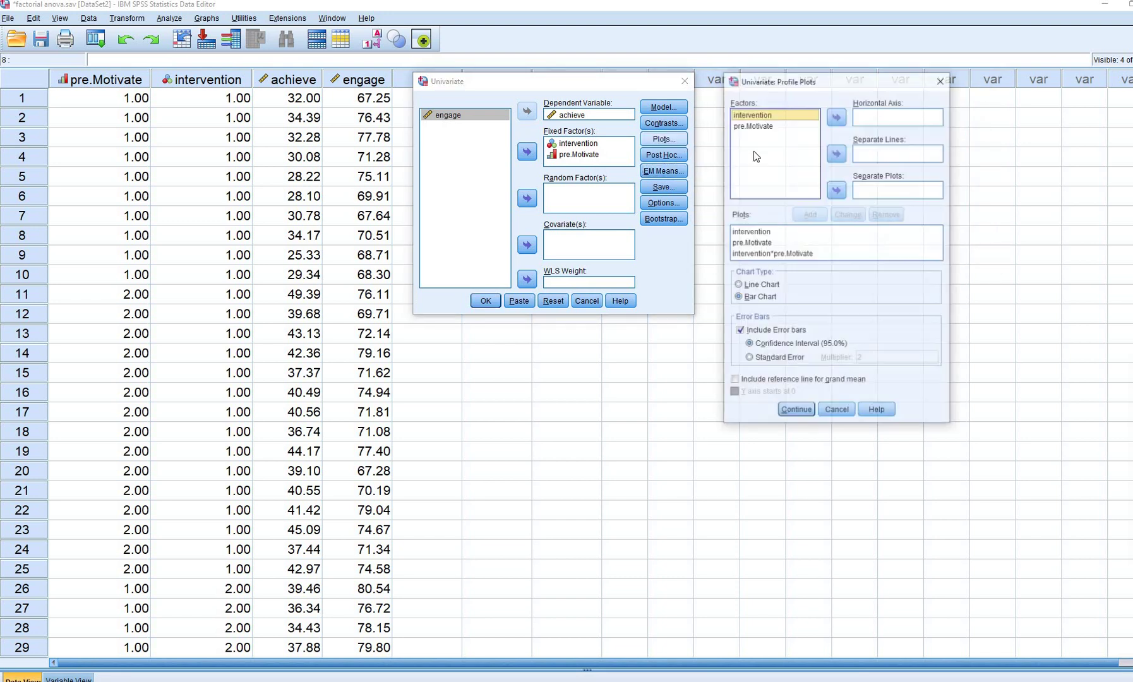
left_click(739, 286)
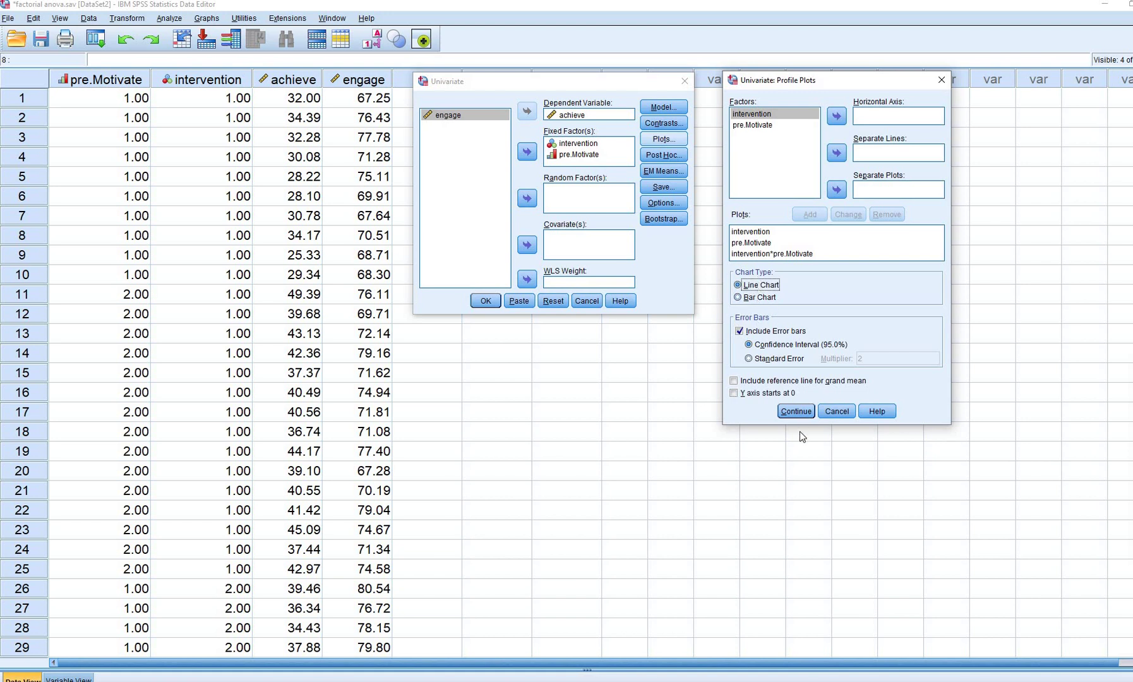
left_click(797, 410)
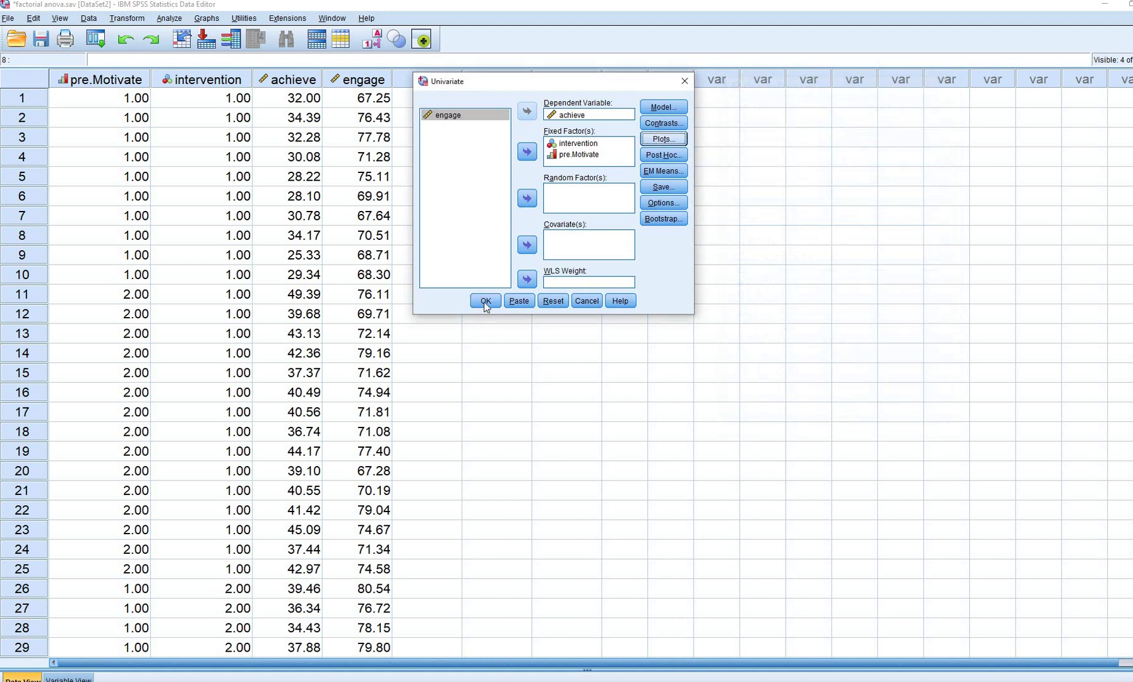
left_click(485, 300)
Examine the line profile plots for intervention, pre.Motivate and their interaction in the new output
scroll(607, 321, "down", 15)
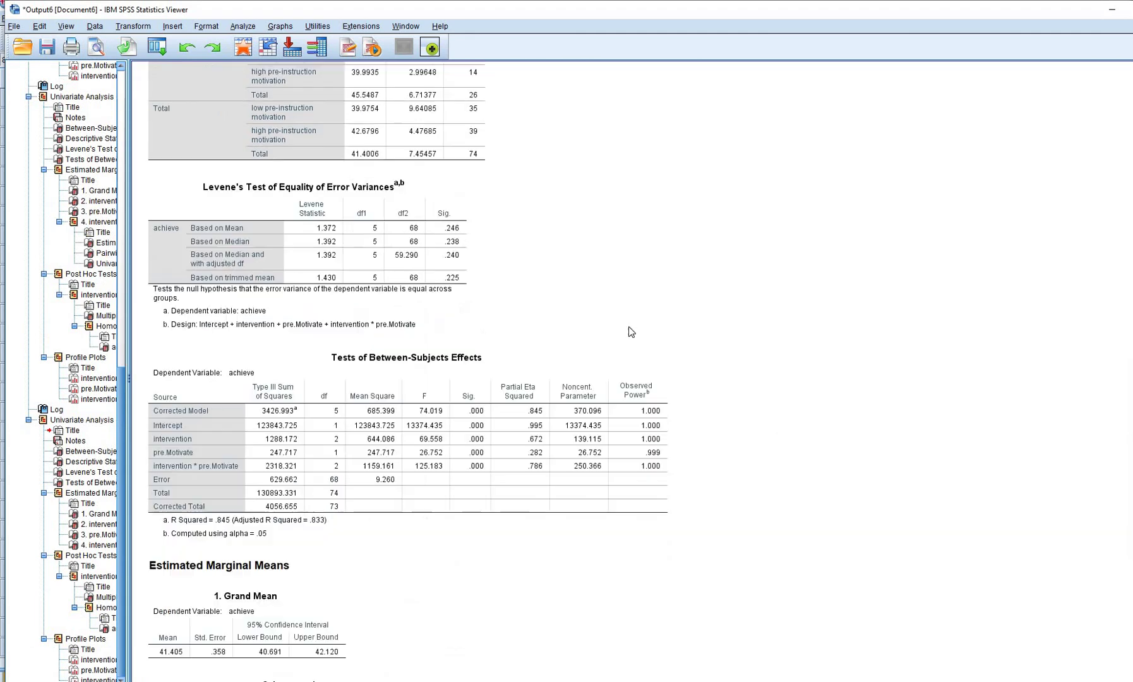
scroll(633, 332, "down", 18)
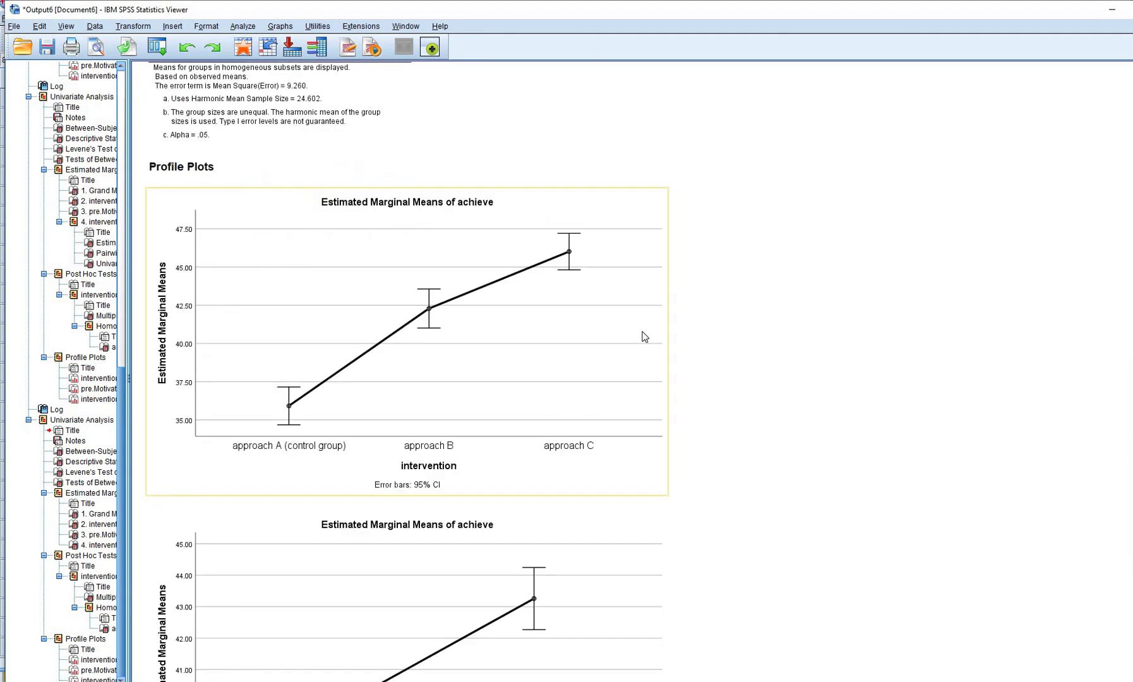
scroll(556, 312, "down", 3)
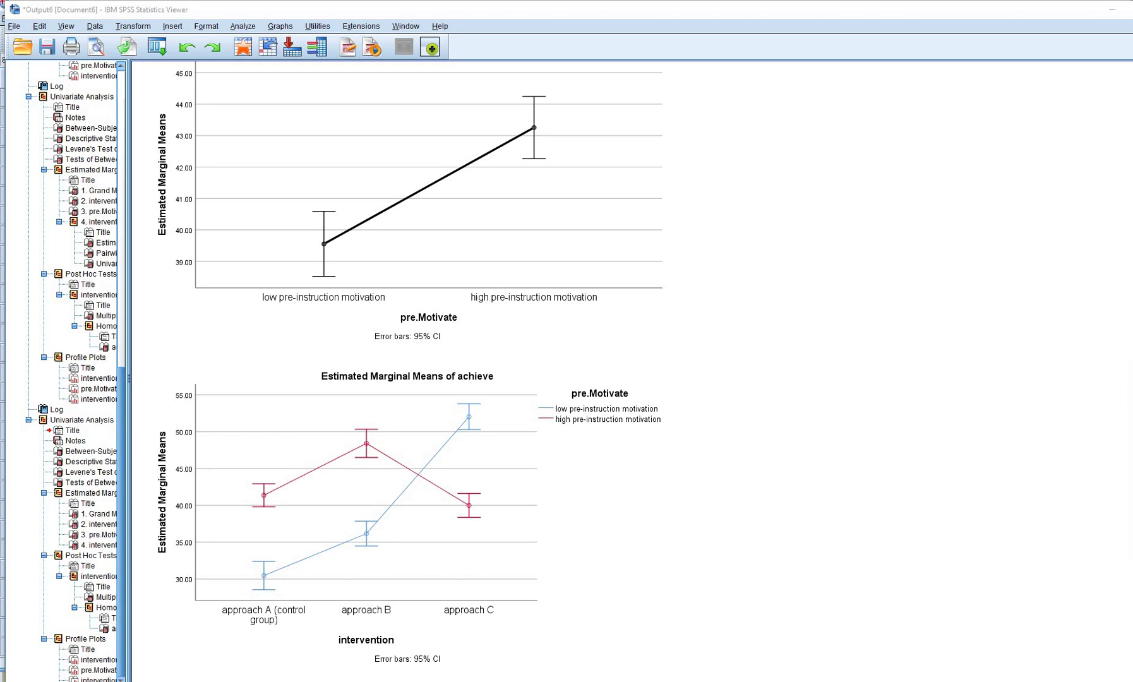
left_click(630, 456)
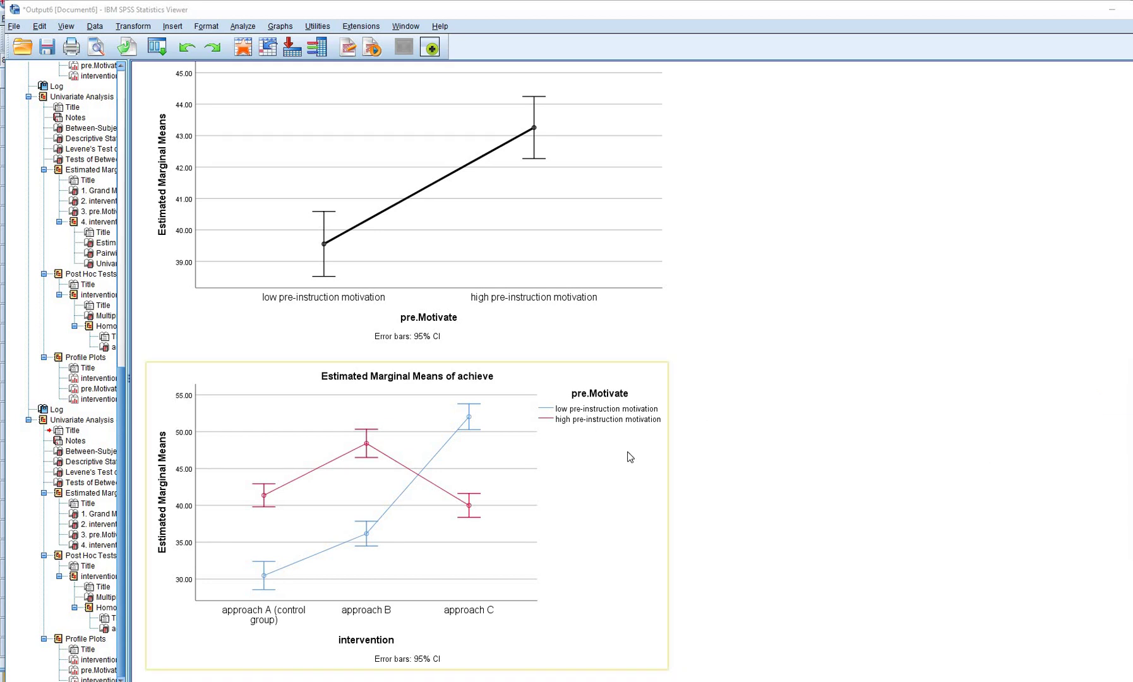
left_click(831, 400)
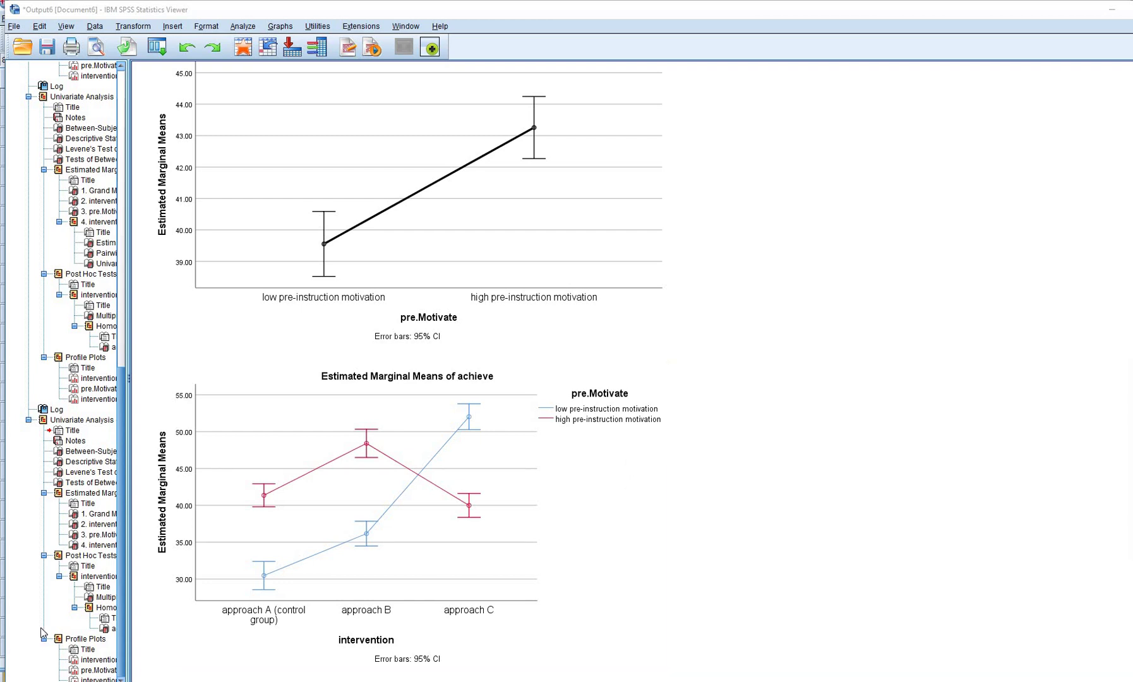